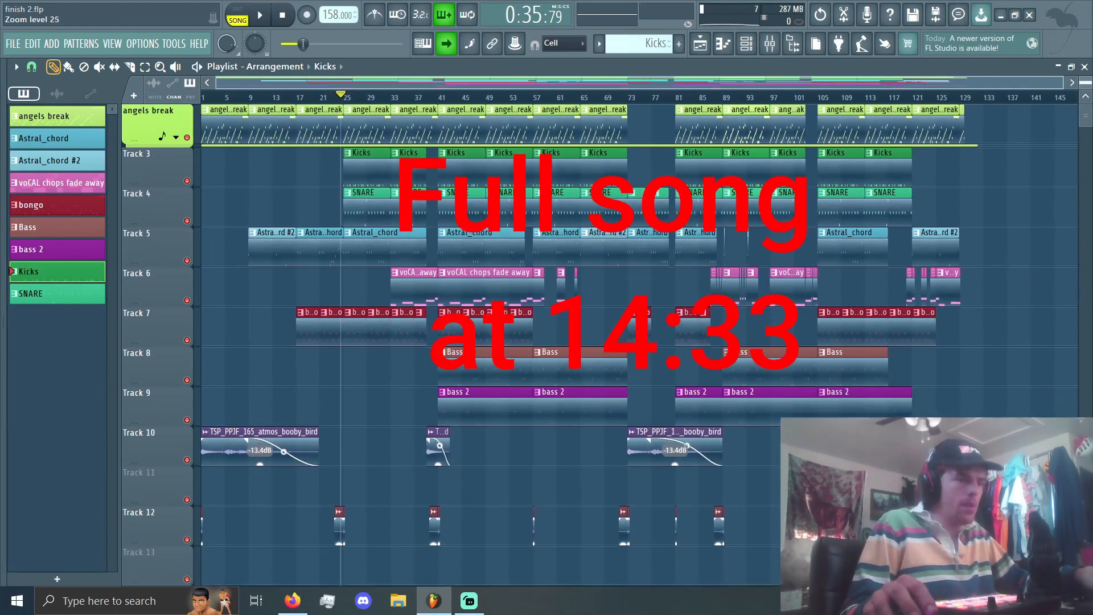
Step: Delete the empty Track 11 from the playlist
scroll(382, 376, "up", 2)
scroll(227, 459, "down", 3)
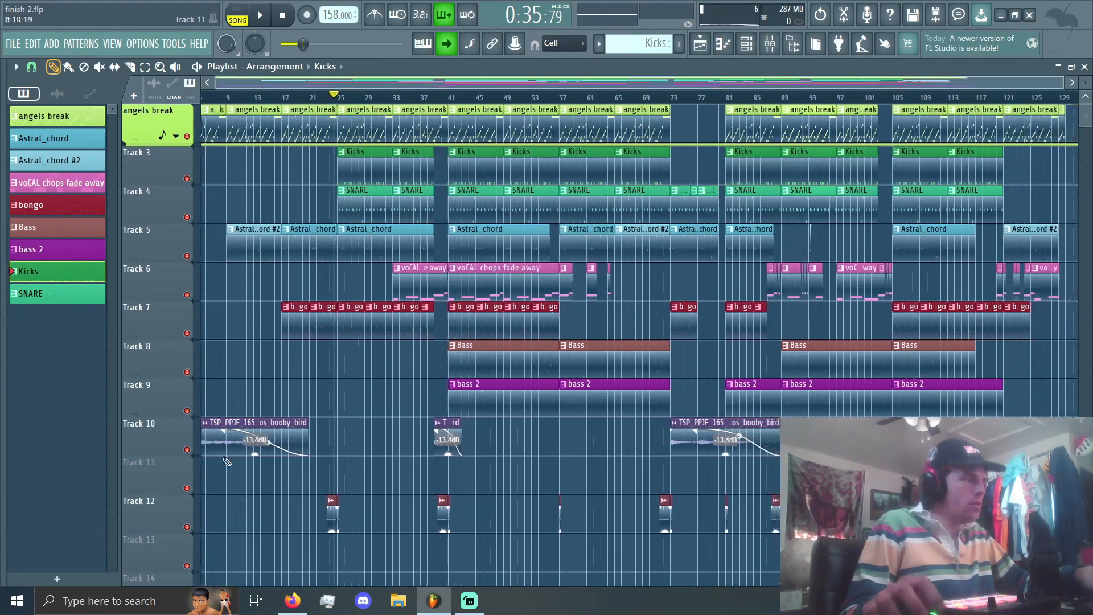
right_click(166, 484)
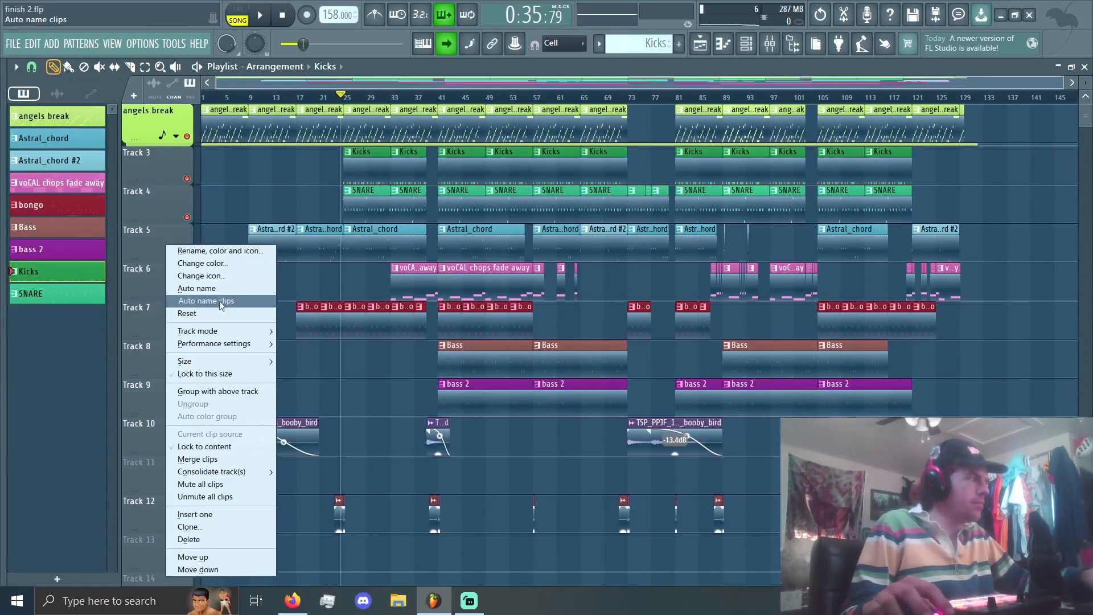
left_click(188, 539)
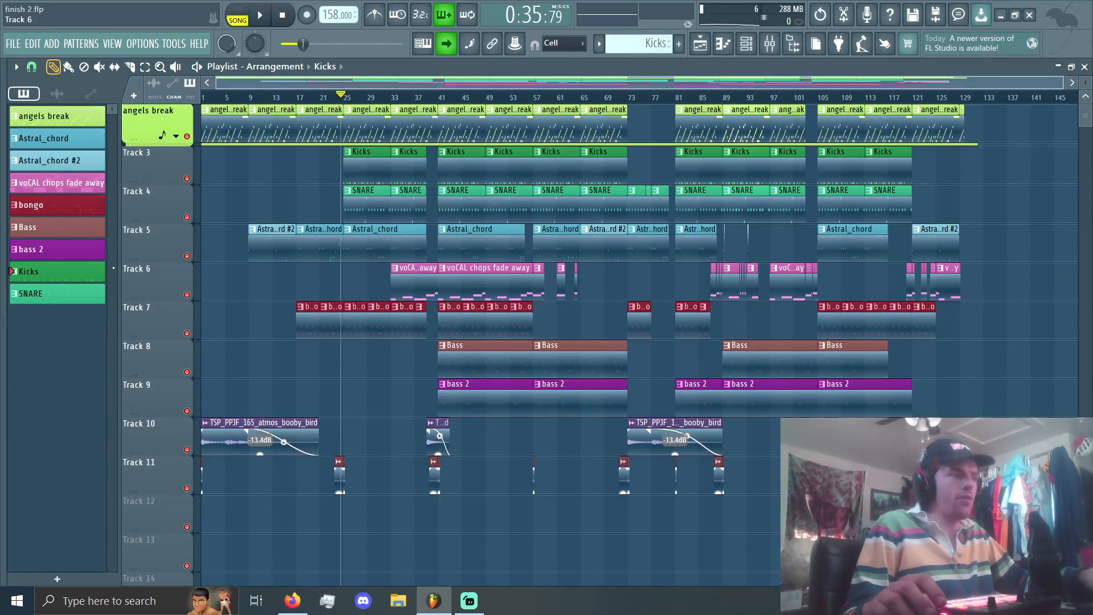
Step: Examine the clip layout of the whole arrangement, from the angels break track down to the effect clips
scroll(325, 342, "up", 4)
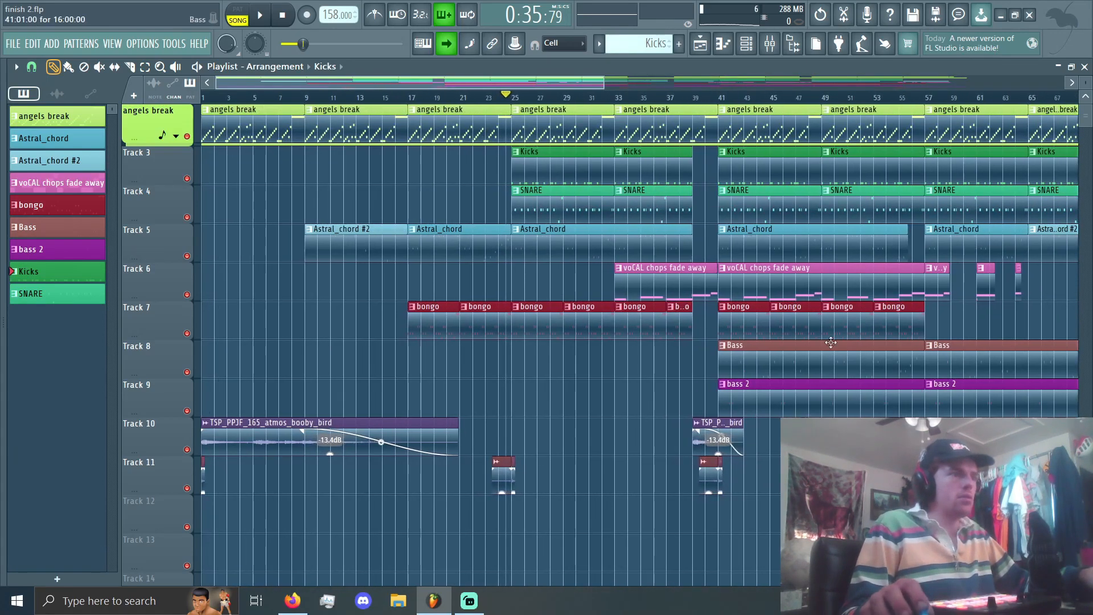
scroll(824, 346, "down", 3)
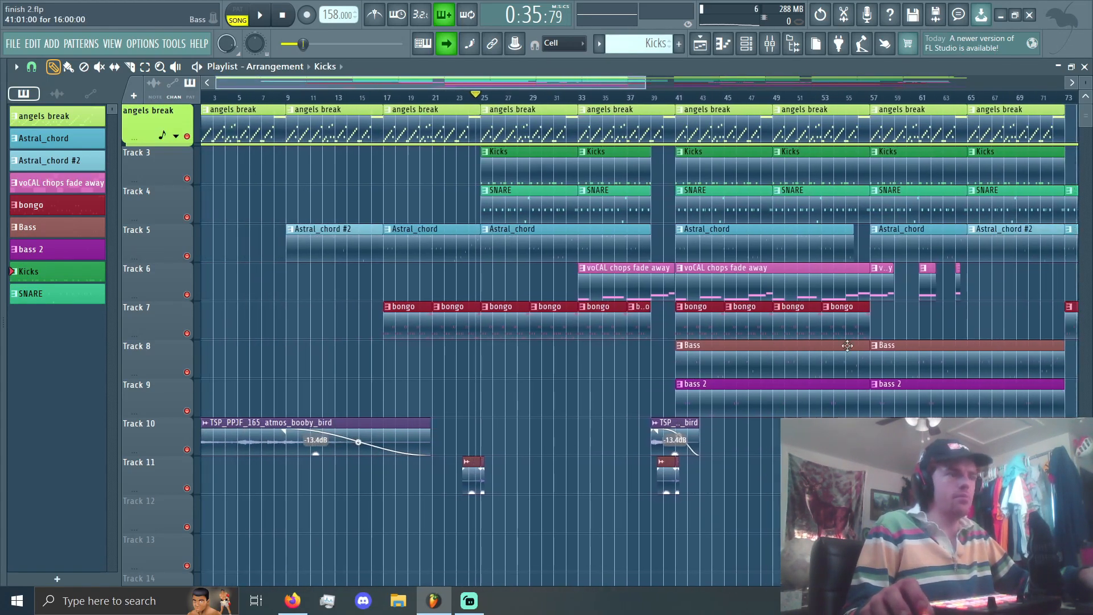
scroll(889, 346, "up", 3)
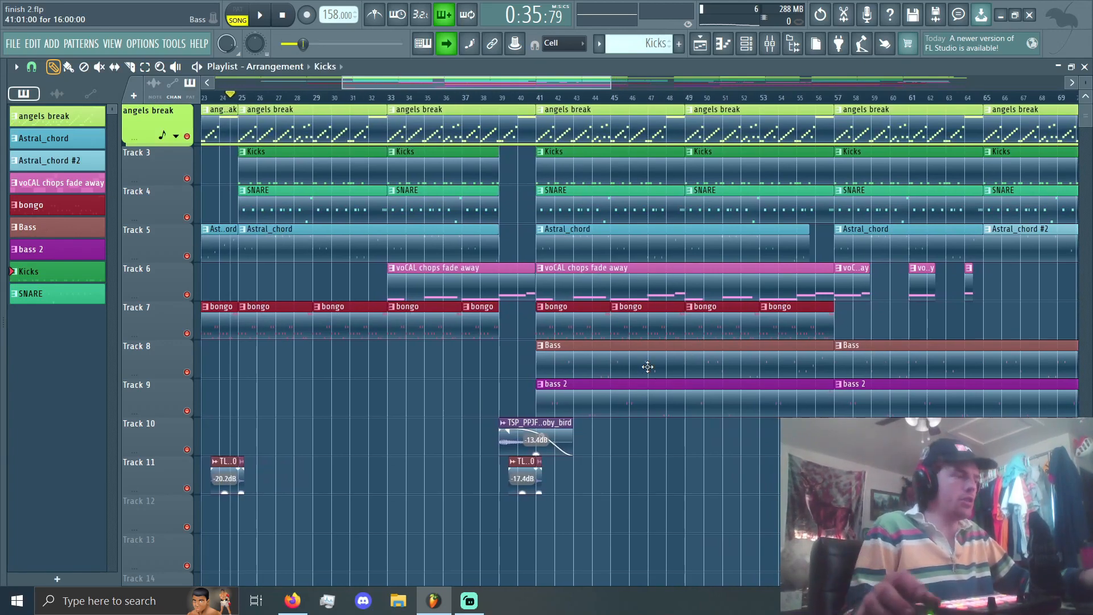
scroll(648, 367, "down", 4)
scroll(398, 370, "up", 2)
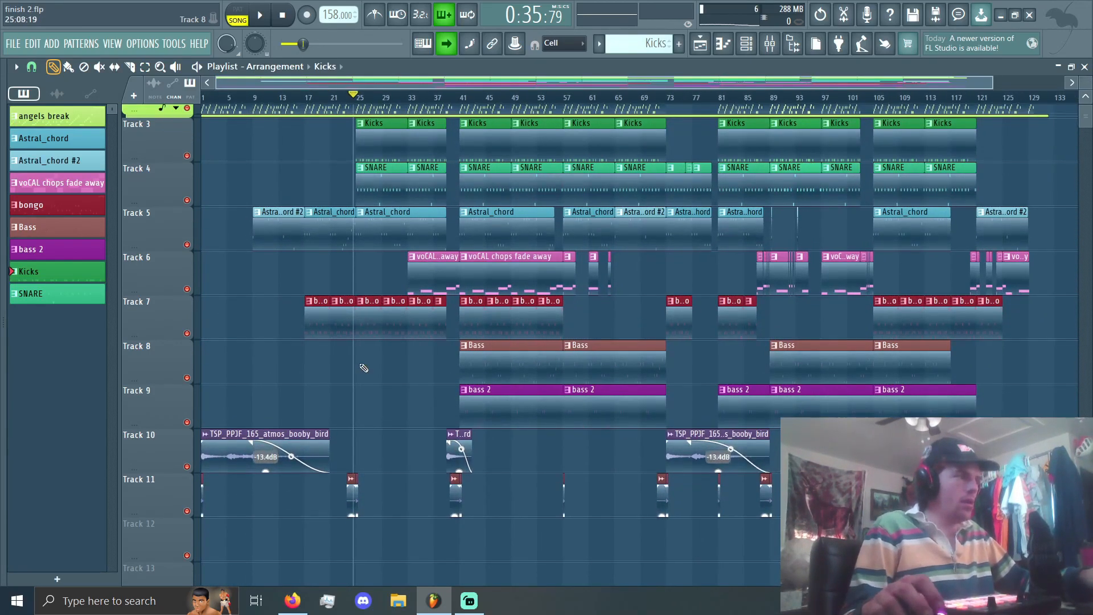
scroll(364, 368, "up", 2)
scroll(245, 217, "up", 3)
scroll(342, 240, "down", 4)
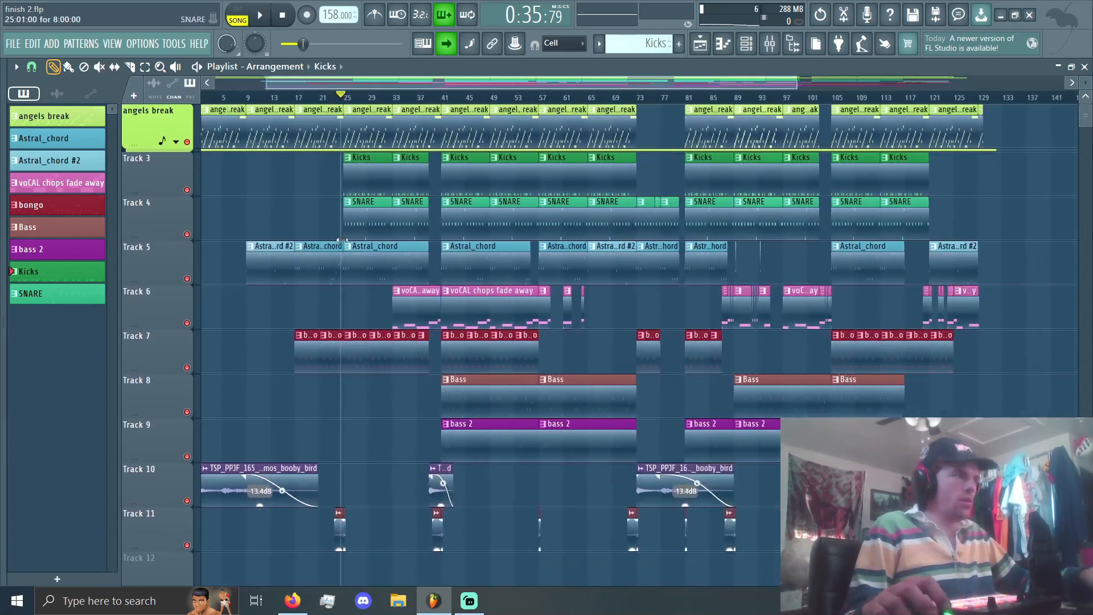
scroll(239, 188, "up", 5)
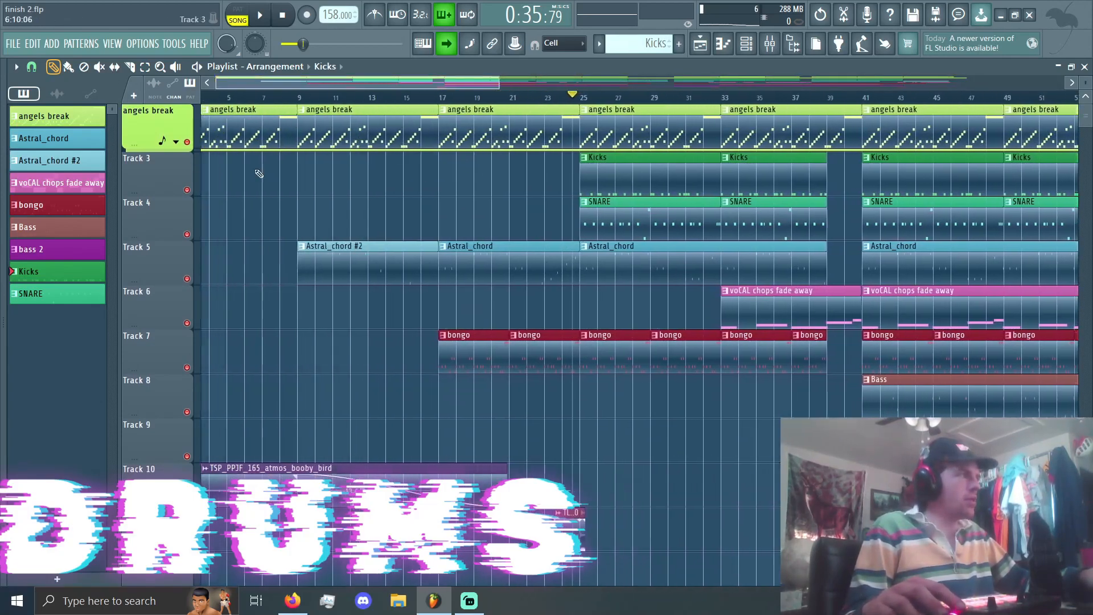
Step: Unfold the automation lane under the angels break track and open the angels break channel's Serato Sample plugin
scroll(259, 174, "down", 3)
left_click(176, 142)
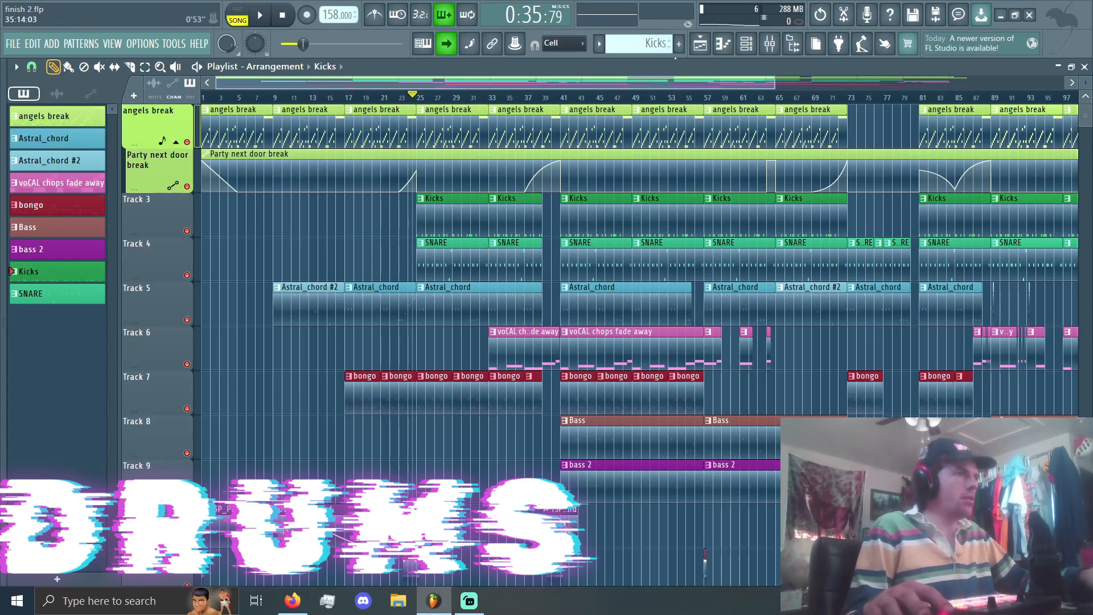
left_click(746, 43)
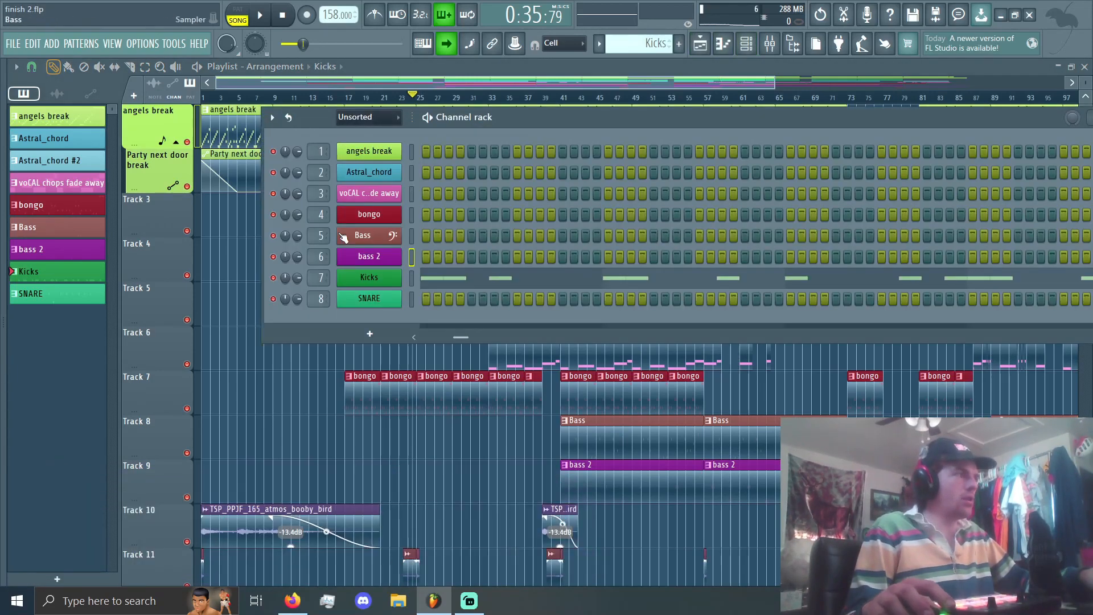
left_click(393, 153)
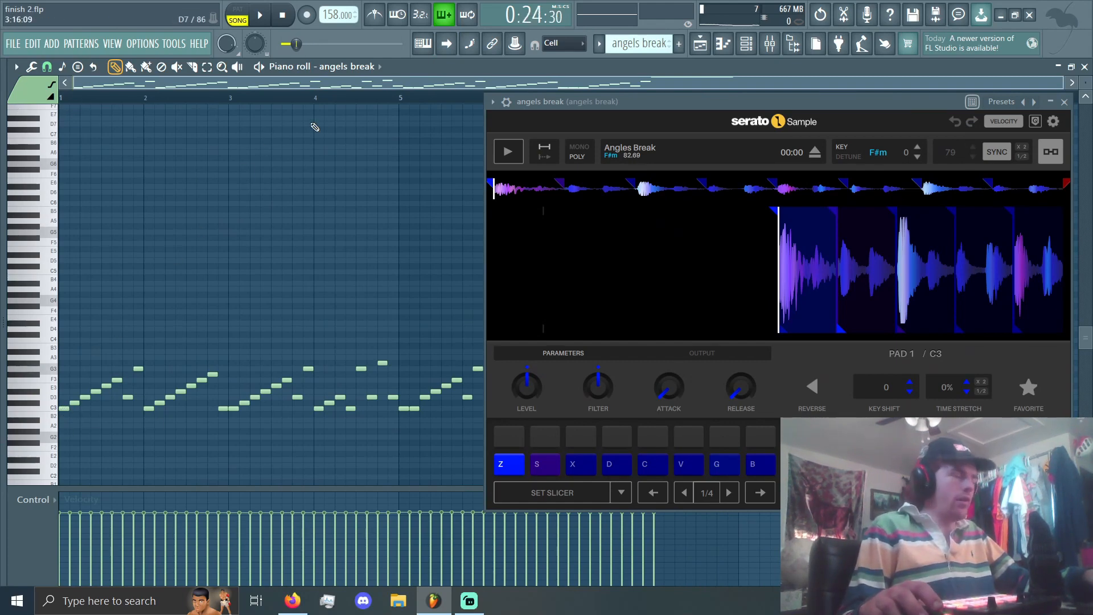
Step: Examine the angels break notes in the piano roll and listen to the chopped break
scroll(428, 361, "right", 3)
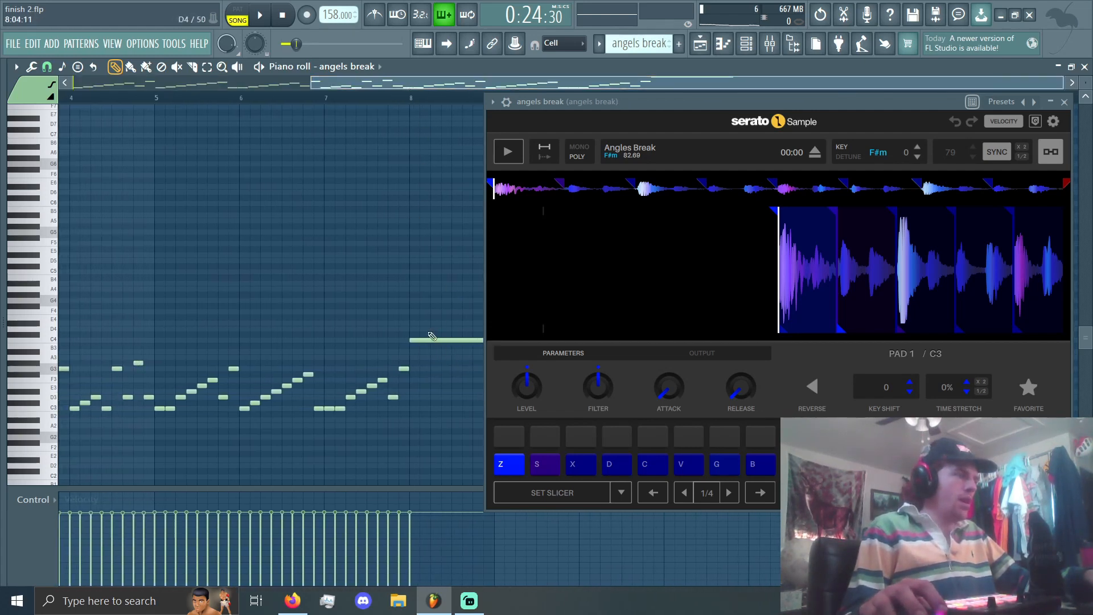
scroll(405, 97, "left", 3)
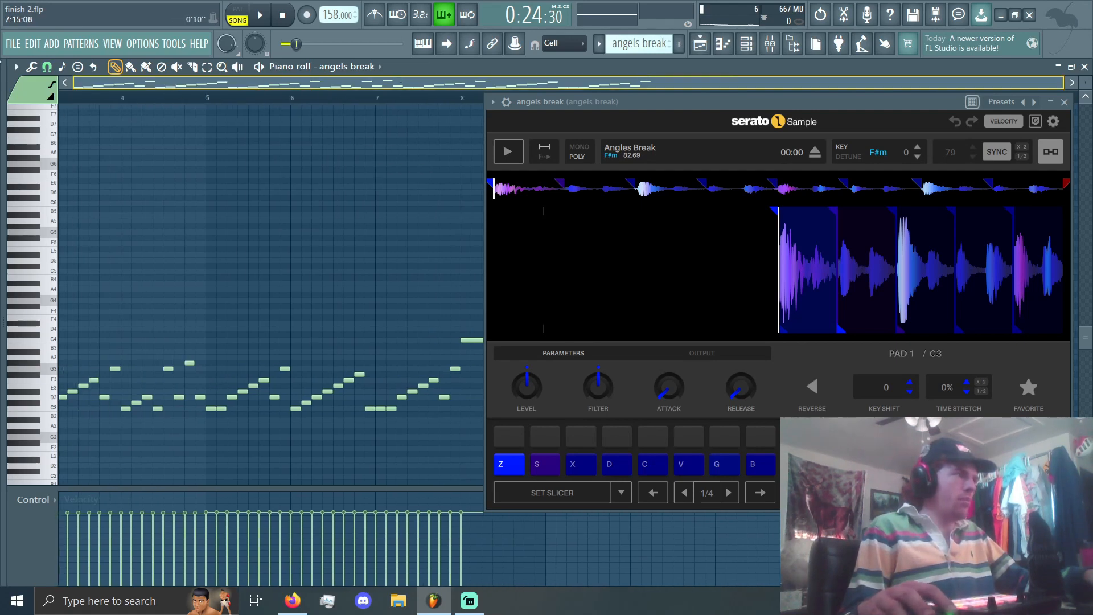
key("space")
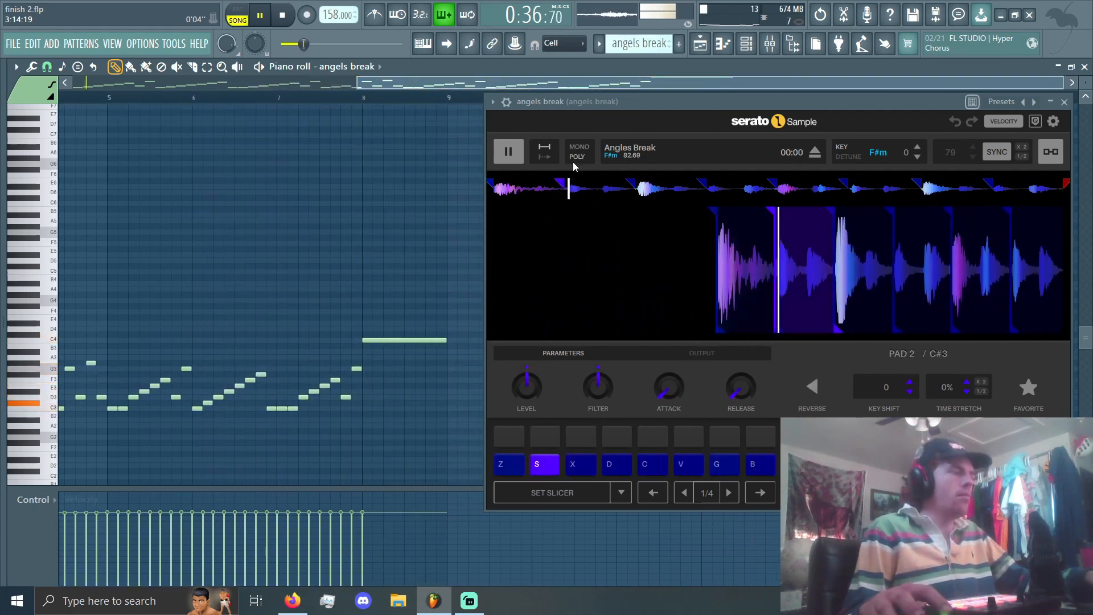
key("space")
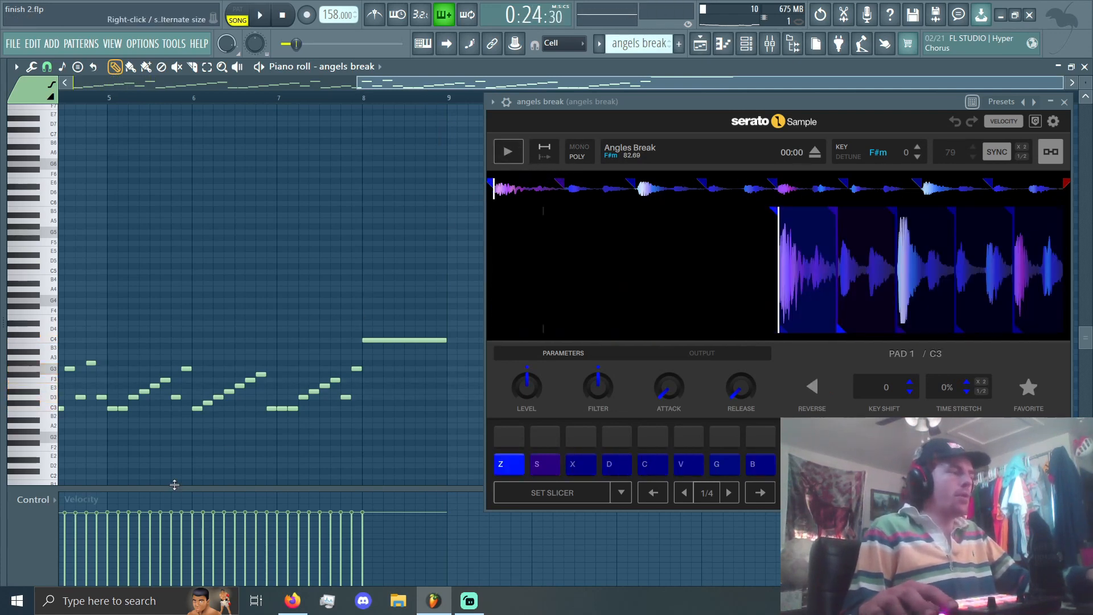
Step: Place the playback position at the long C4 note at bar 8 of the angels break pattern and audition it repeatedly
scroll(188, 474, "left", 5)
left_click_drag(379, 81, 571, 84)
left_click_drag(424, 84, 525, 85)
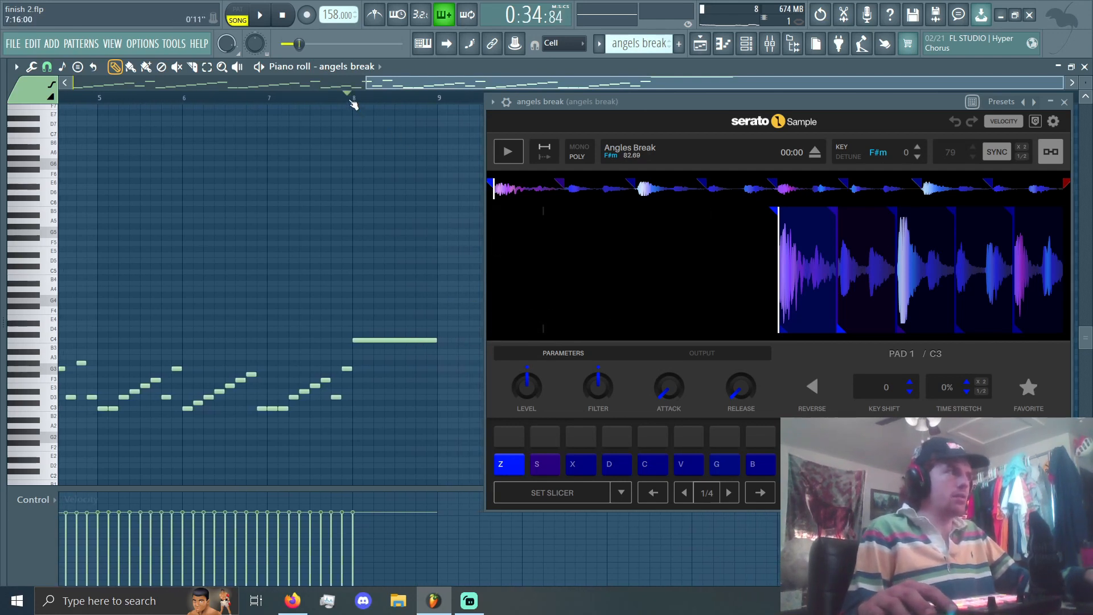
key("space")
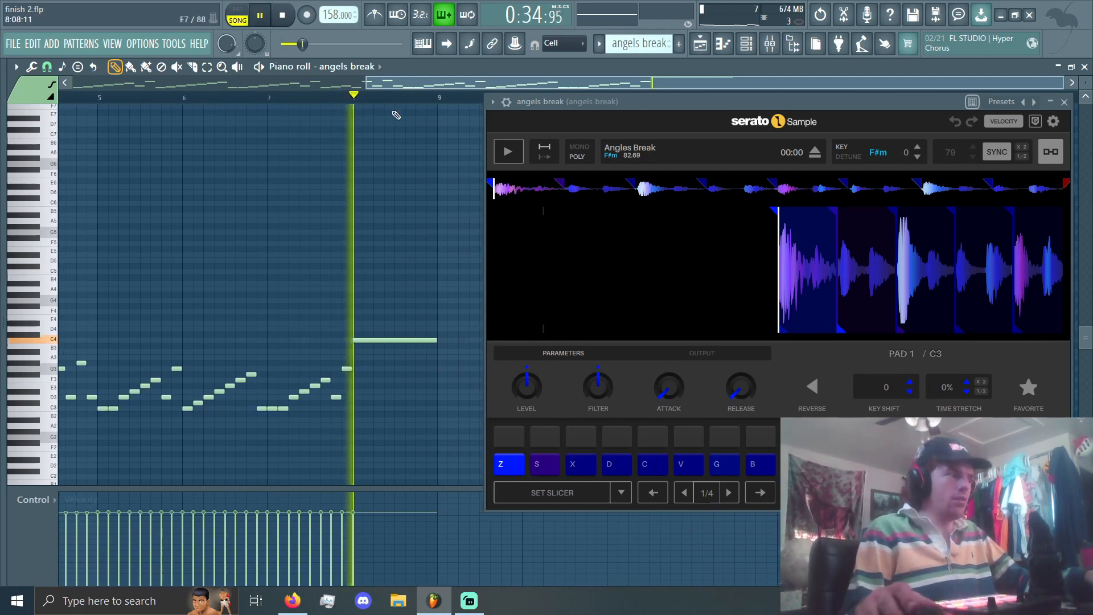
key("space")
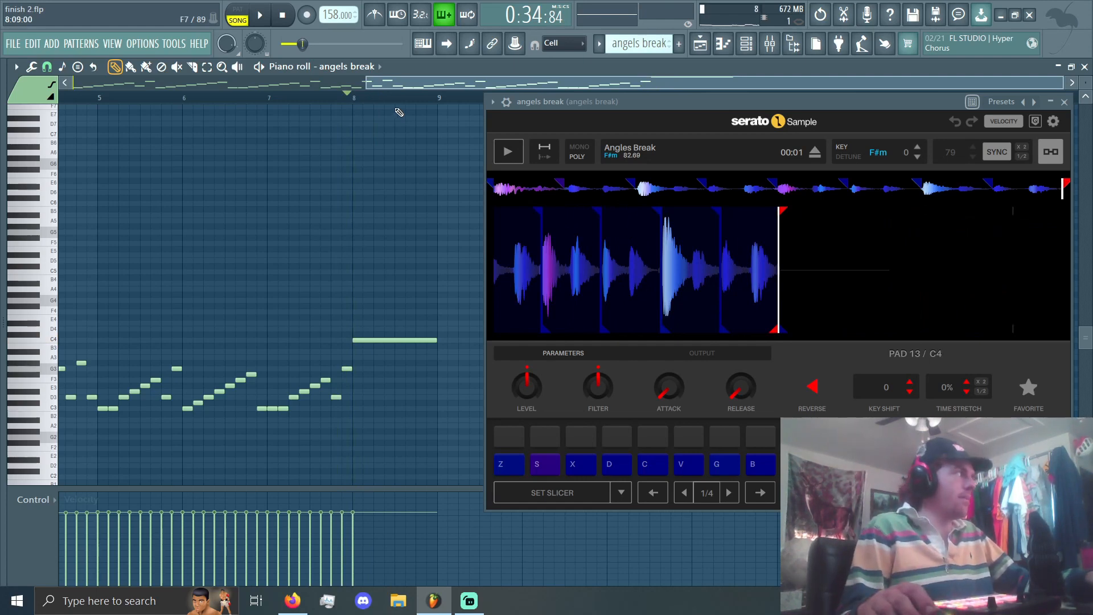
key("space")
key("space")
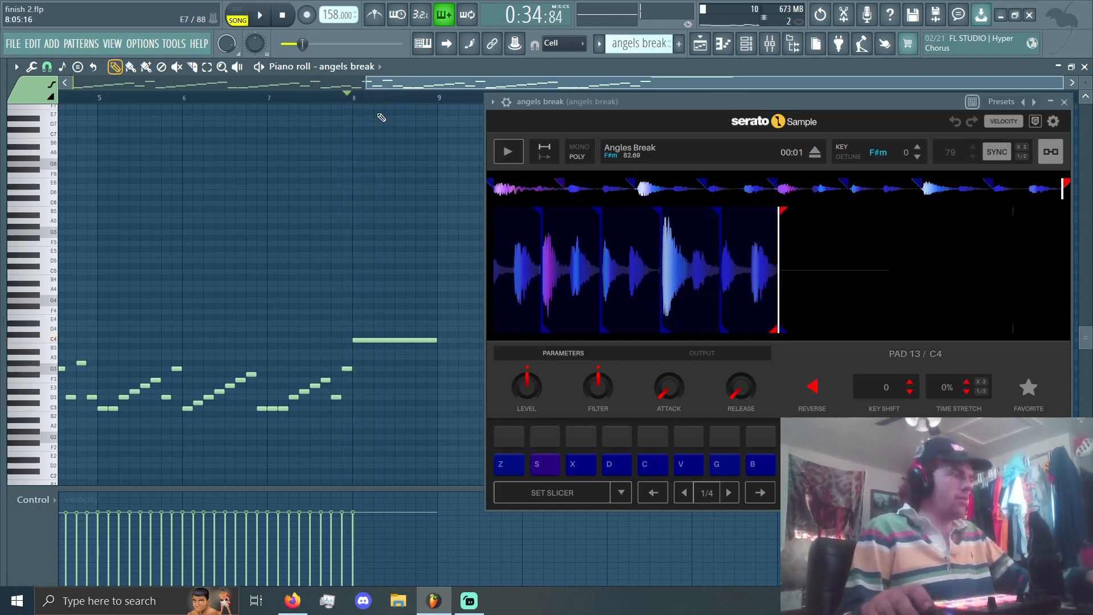
key("space")
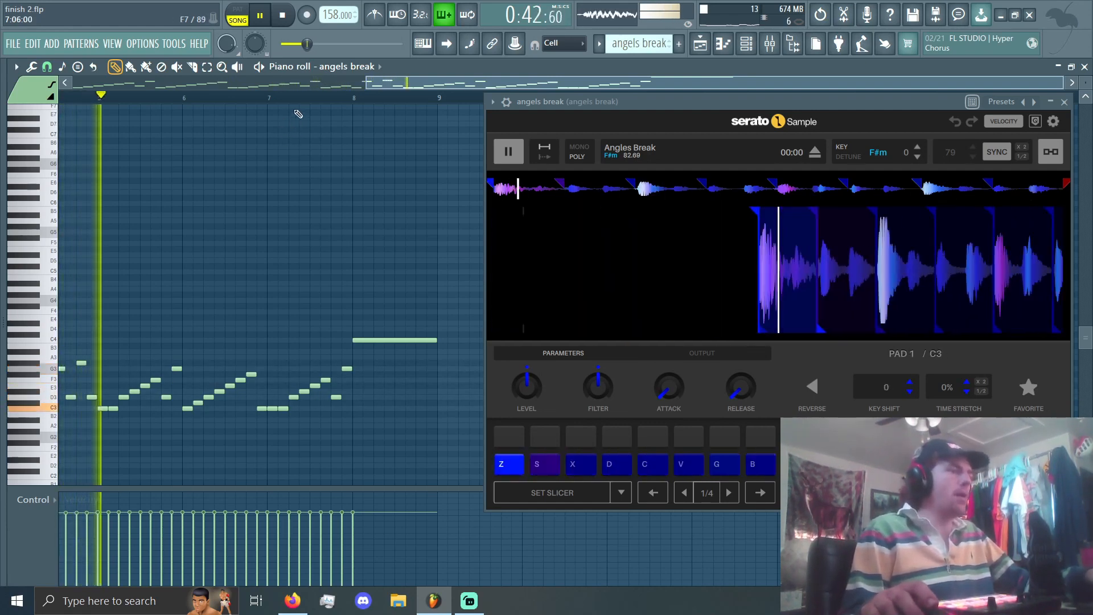
key("space")
Step: Return to the playlist and close the angels break sampler window
scroll(190, 155, "left", 5)
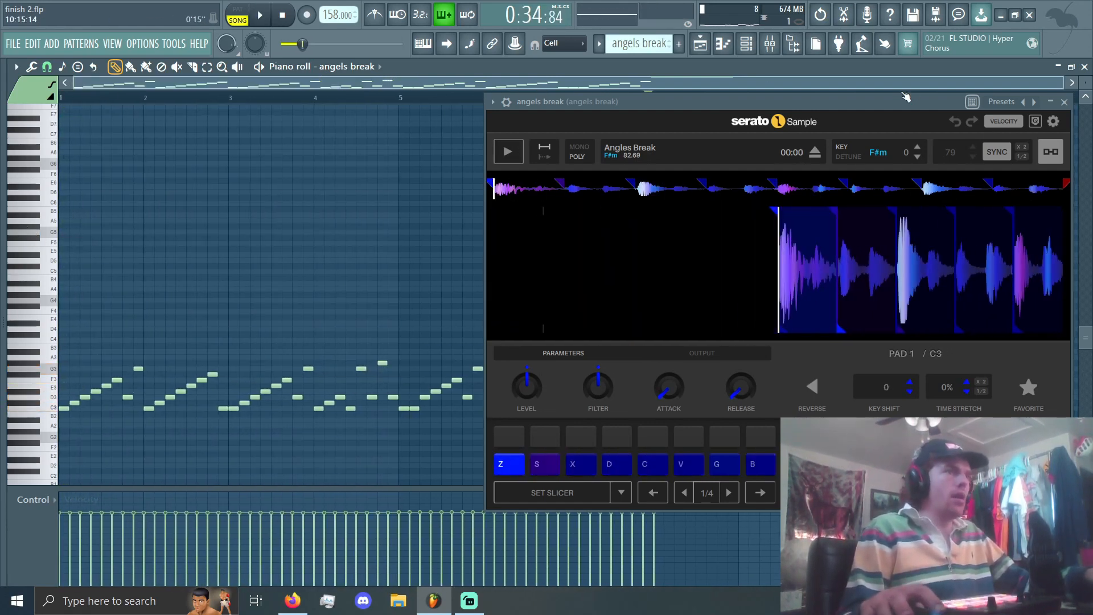
left_click_drag(904, 98, 769, 113)
left_click(711, 43)
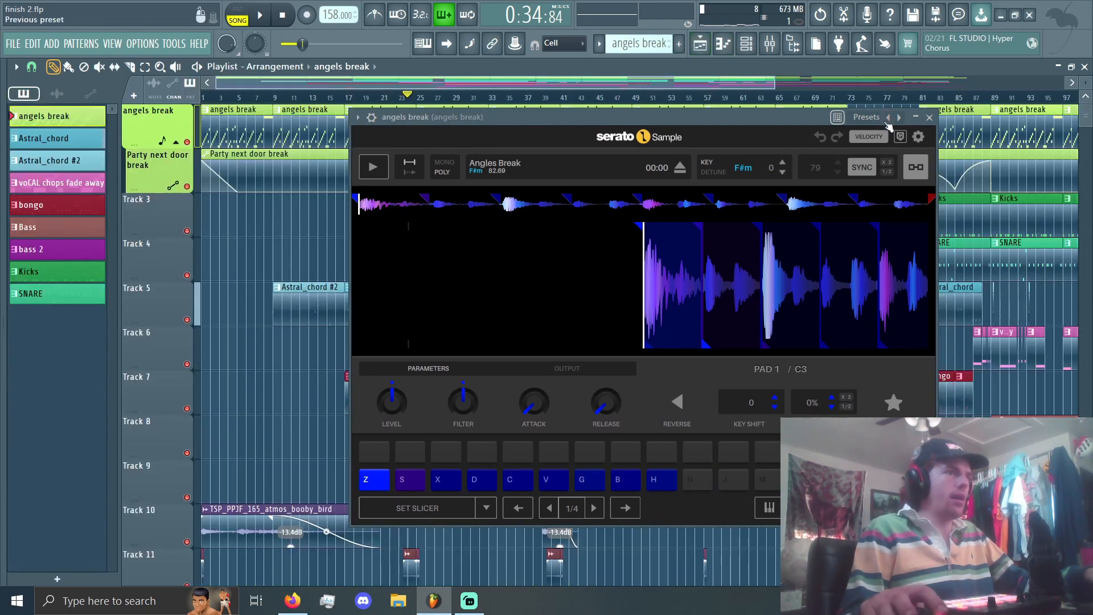
left_click(933, 117)
Step: Unmute the Kicks track in the mixer and play the arrangement from bar 25
scroll(414, 256, "up", 6)
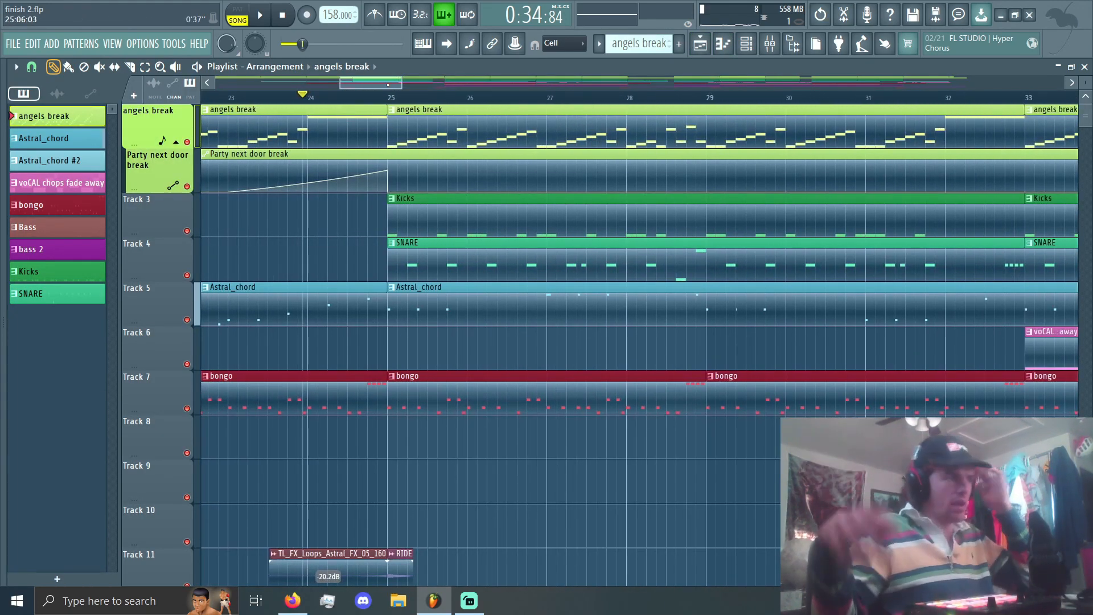
left_click(390, 99)
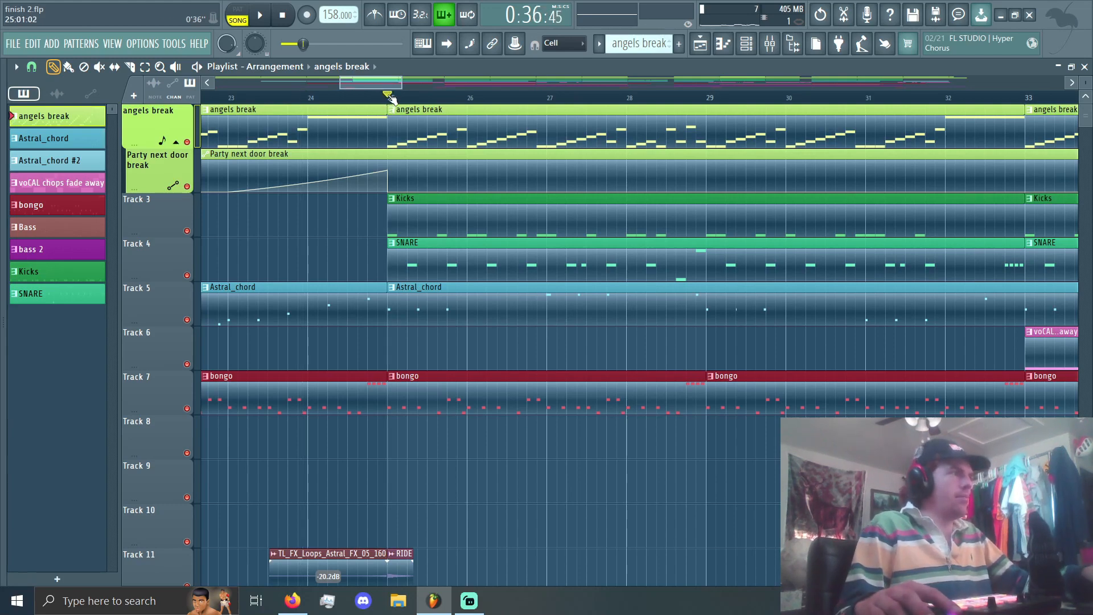
scroll(398, 239, "down", 3)
scroll(403, 256, "up", 2)
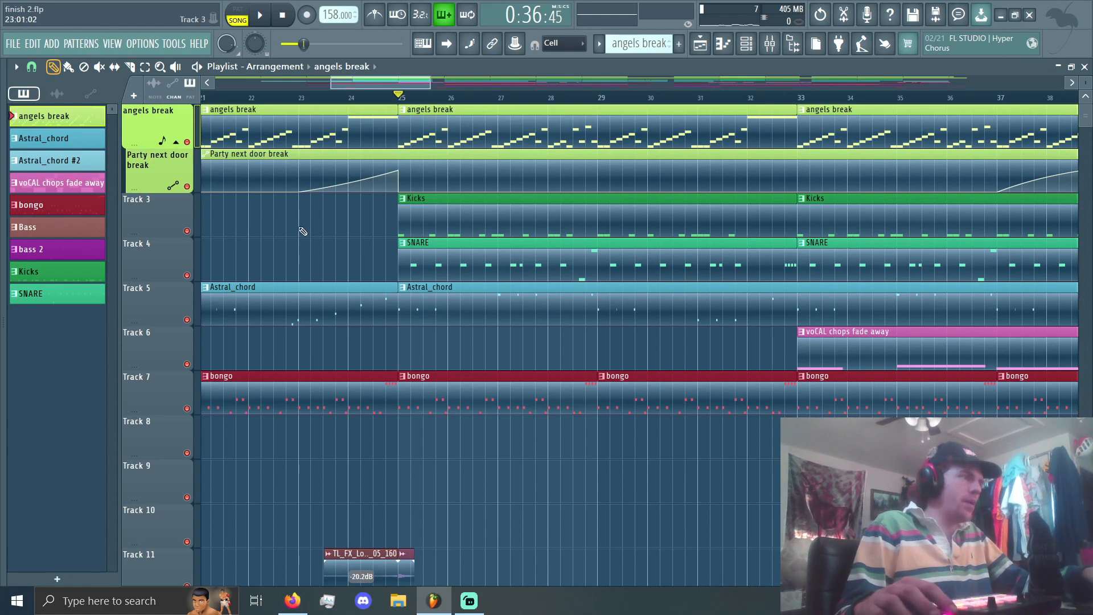
left_click(771, 44)
left_click(390, 119)
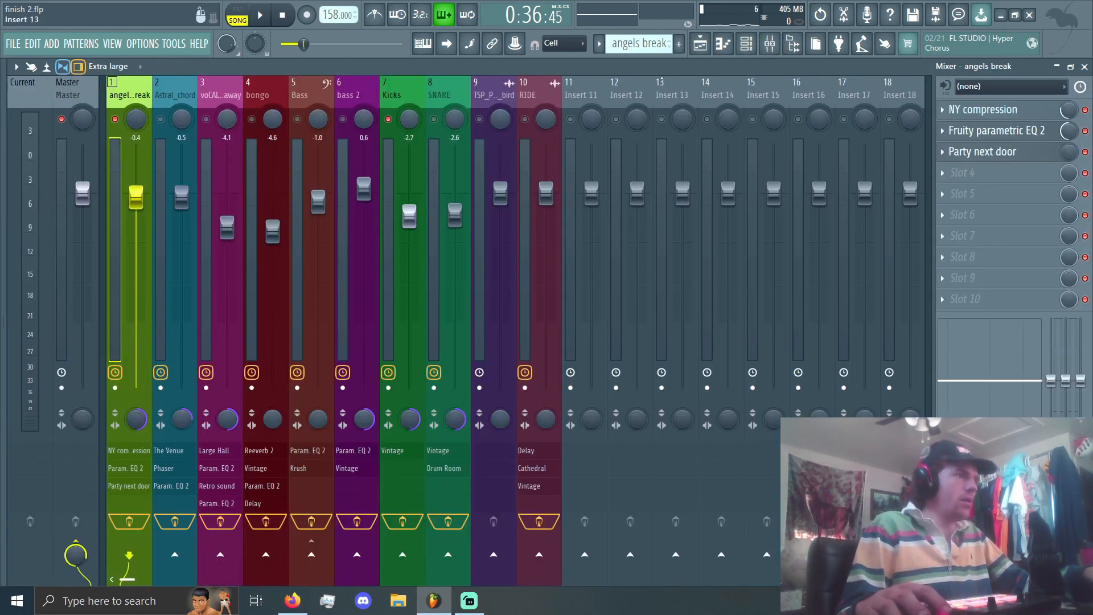
left_click(701, 44)
key("space")
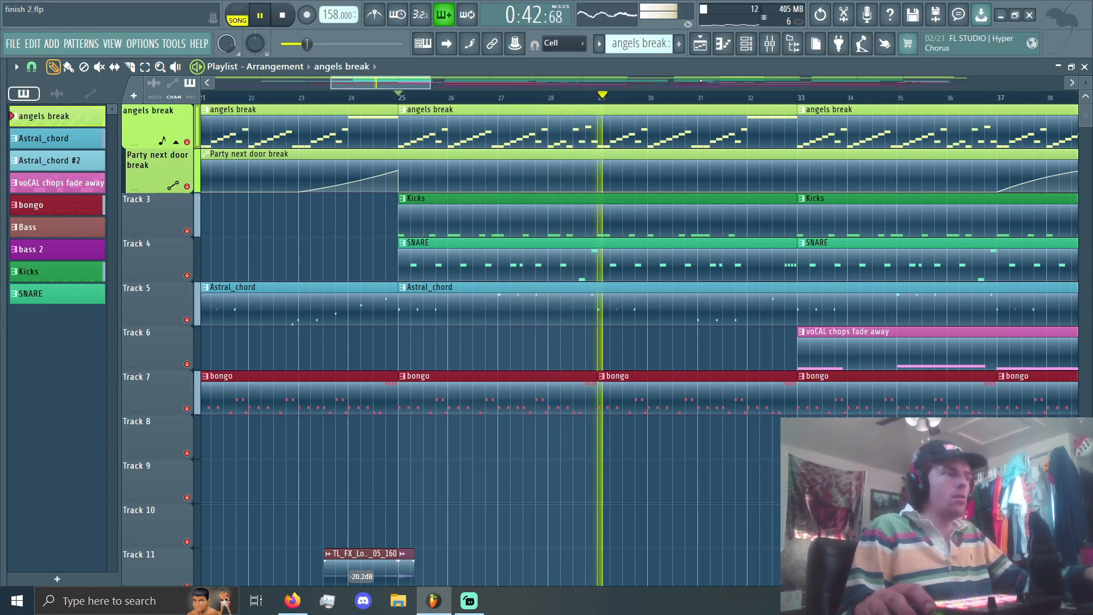
key("space")
Step: Check the mixer tracks and replay the drum section from bar 25 in the playlist
left_click(777, 50)
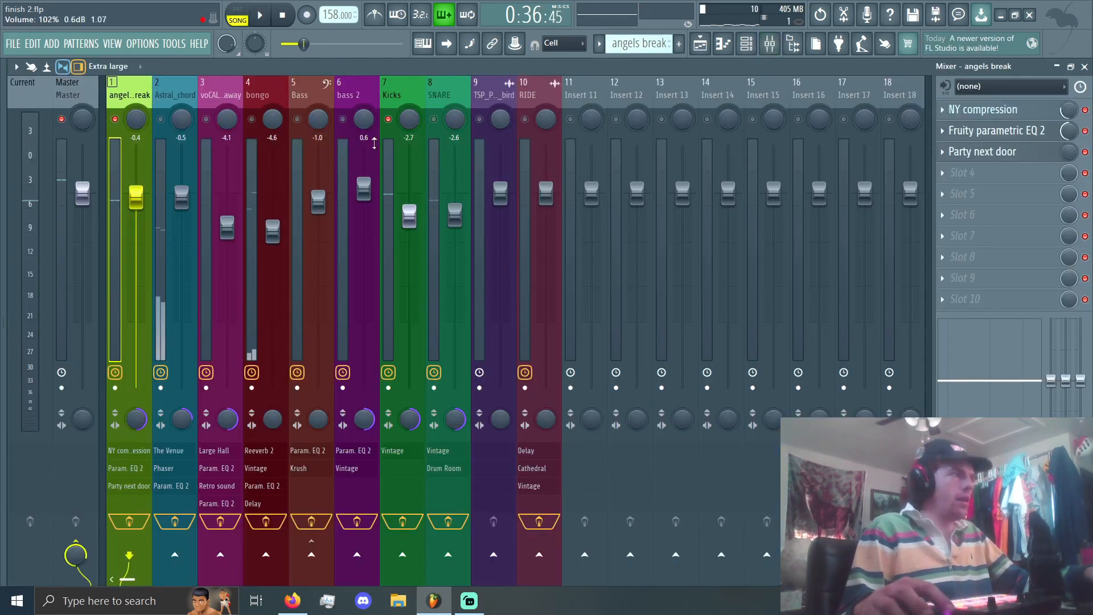
left_click(701, 49)
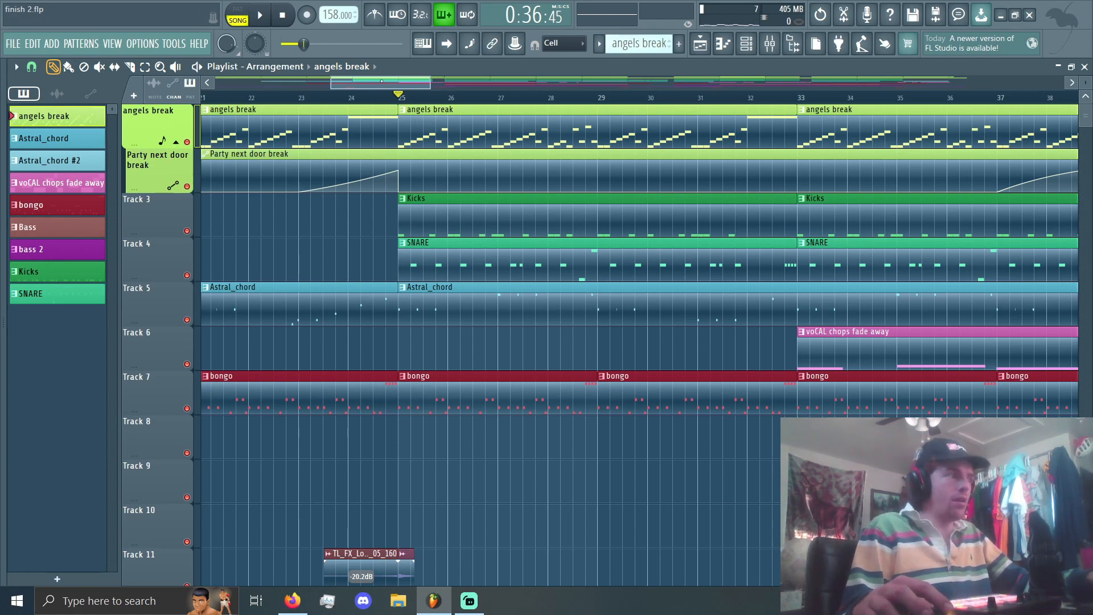
key("space")
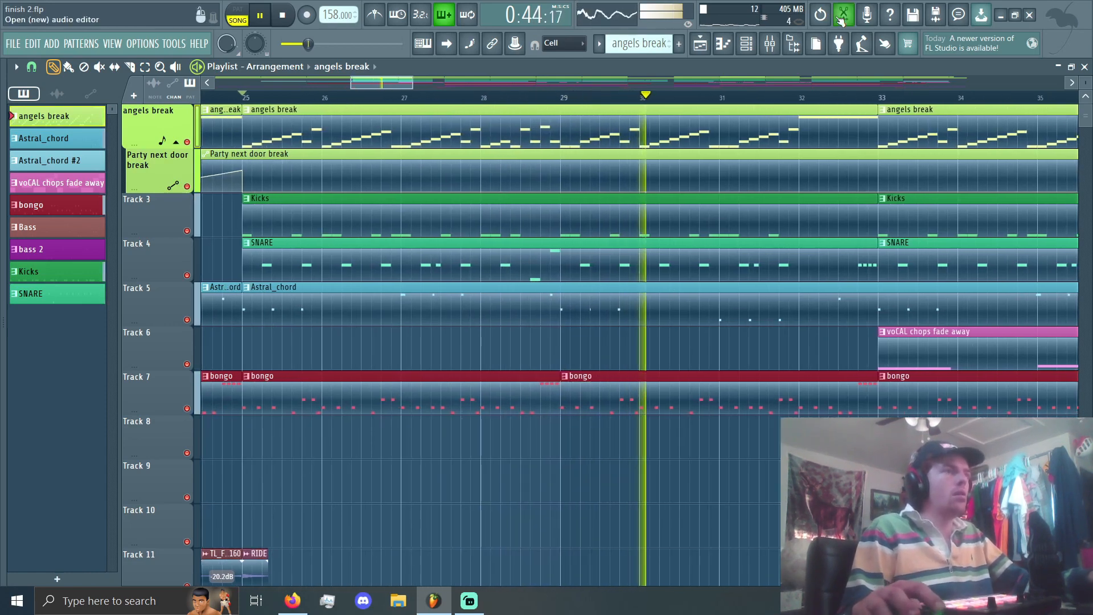
key("space")
Step: Switch from the angels break pattern to the SNARE pattern in the piano roll and show the channel rack
left_click(723, 43)
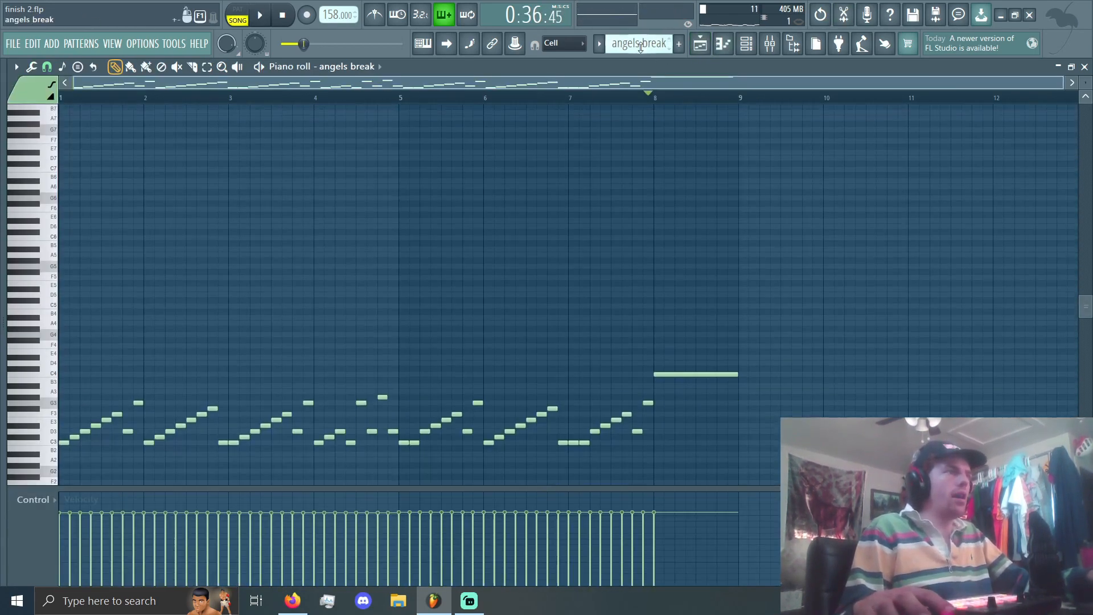
scroll(641, 47, "down", 4)
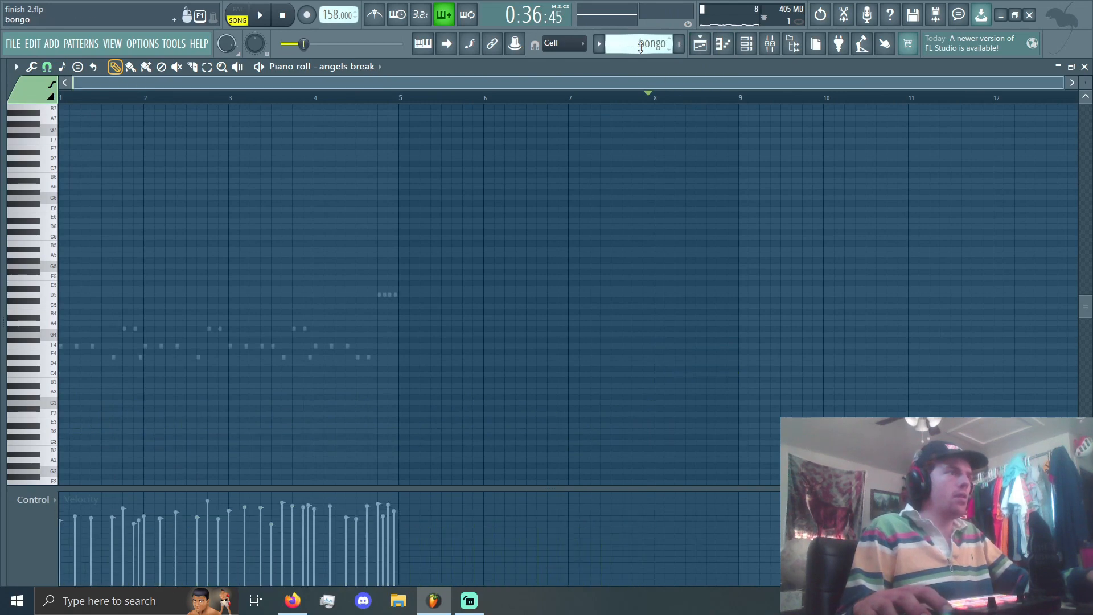
scroll(640, 46, "down", 4)
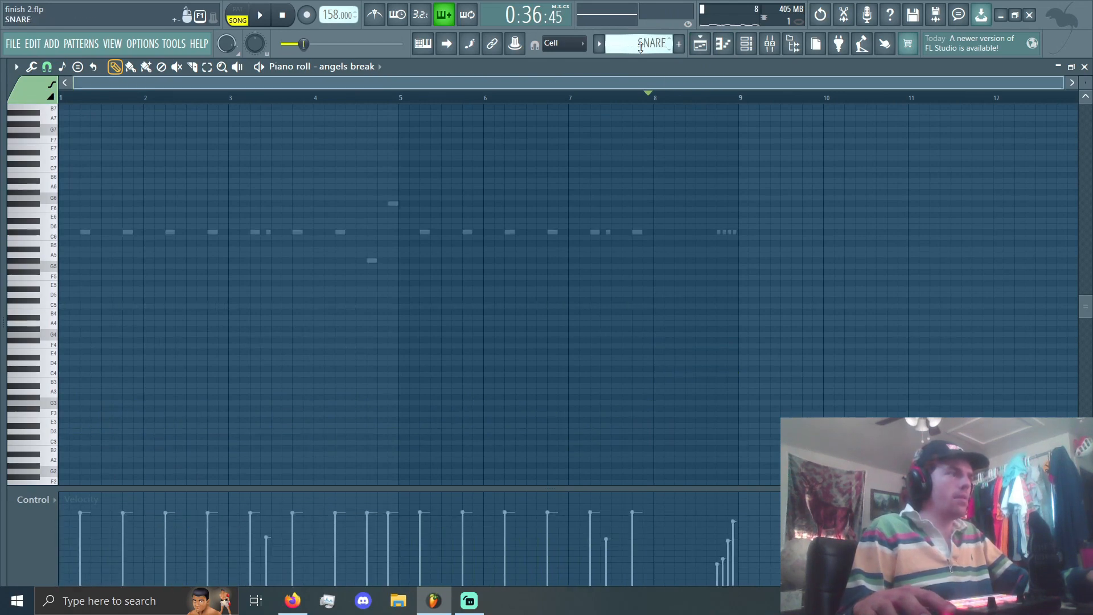
left_click(746, 43)
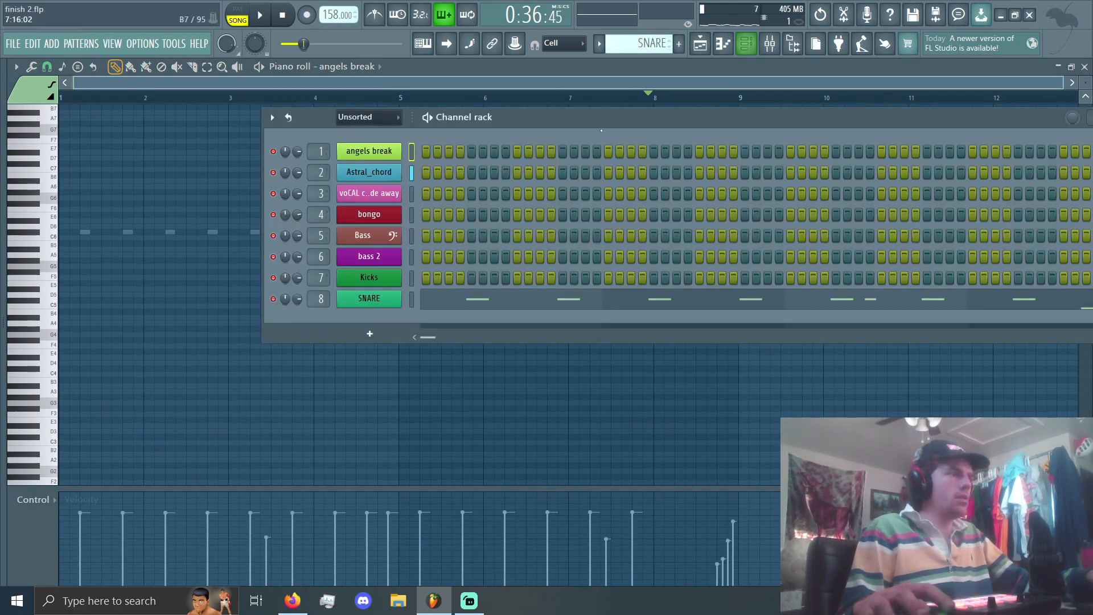
Step: Open the SNARE channel in the piano roll and play a short part of its pattern
right_click(376, 311)
left_click(364, 295)
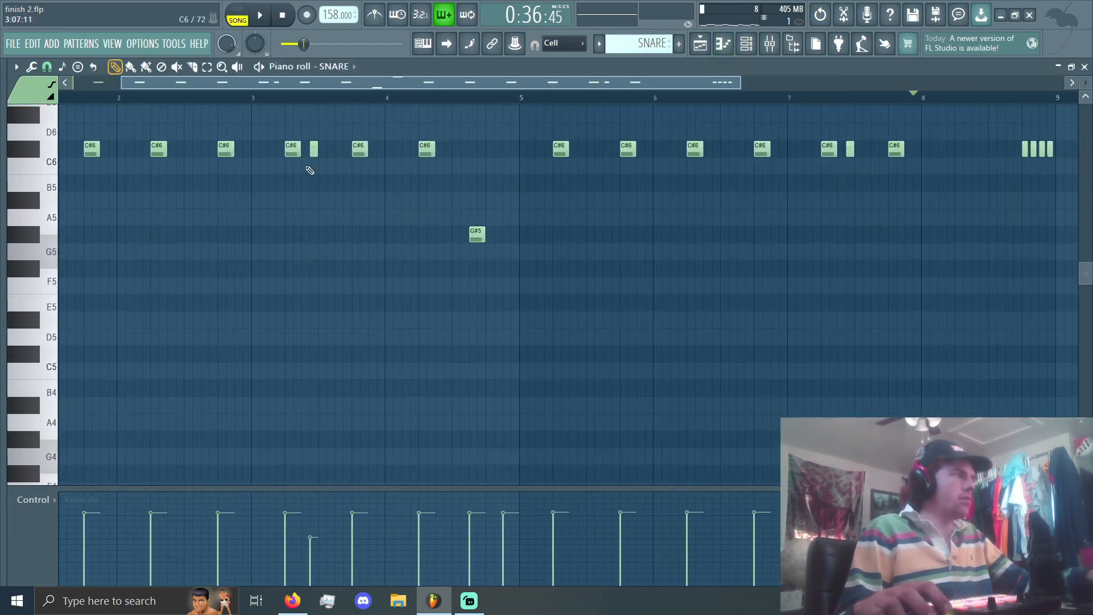
scroll(310, 169, "up", 6)
left_click(134, 98)
key("space")
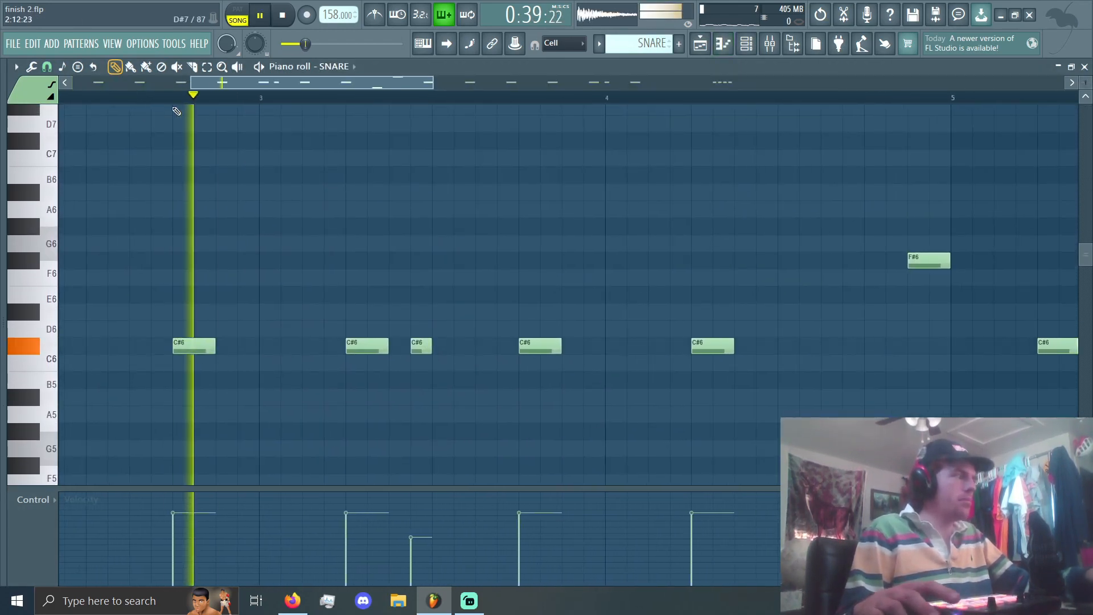
key("space")
Step: Look over the remaining SNARE notes and play the variation from bar 4 of the pattern
scroll(423, 304, "down", 2)
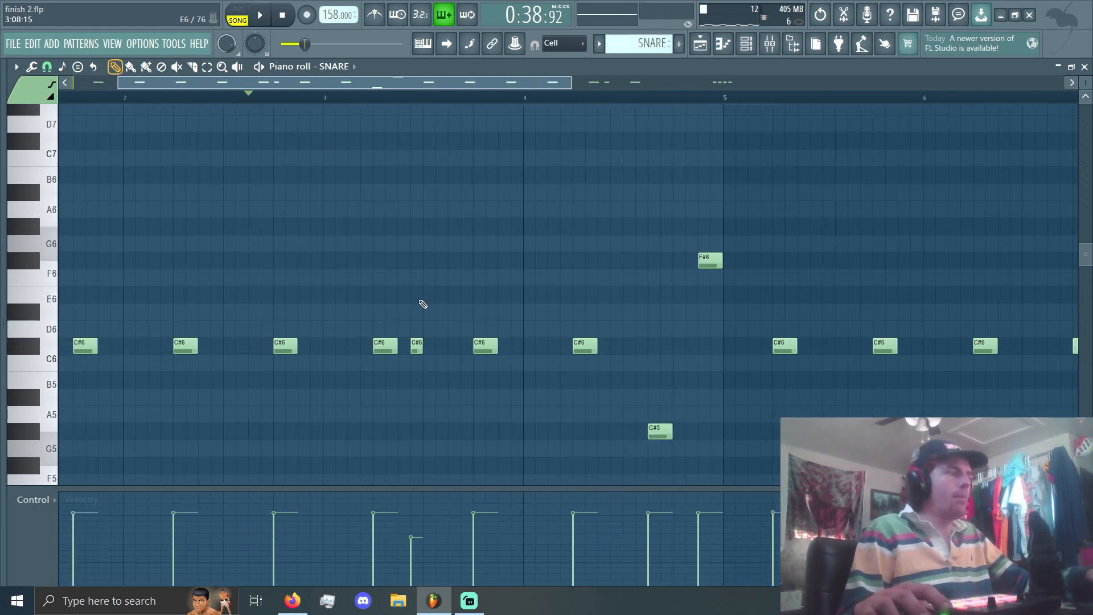
scroll(410, 300, "down", 3)
scroll(353, 271, "up", 2)
scroll(387, 289, "down", 3)
scroll(474, 279, "up", 3)
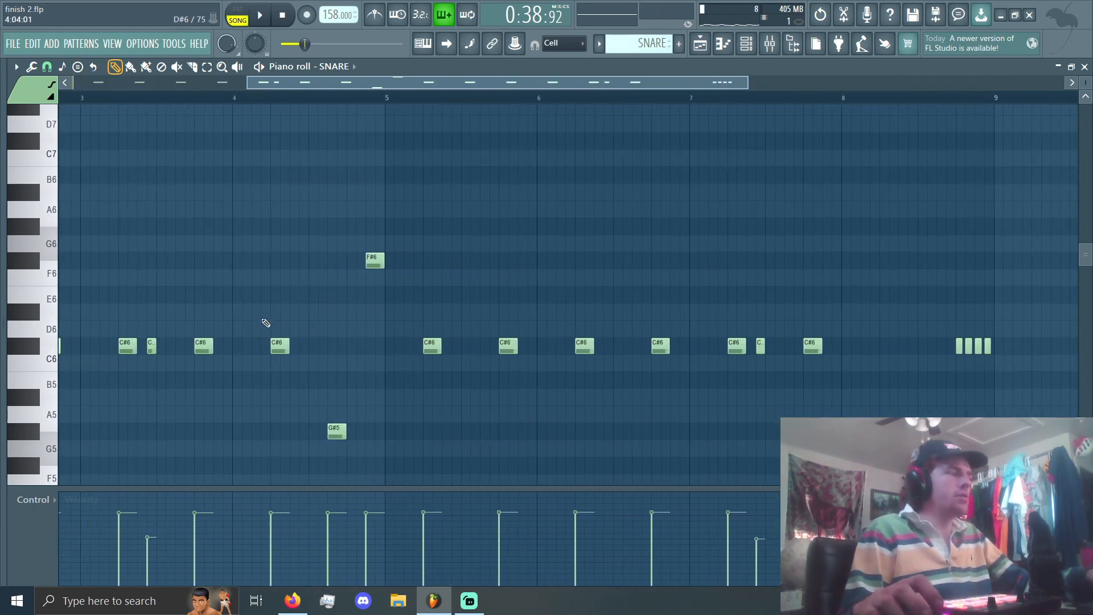
scroll(265, 323, "up", 1)
left_click(210, 99)
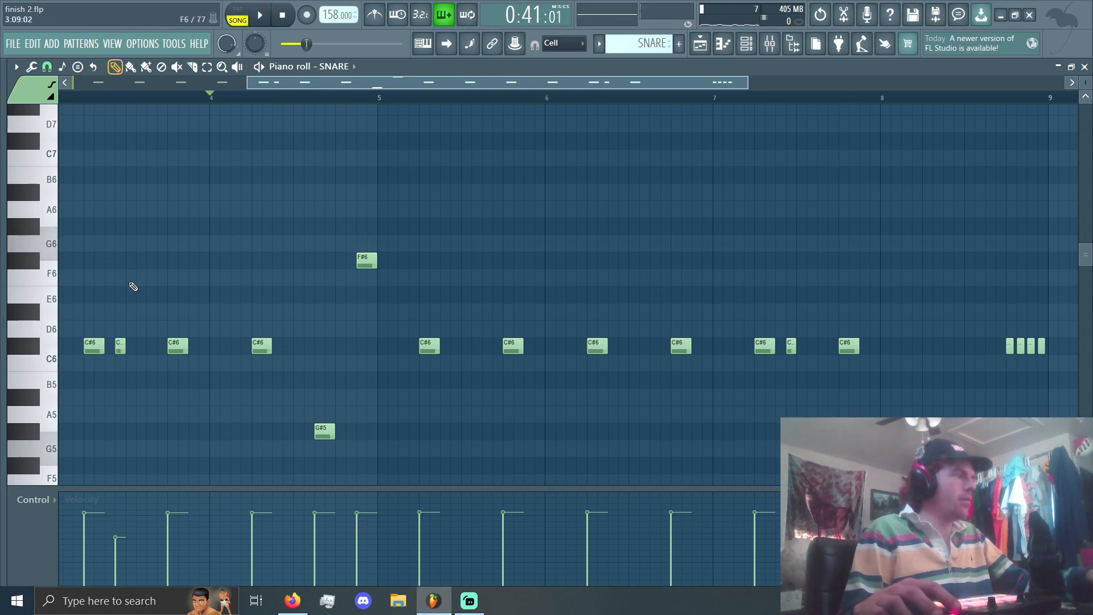
key("space")
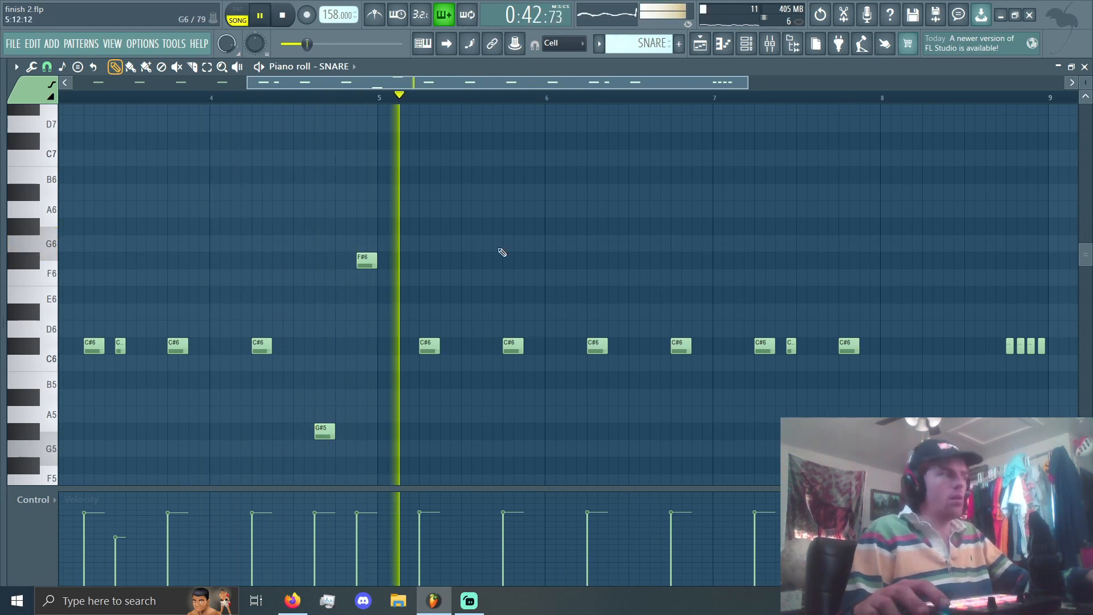
key("space")
Step: Return to the playlist and examine how the kick and snare clips are laid out across the arrangement
key("F5")
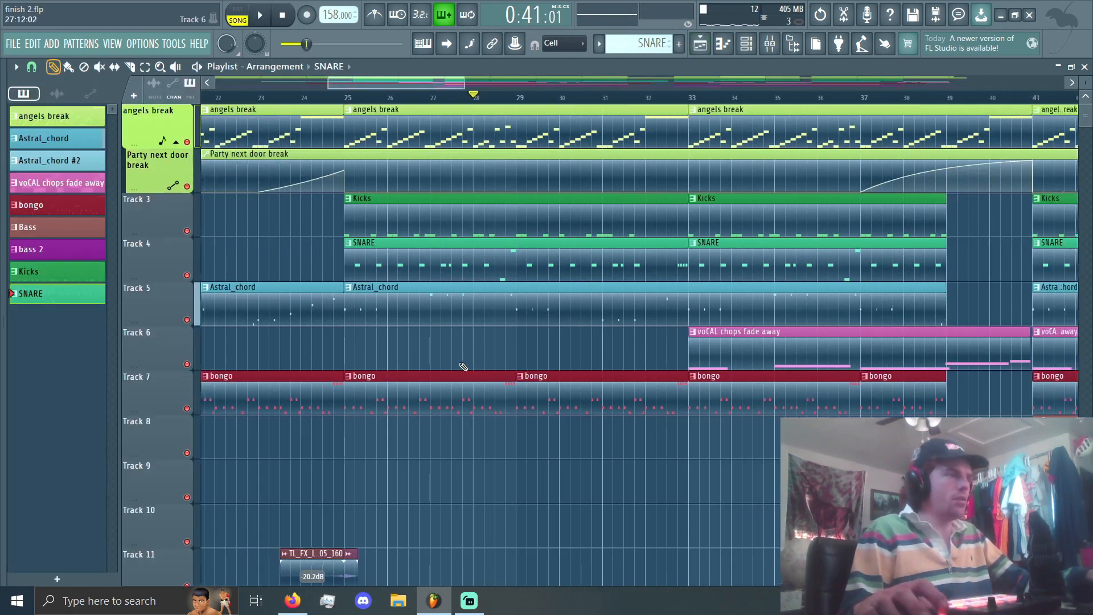
scroll(450, 362, "down", 5)
scroll(439, 359, "down", 3)
scroll(442, 356, "up", 1)
scroll(444, 356, "up", 2)
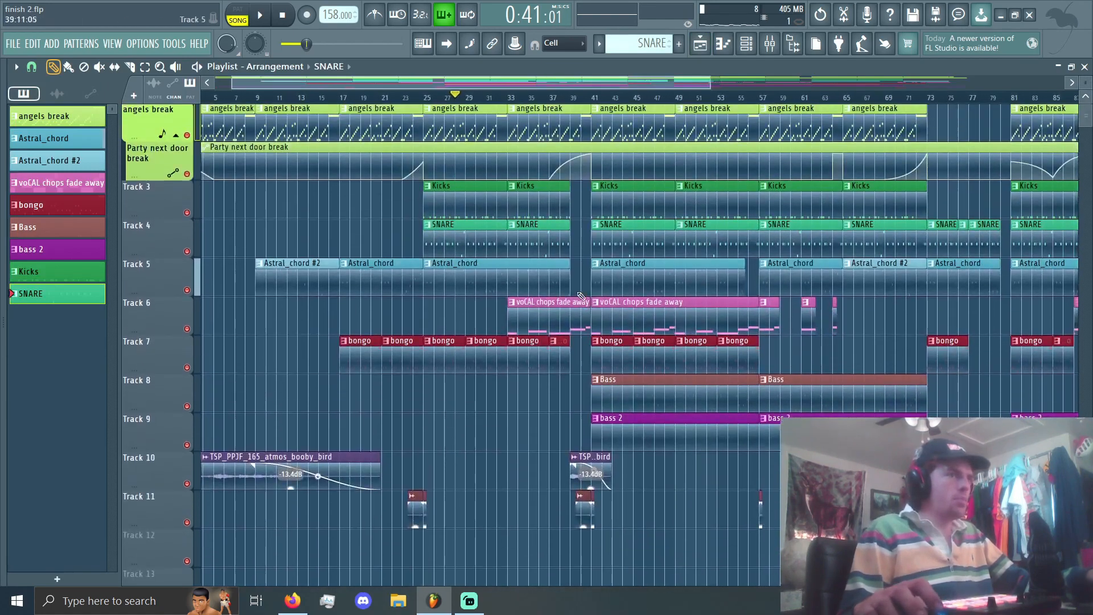
scroll(582, 294, "down", 4)
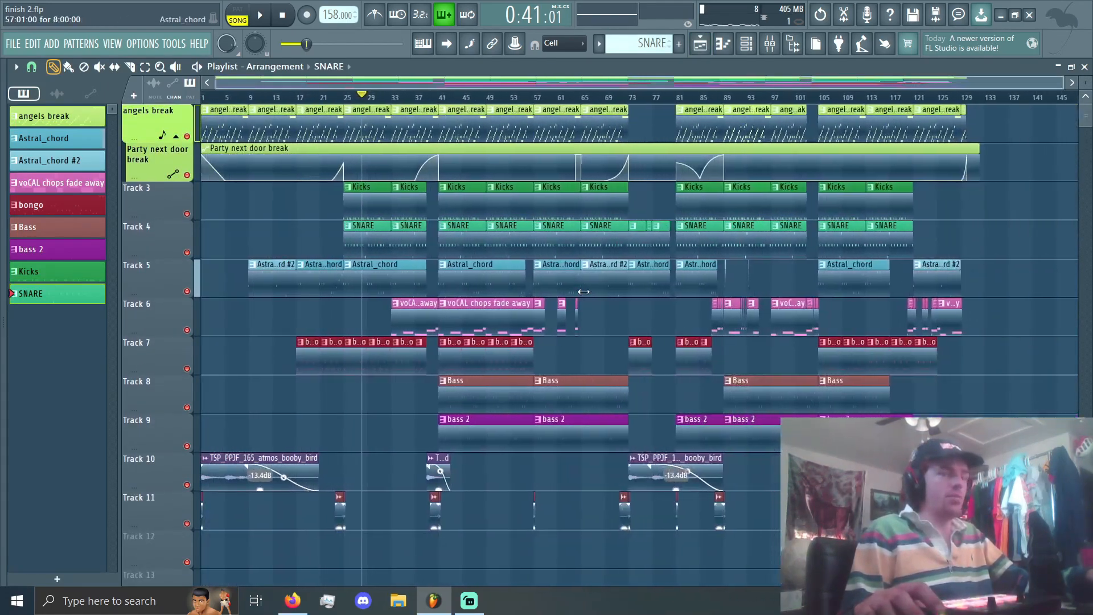
scroll(399, 345, "up", 2)
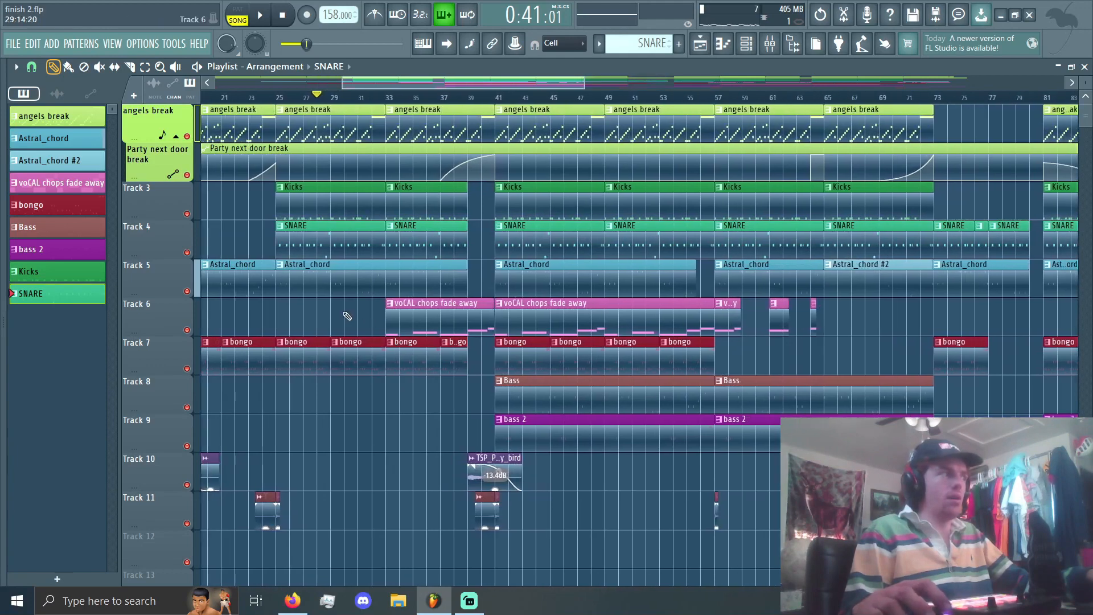
scroll(342, 310, "up", 2)
scroll(314, 285, "up", 2)
scroll(183, 243, "down", 3)
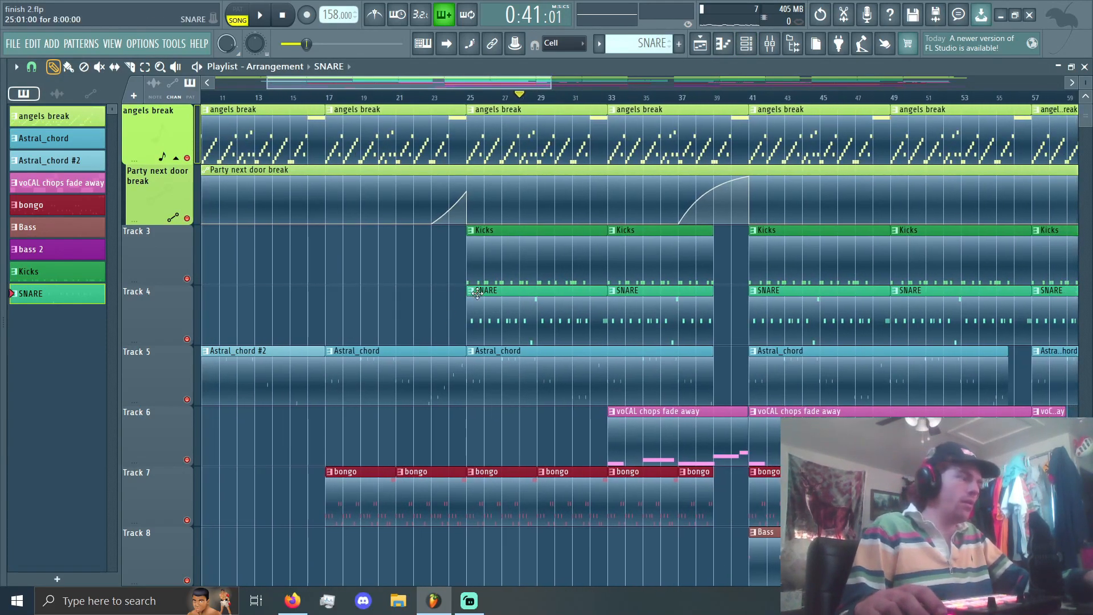
scroll(470, 167, "up", 4)
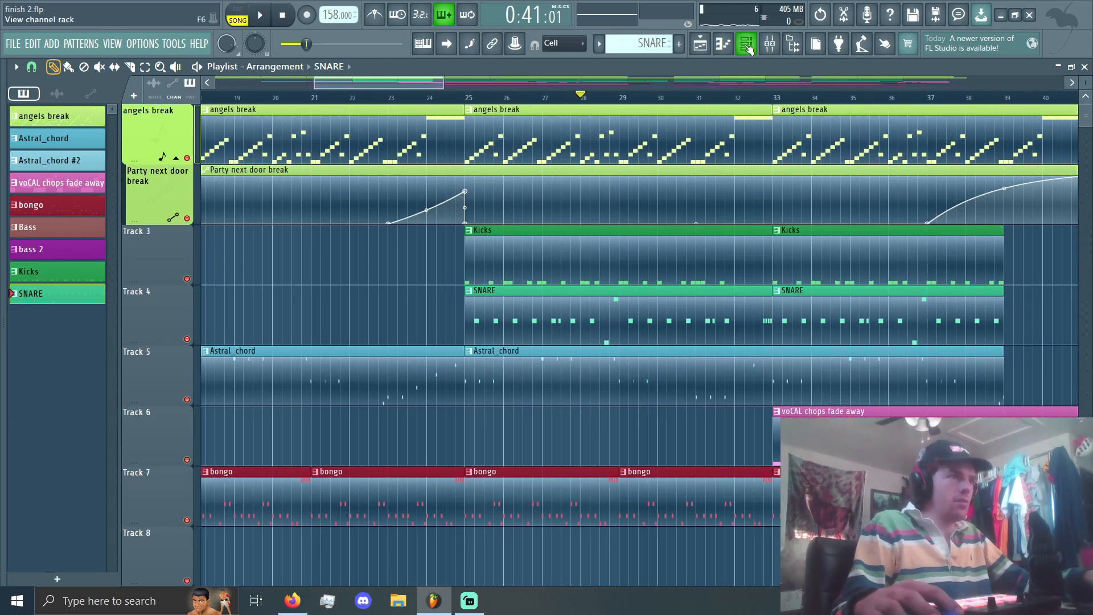
Step: Play the song while watching the mixer levels, and return to the playlist to replay the section from bar 21
left_click(769, 45)
key("space")
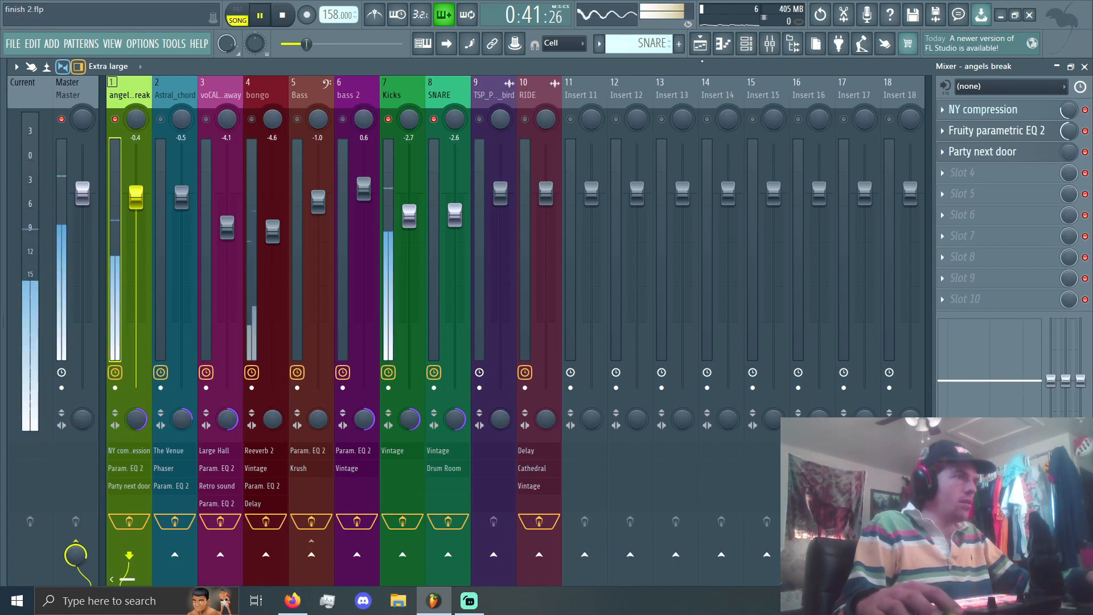
key("space")
key("F5")
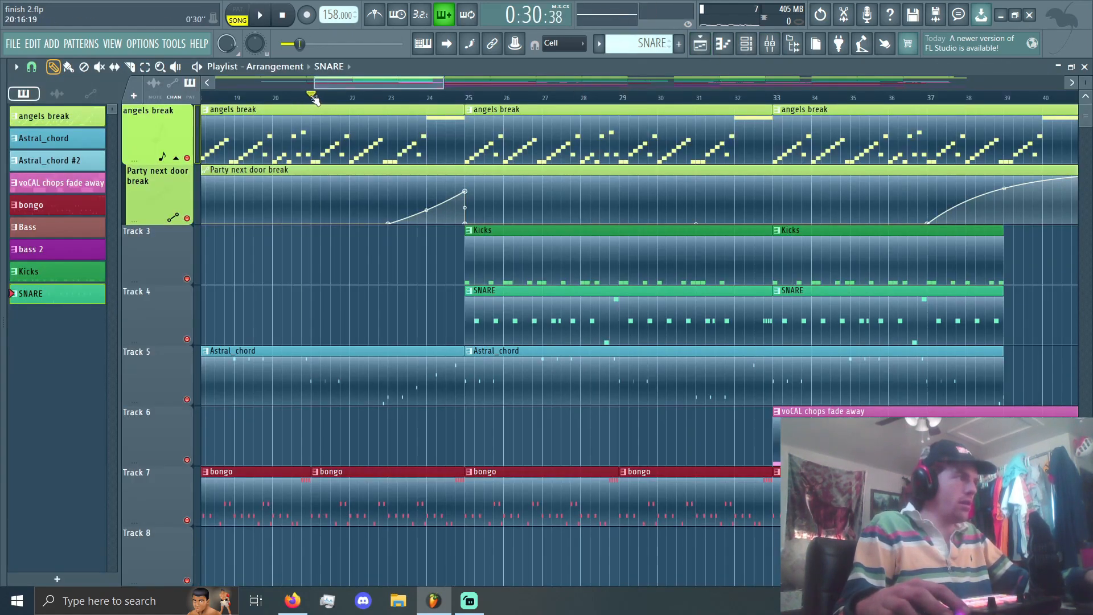
key("space")
Step: Play the transition into bar 41, starting just before the Party next door automation rises at bar 37
scroll(486, 177, "down", 3)
scroll(769, 183, "up", 3)
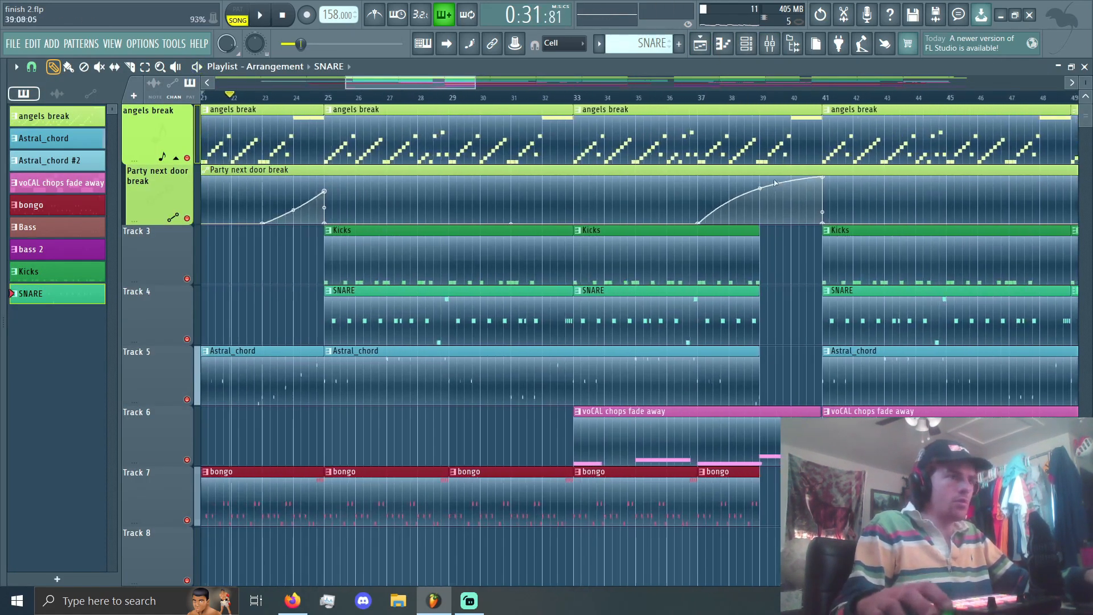
scroll(774, 184, "up", 3)
left_click(630, 97)
key("space")
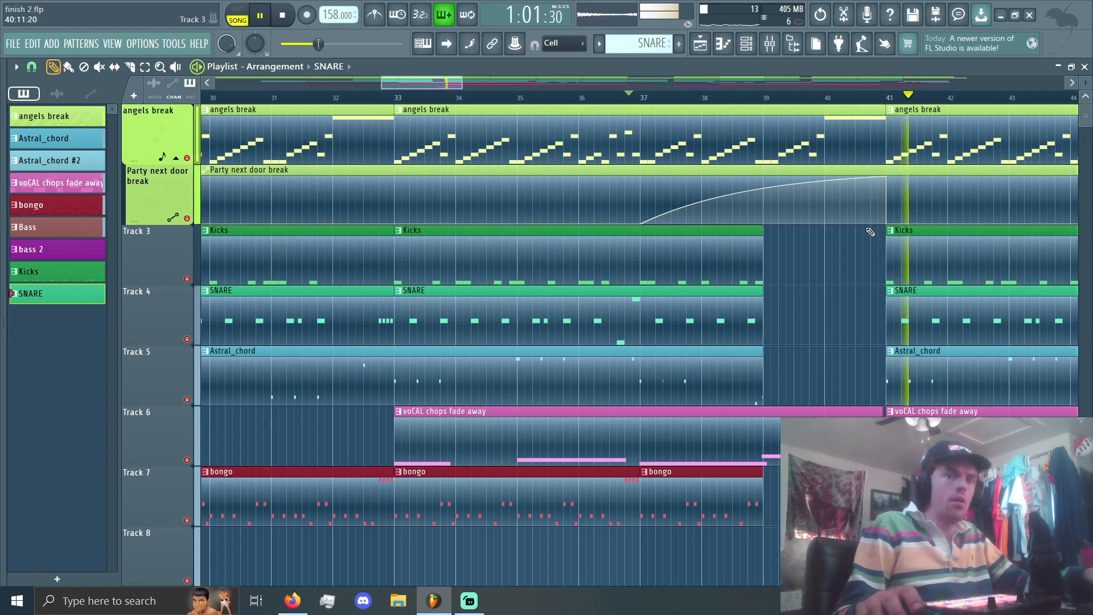
key("space")
Step: Collapse the Party next door break automation lane under the angels break track and look over the arrangement
scroll(496, 378, "down", 5)
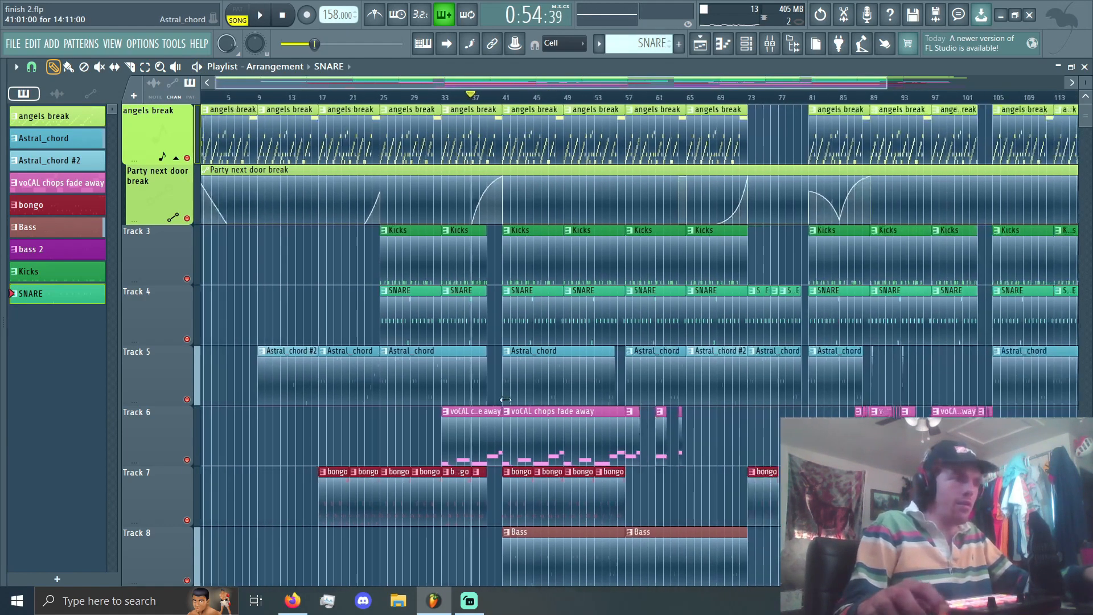
scroll(506, 400, "down", 2)
left_click(176, 158)
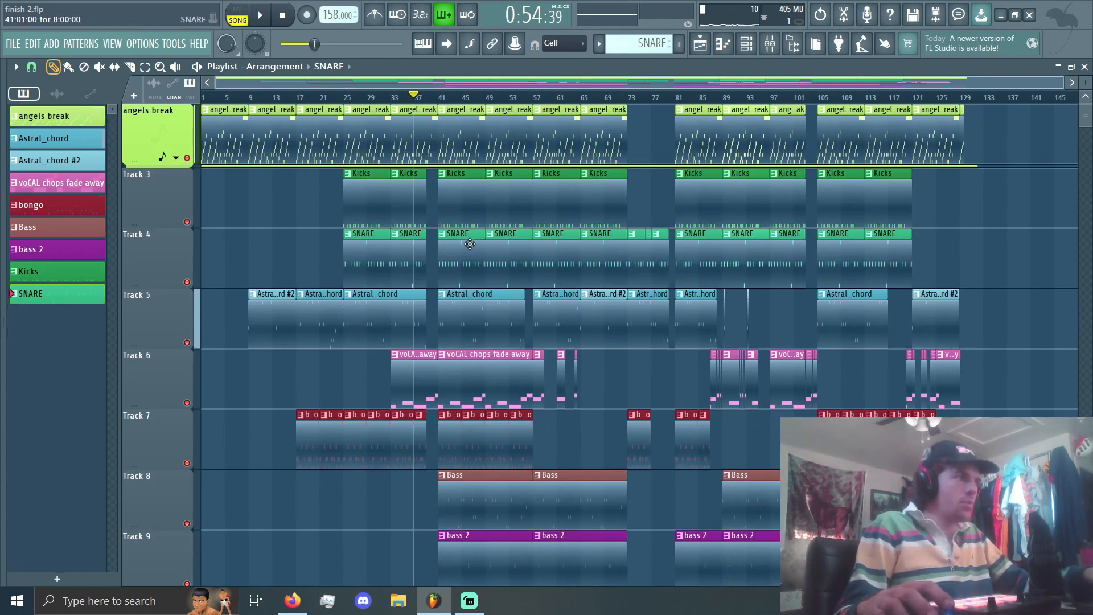
scroll(470, 244, "down", 4)
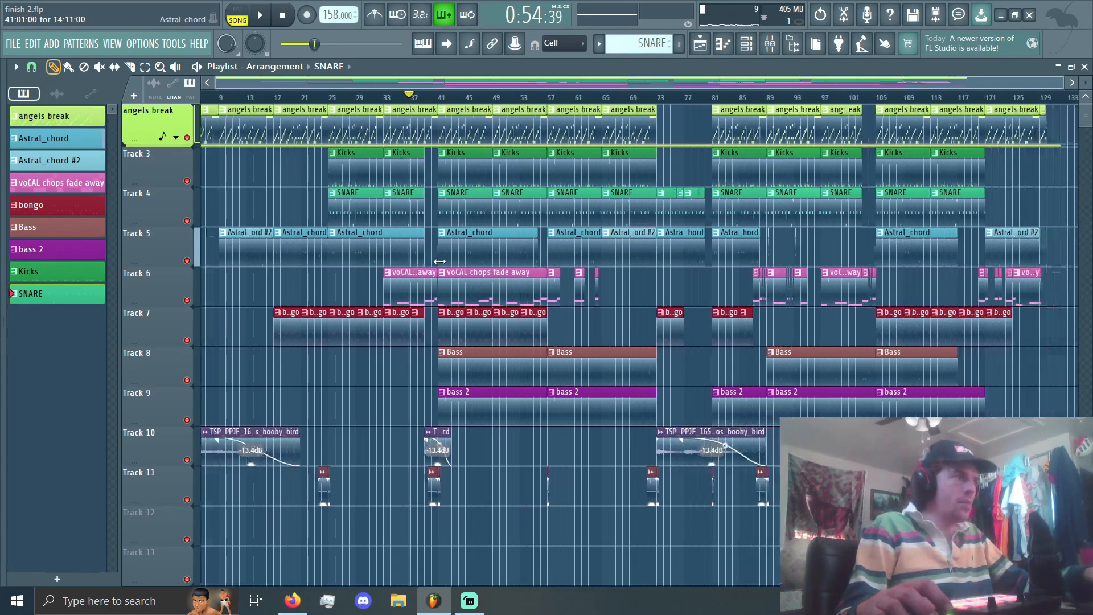
scroll(341, 218, "up", 3)
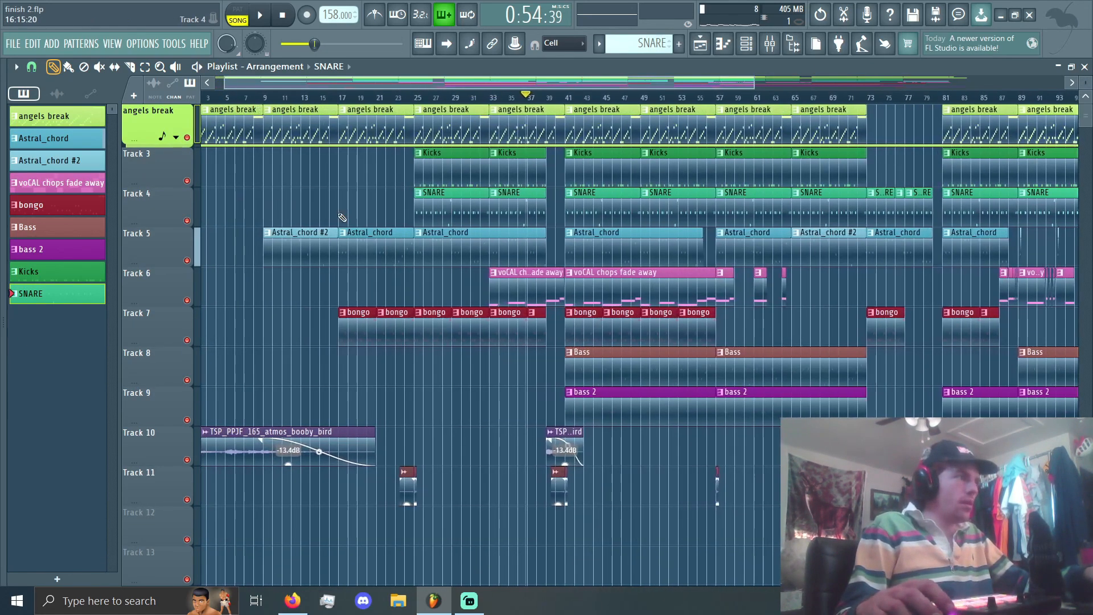
scroll(340, 216, "up", 3)
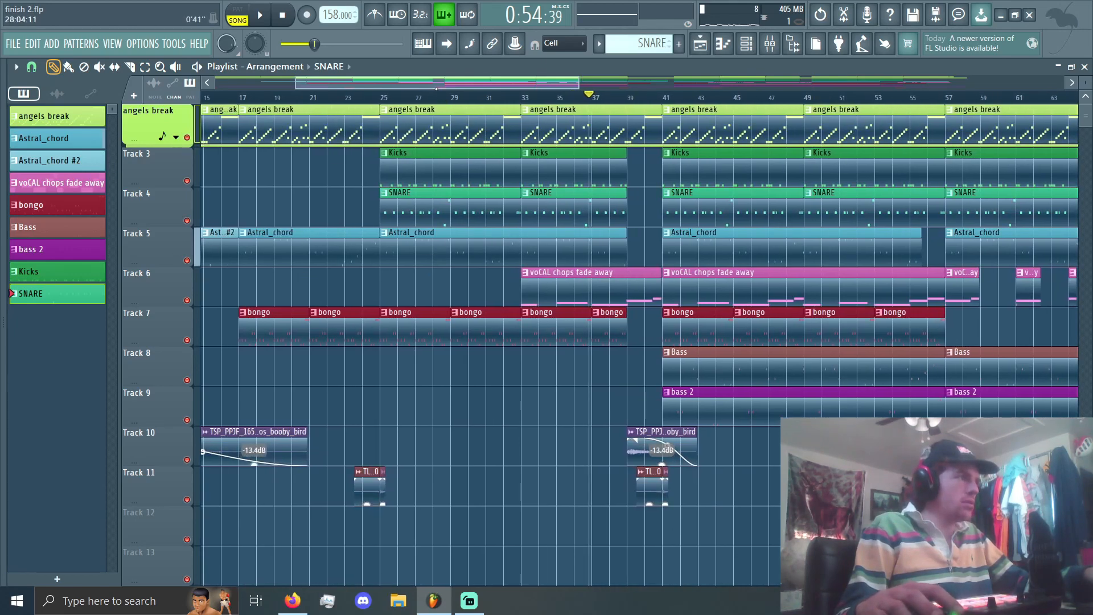
Step: Show the channel rack and open the Astral_chord sampler settings
left_click_drag(436, 89, 363, 89)
scroll(609, 121, "down", 3)
left_click(746, 44)
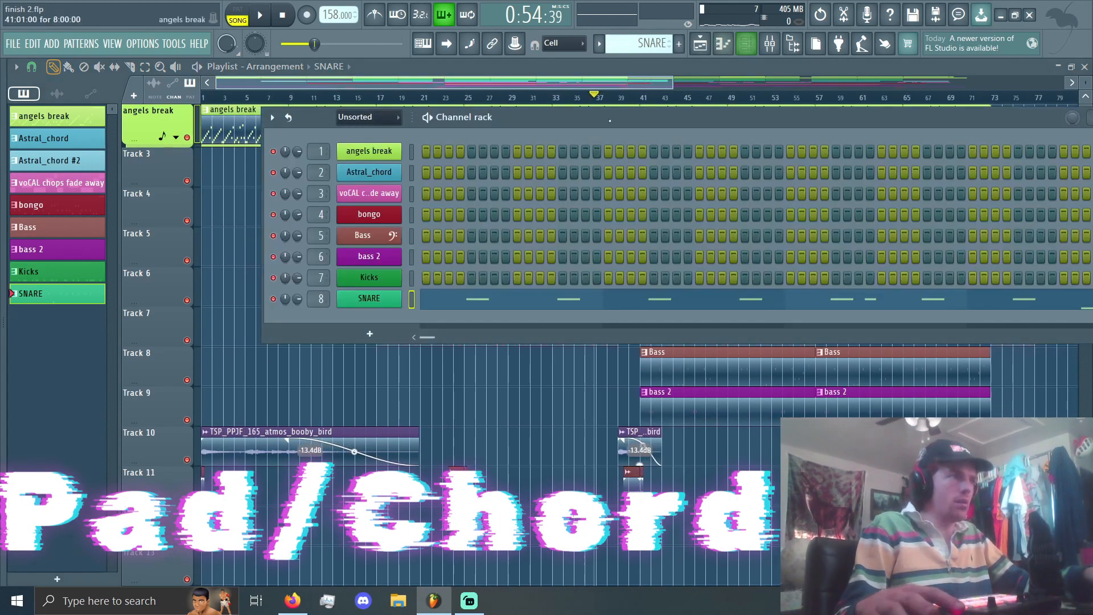
left_click(363, 172)
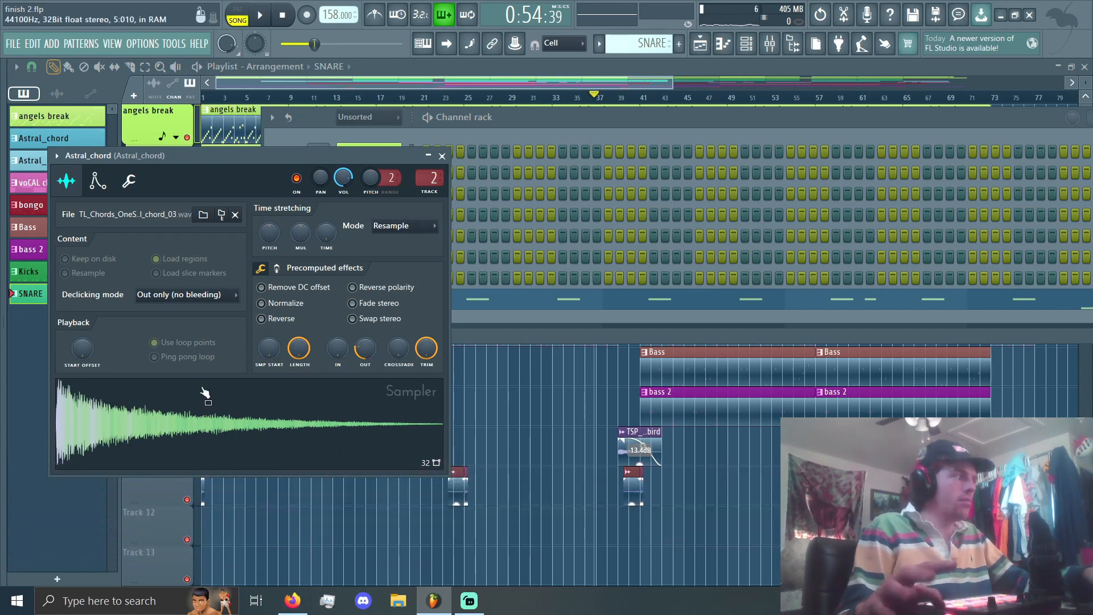
Step: Solo the Astral_chord track in the mixer, mute the Bass track and return to the playlist
left_click(770, 46)
right_click(389, 119)
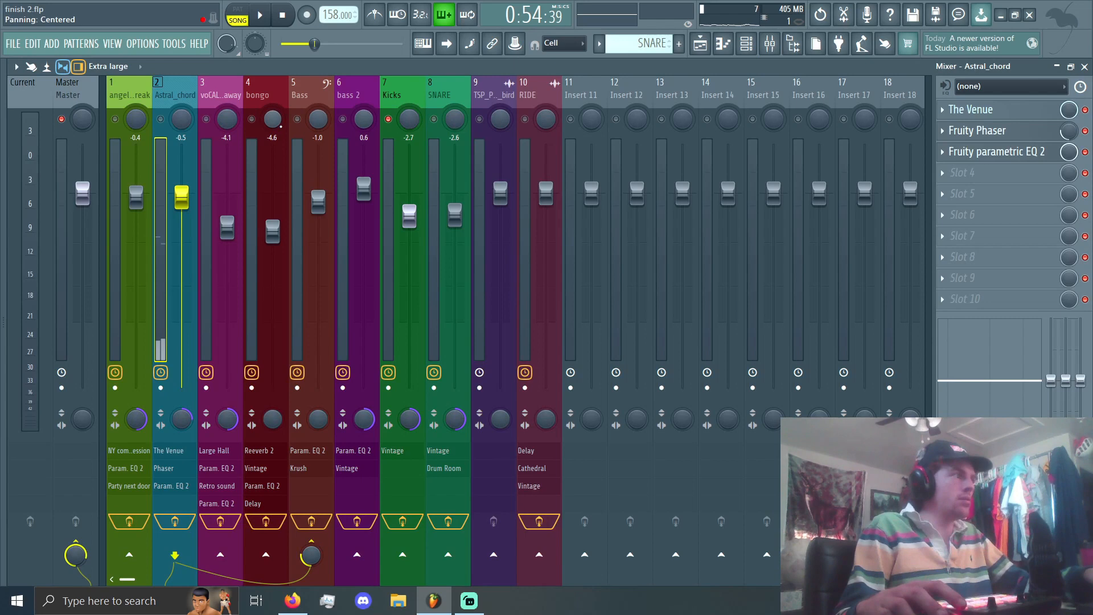
right_click(161, 120)
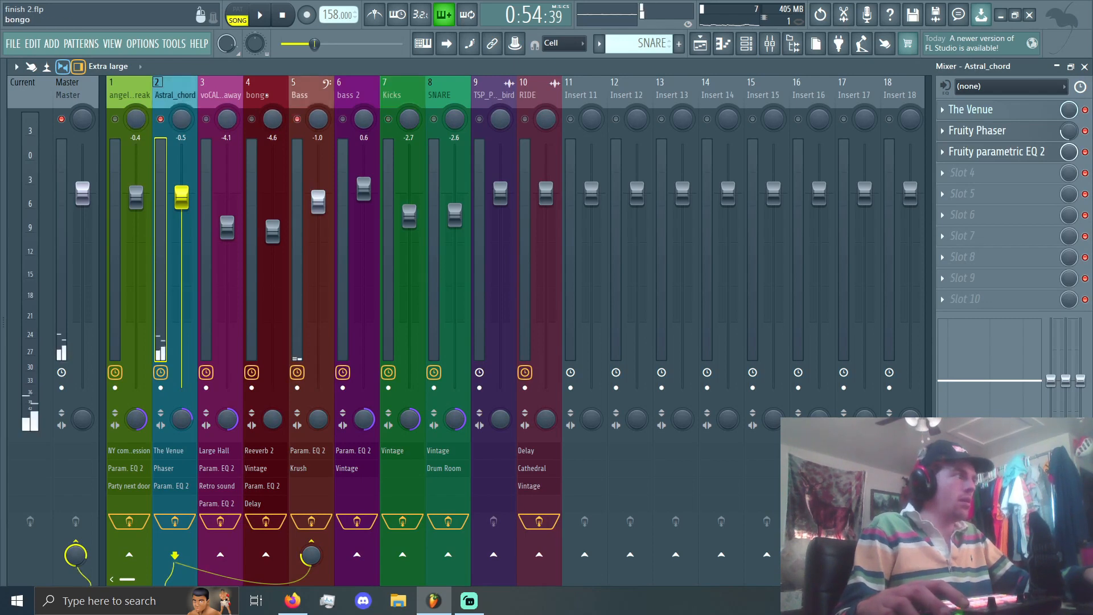
left_click(297, 119)
left_click(700, 45)
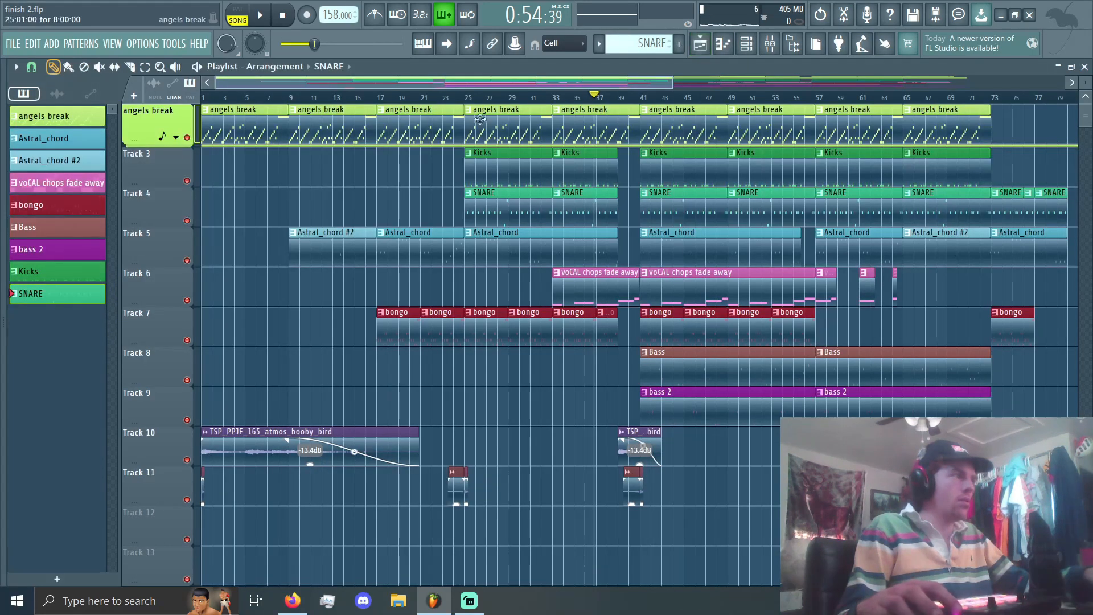
Step: Select the Astral_chord pattern and display its notes in the piano roll with playback in pattern mode
left_click(772, 44)
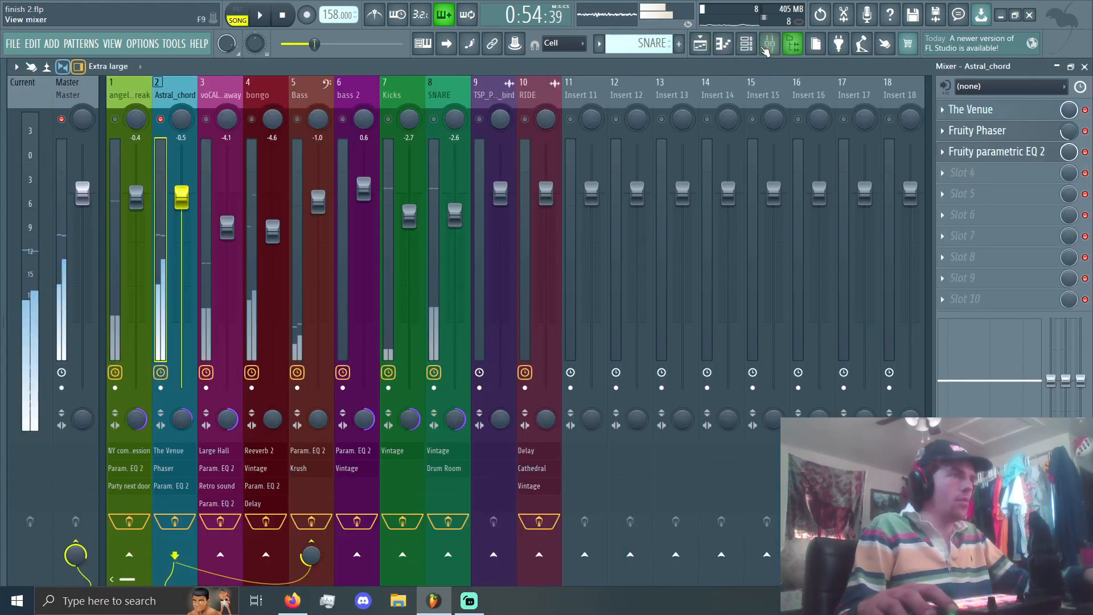
left_click(723, 44)
scroll(635, 51, "down", 4)
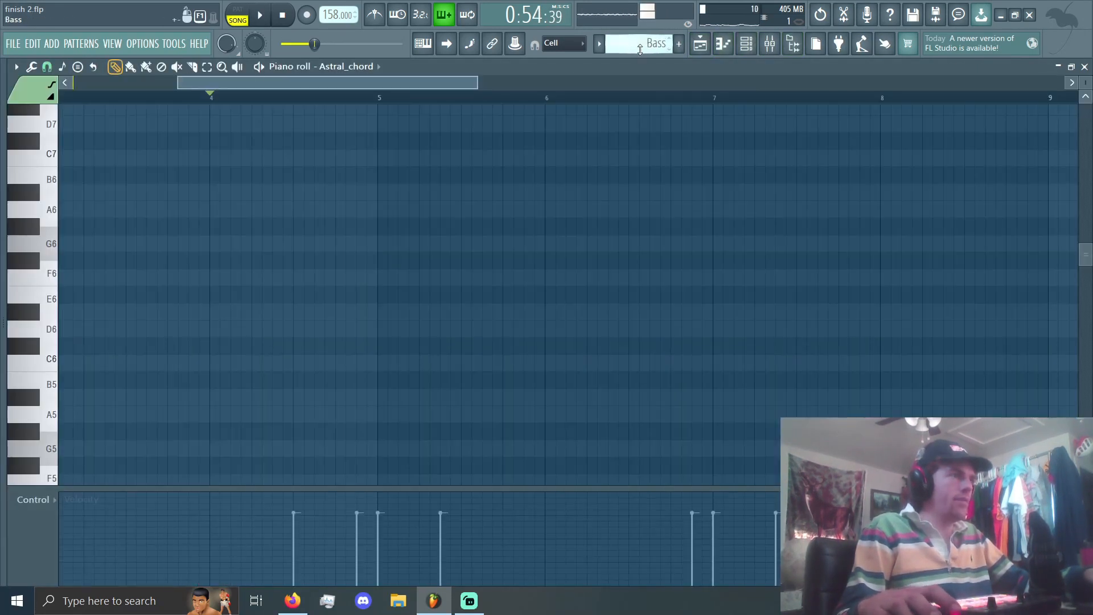
scroll(638, 51, "down", 1)
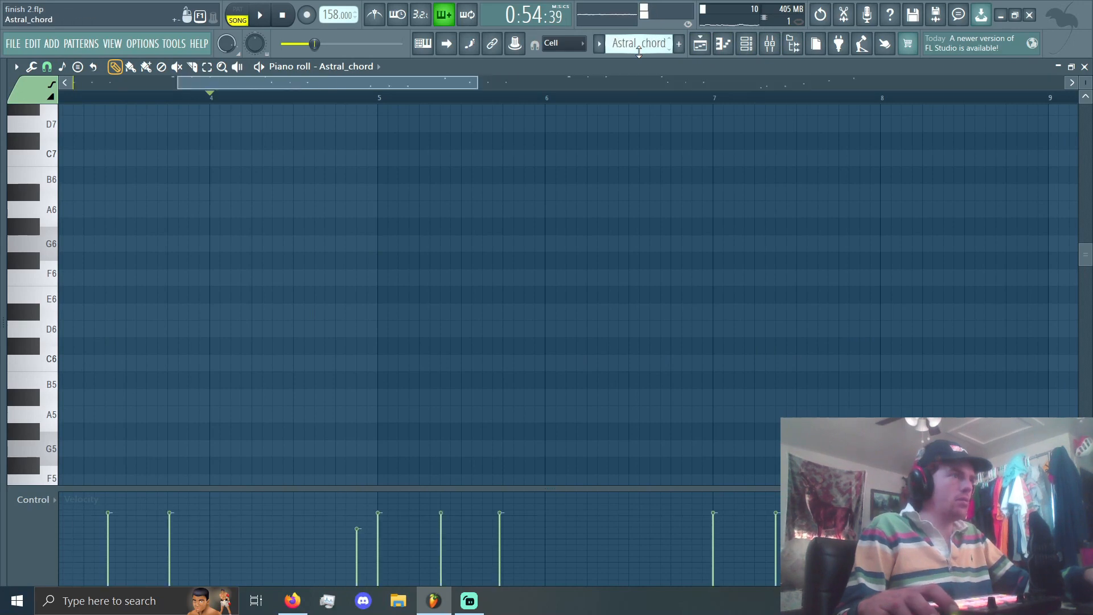
left_click(747, 46)
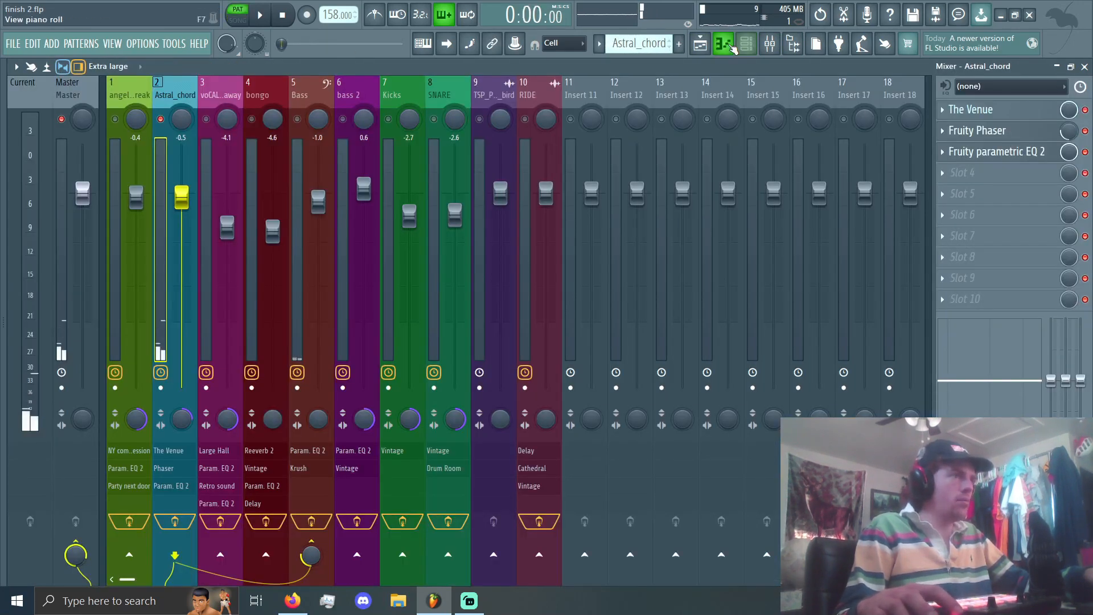
left_click(731, 46)
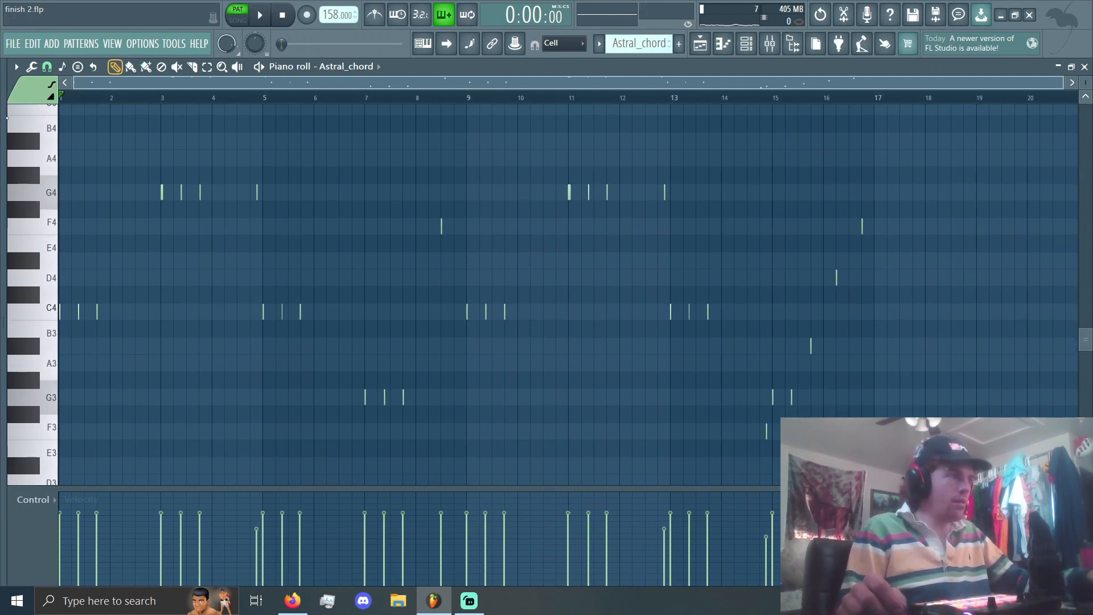
Step: Play the start of the Astral_chord pattern, and return to the playlist with Astral_chord #2 selected
key("space")
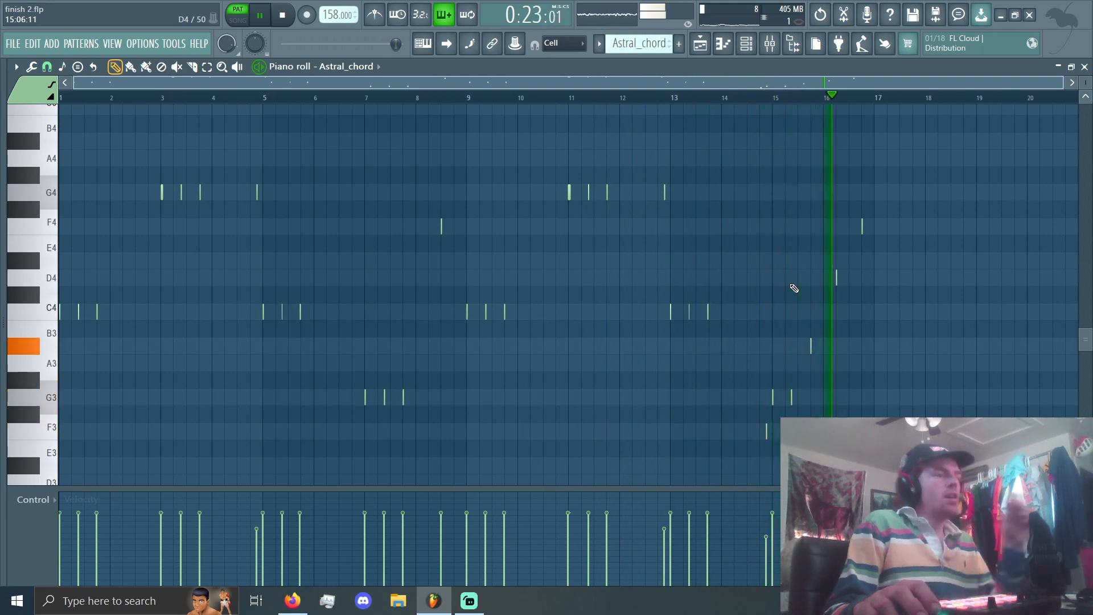
left_click(701, 44)
key("space")
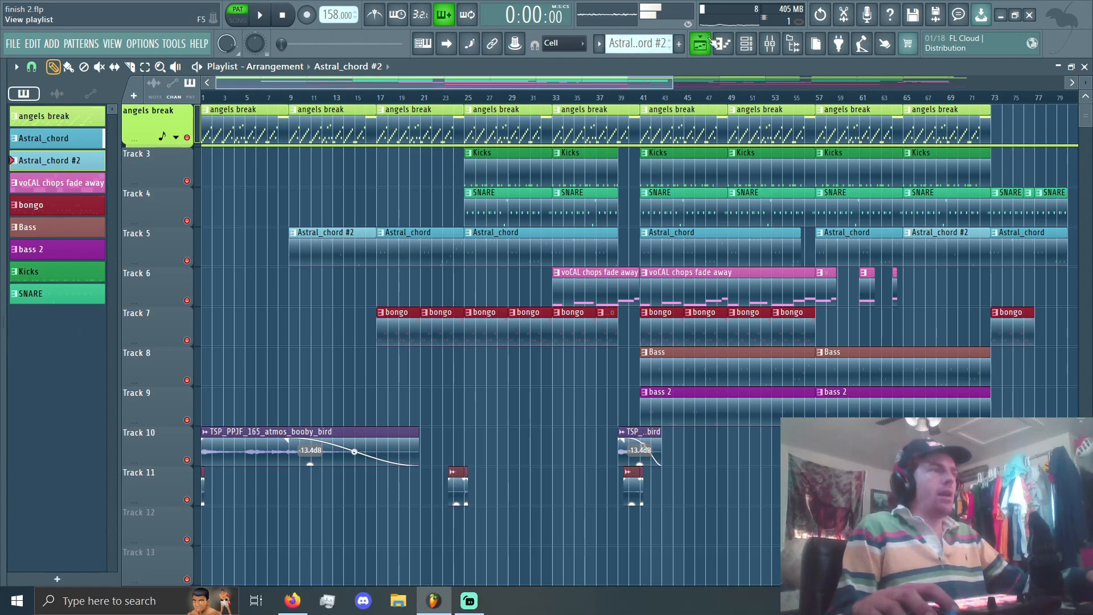
Step: Open the Astral_chord #2 pattern in the piano roll and play its sparser chord notes
left_click(723, 45)
scroll(390, 293, "down", 3)
scroll(319, 315, "up", 3)
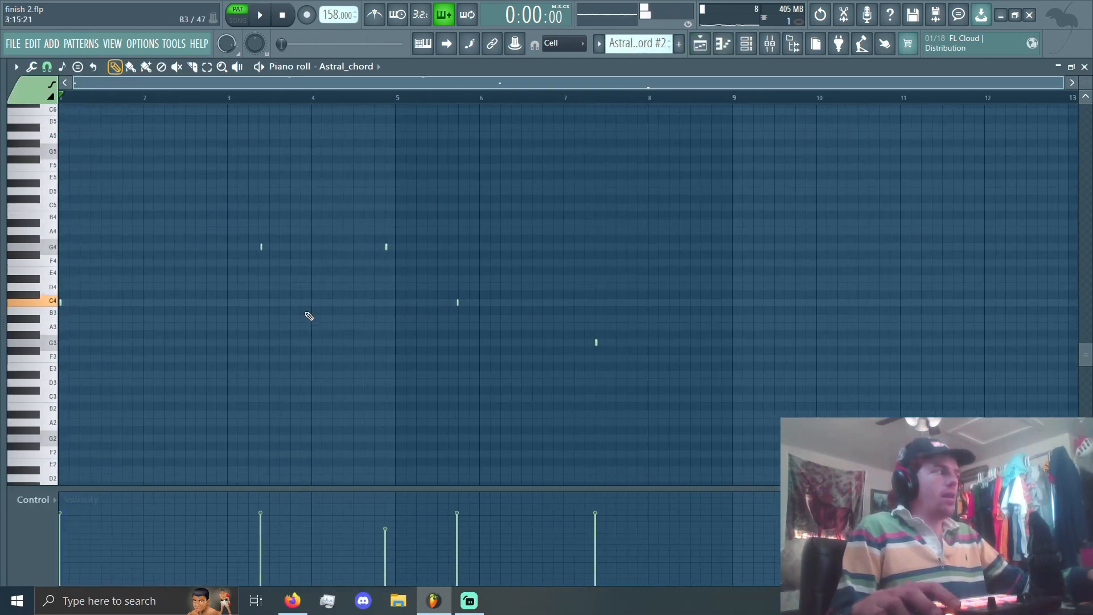
key("space")
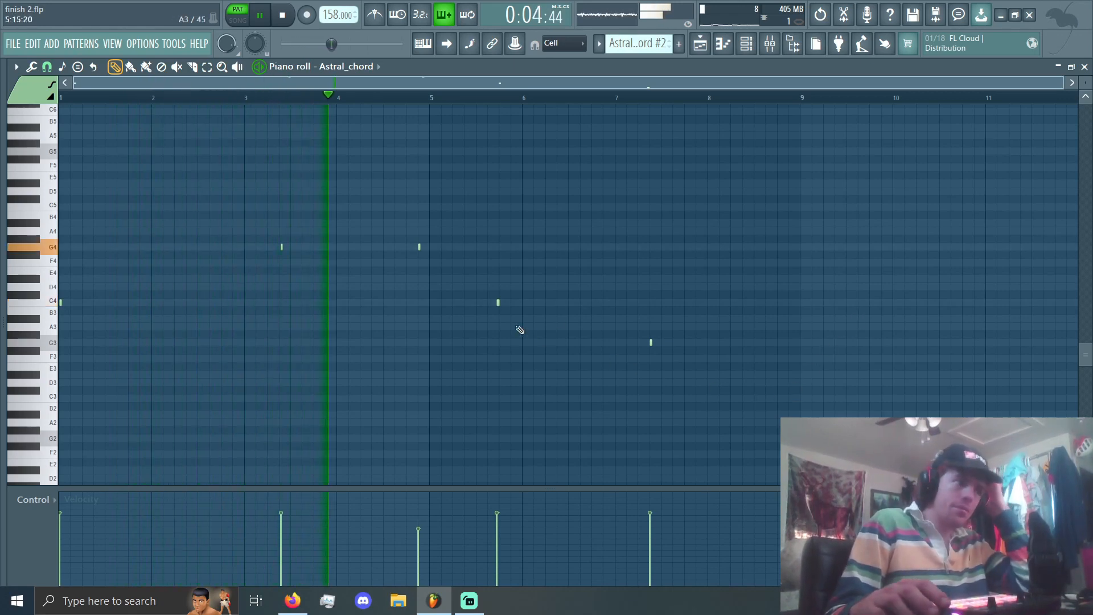
Step: Stop the Astral_chord #2 playback and open the Astral_chord channel's sampler window from the channel rack
left_click(711, 45)
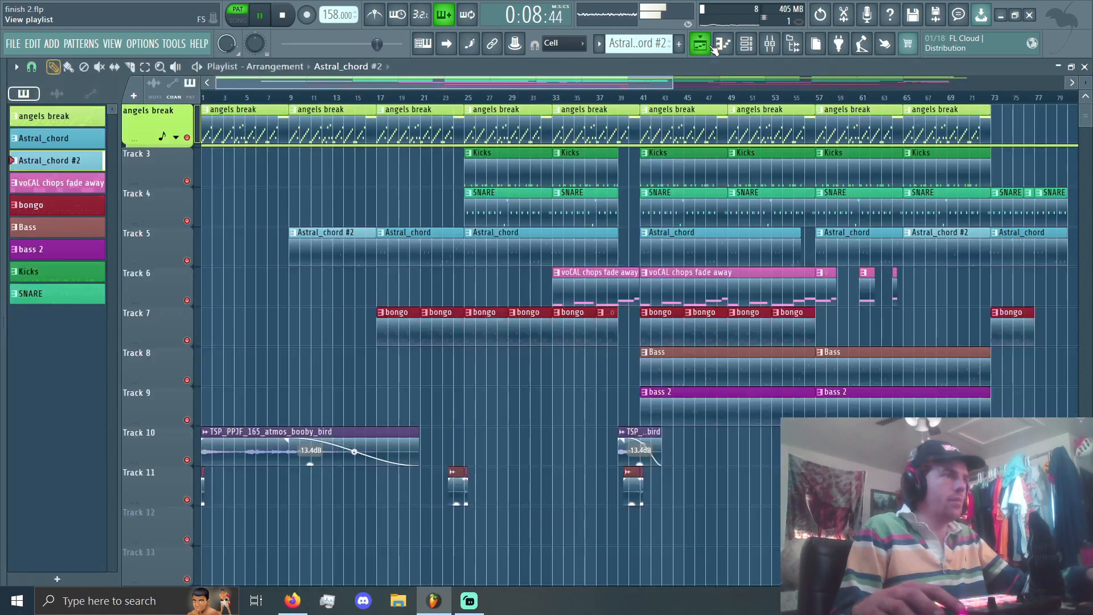
left_click(710, 49)
key("space")
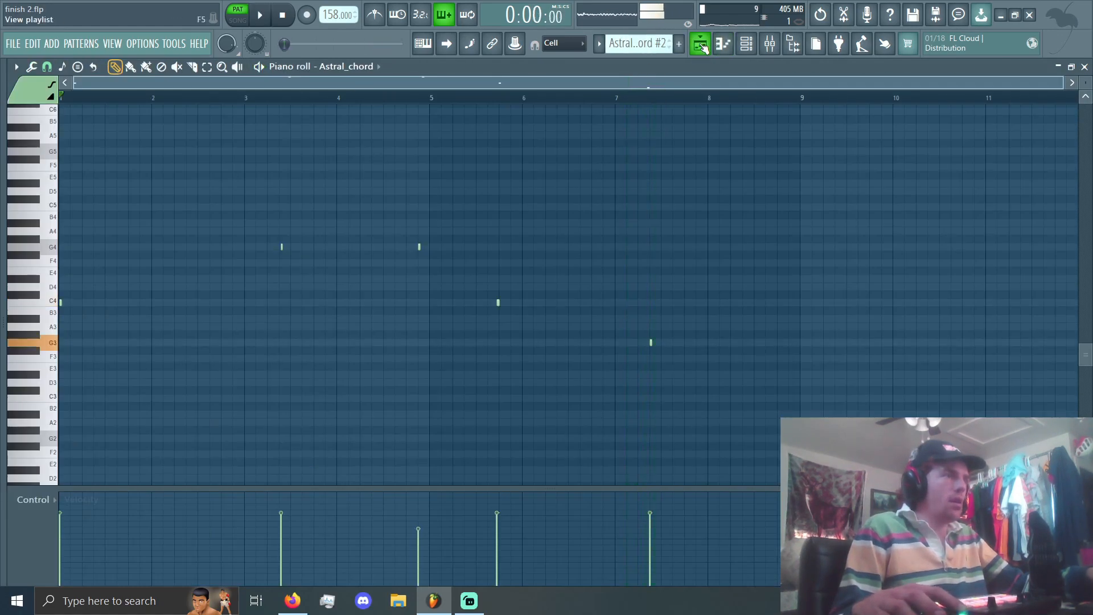
left_click(705, 47)
left_click(743, 49)
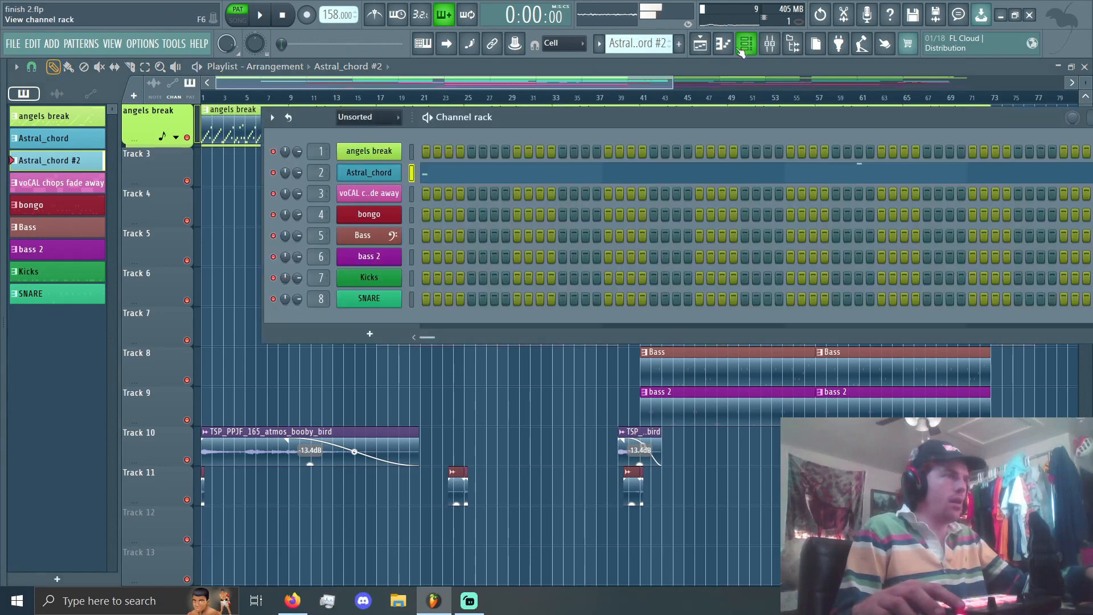
left_click(387, 179)
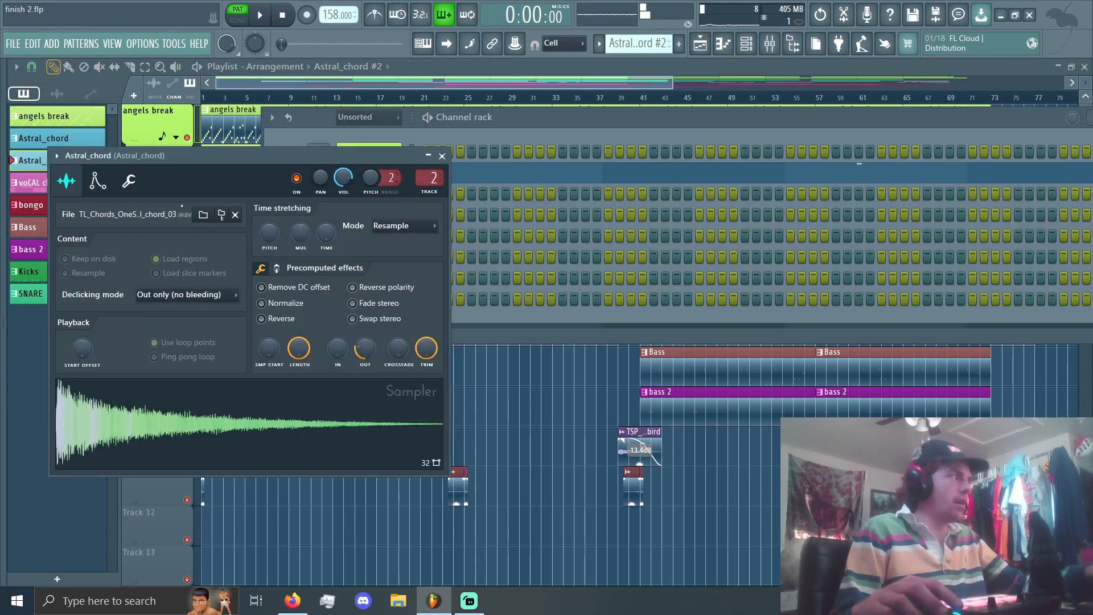
left_click_drag(273, 155, 565, 124)
Step: Review the Astral_chord sampler's miscellaneous functions, volume envelope and sample settings, and close its window
left_click(420, 149)
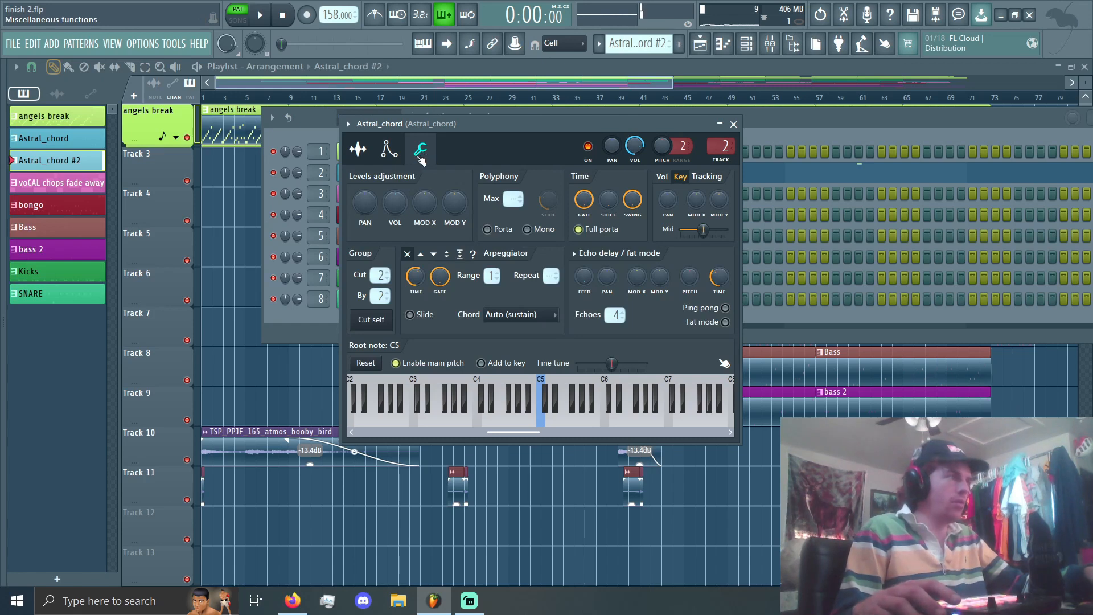
left_click(389, 150)
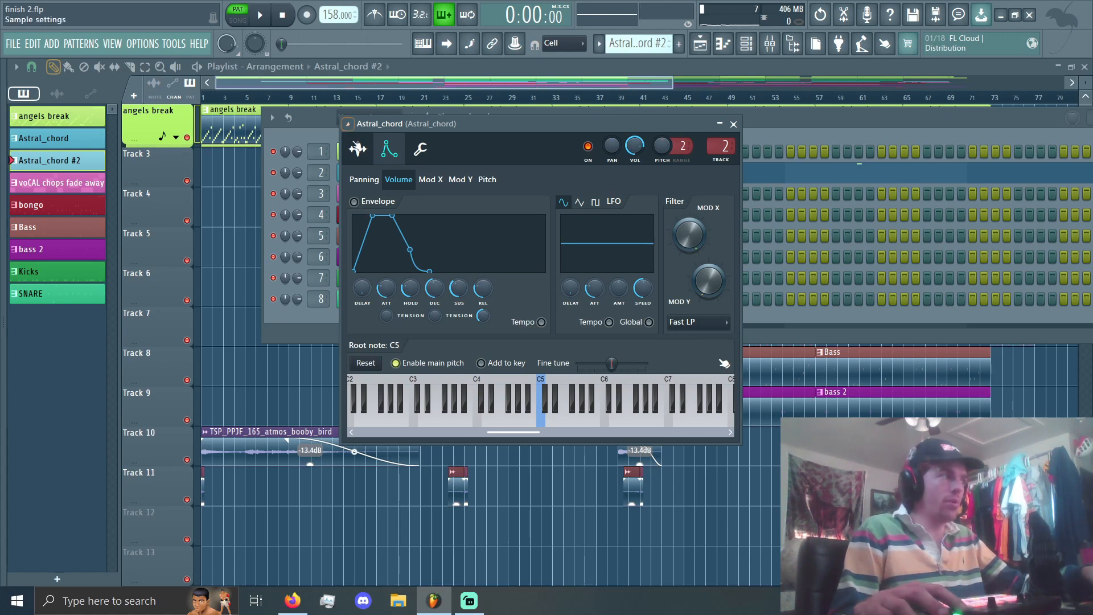
left_click(358, 149)
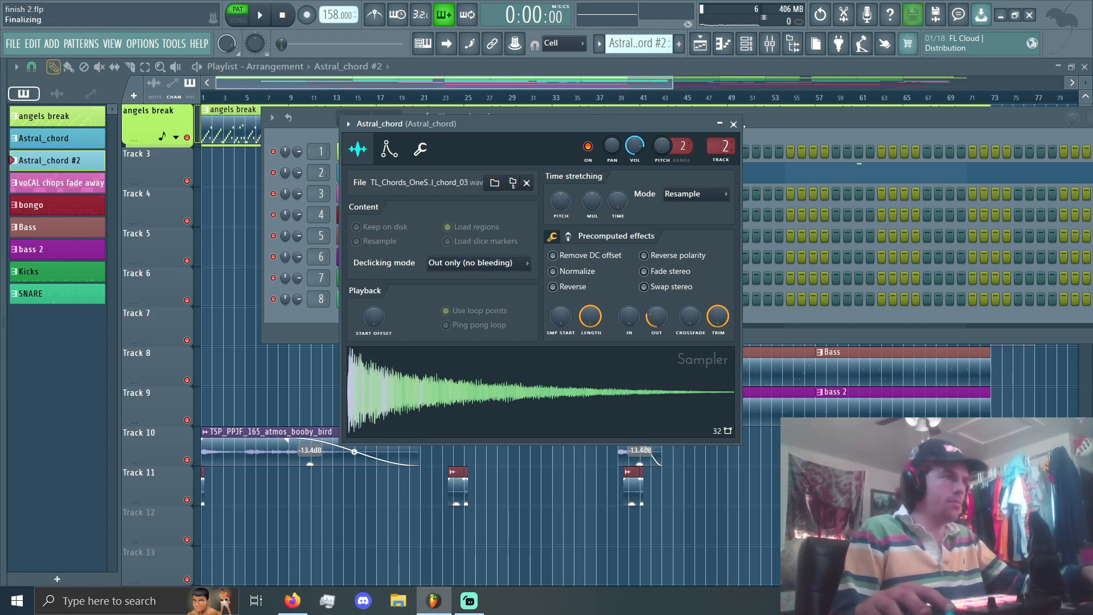
left_click(734, 124)
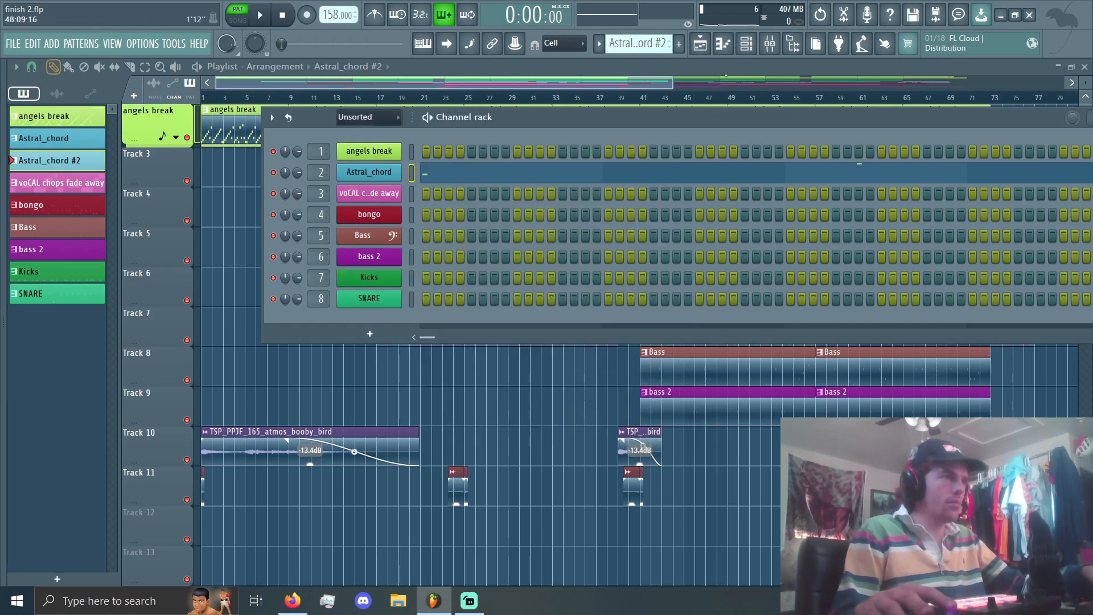
Step: Hide the channel rack and select the voCAL chops fade away pattern from its Track 6 clip in the playlist
left_click(700, 44)
key("F6")
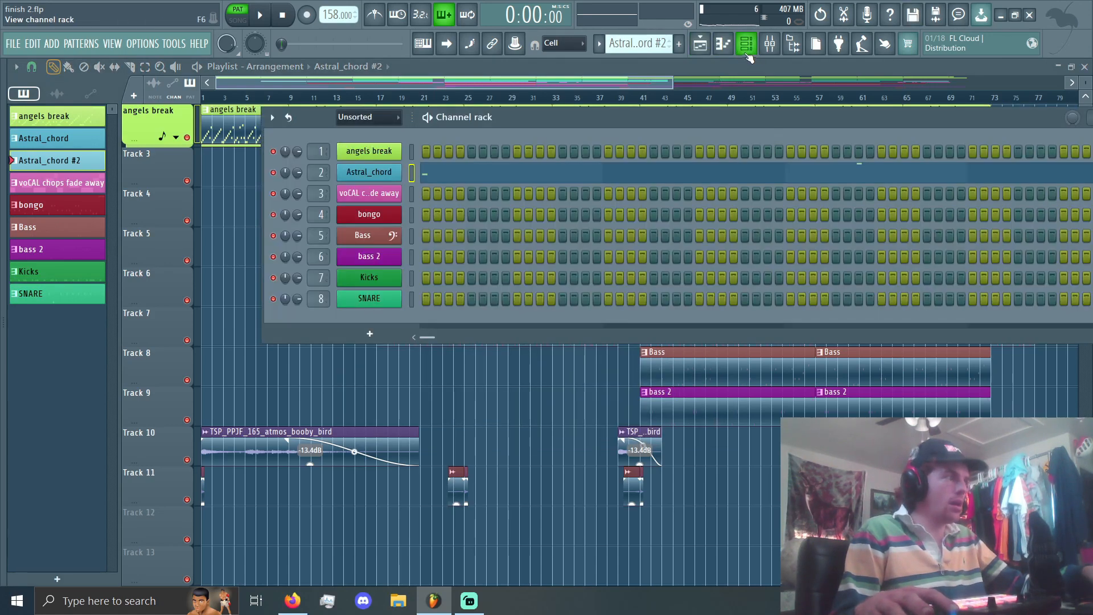
left_click(749, 57)
scroll(496, 364, "down", 2)
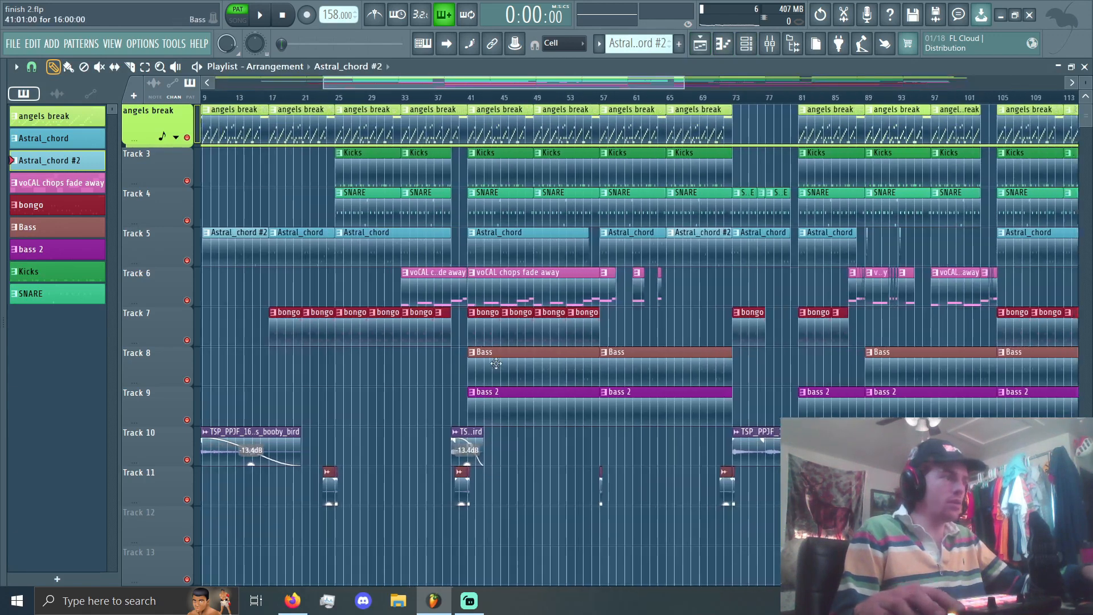
scroll(496, 363, "up", 6)
left_click(521, 287)
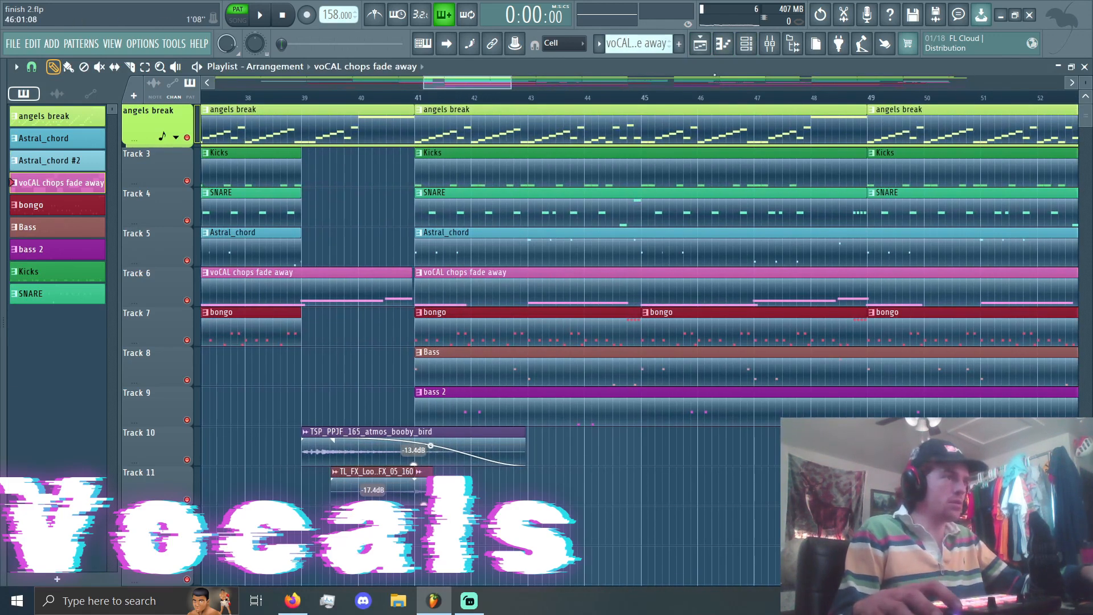
Step: Start playing the voCAL chops fade away pattern, solo its mixer track and return to the playlist
left_click(746, 44)
left_click(369, 194)
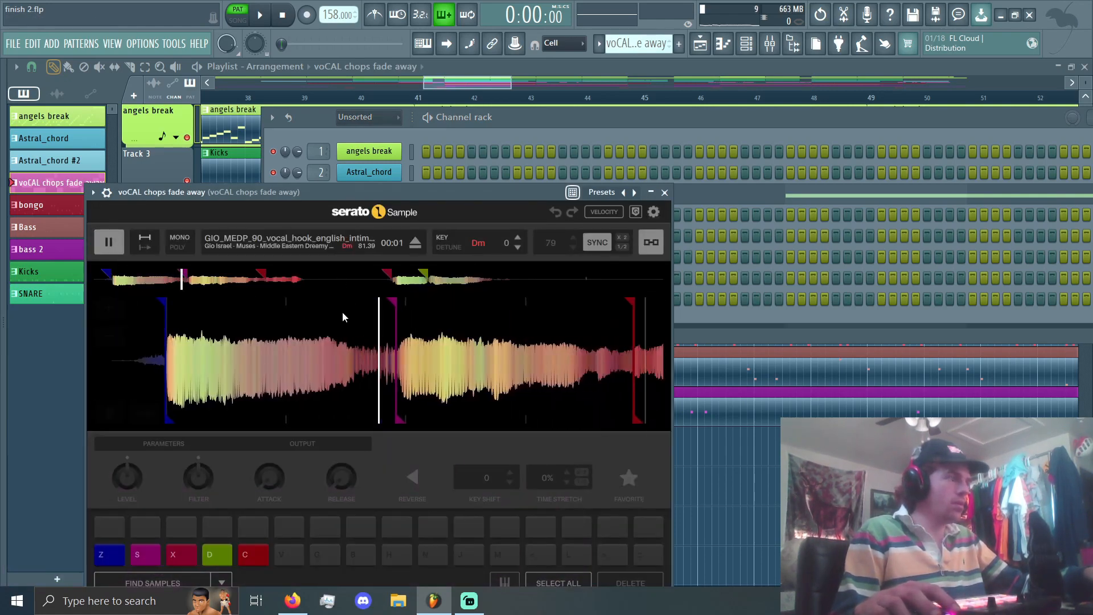
key("space")
left_click(770, 44)
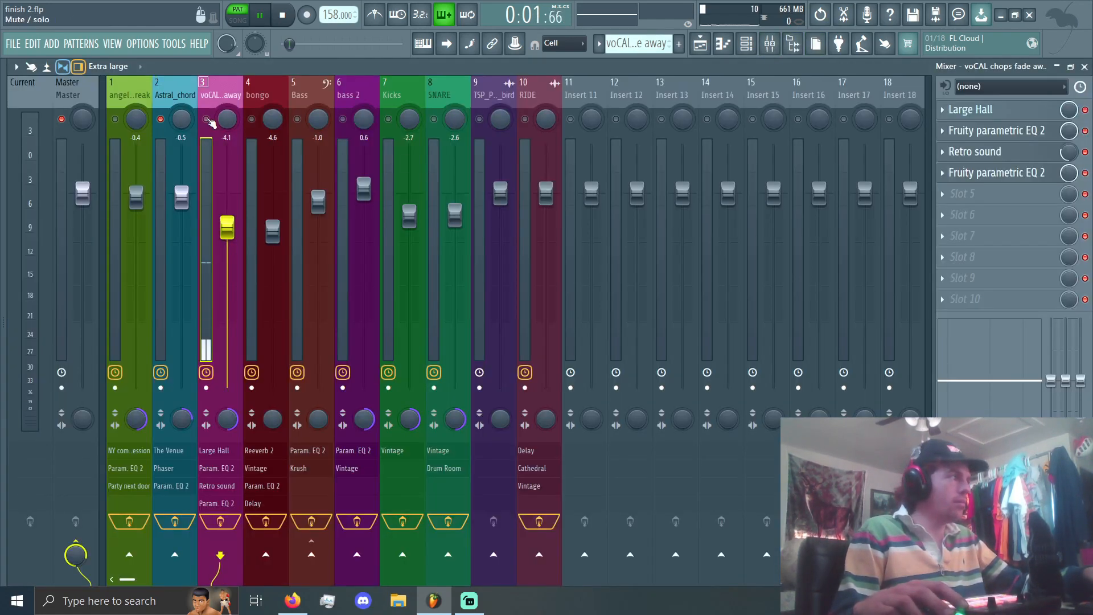
left_click(700, 44)
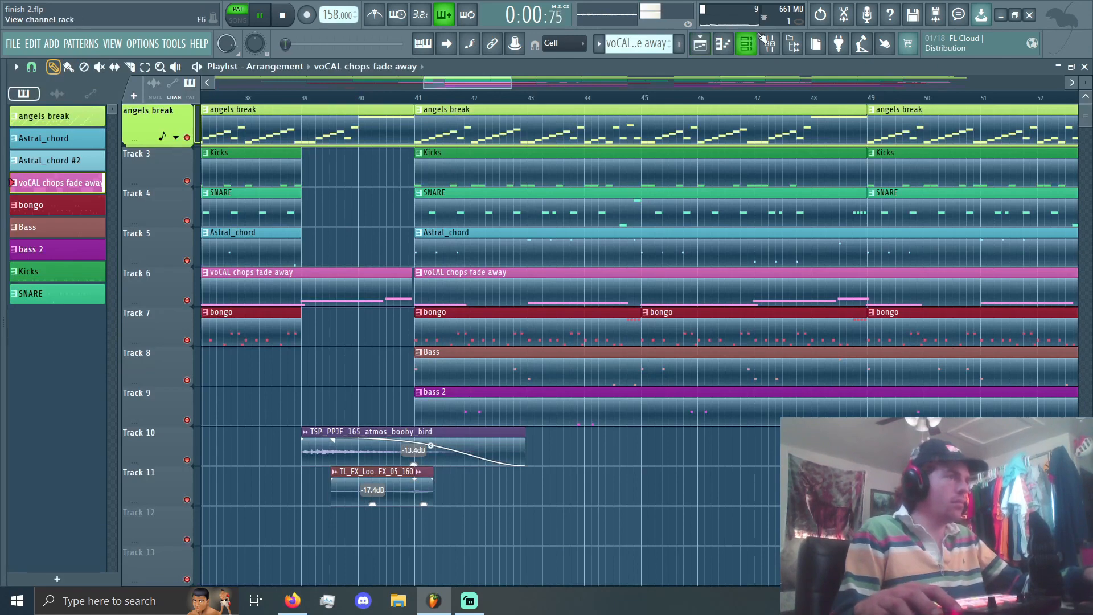
Step: Open the voCAL chops fade away channel in Serato Sample, preview the source vocal and close the plugin
left_click(758, 38)
left_click(369, 194)
key("space")
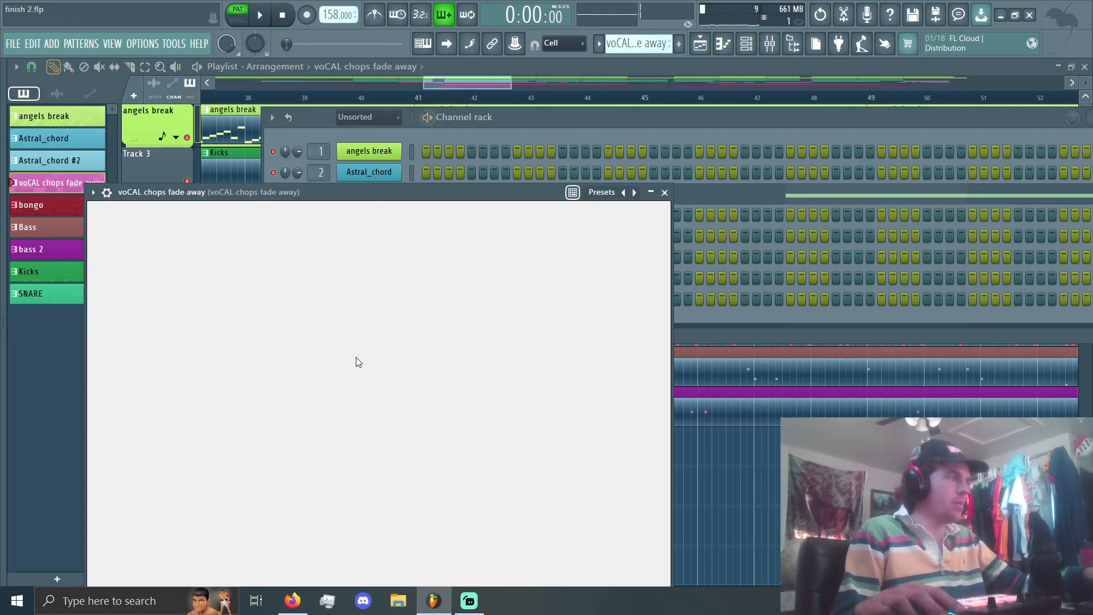
scroll(302, 374, "down", 5)
scroll(410, 349, "up", 5)
left_click(109, 242)
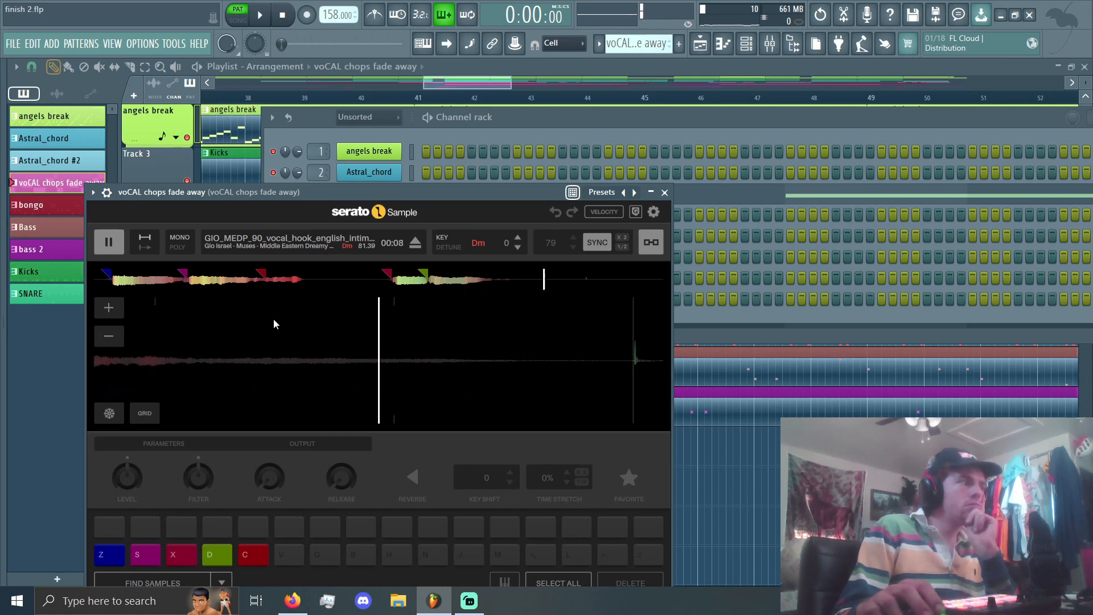
left_click(109, 246)
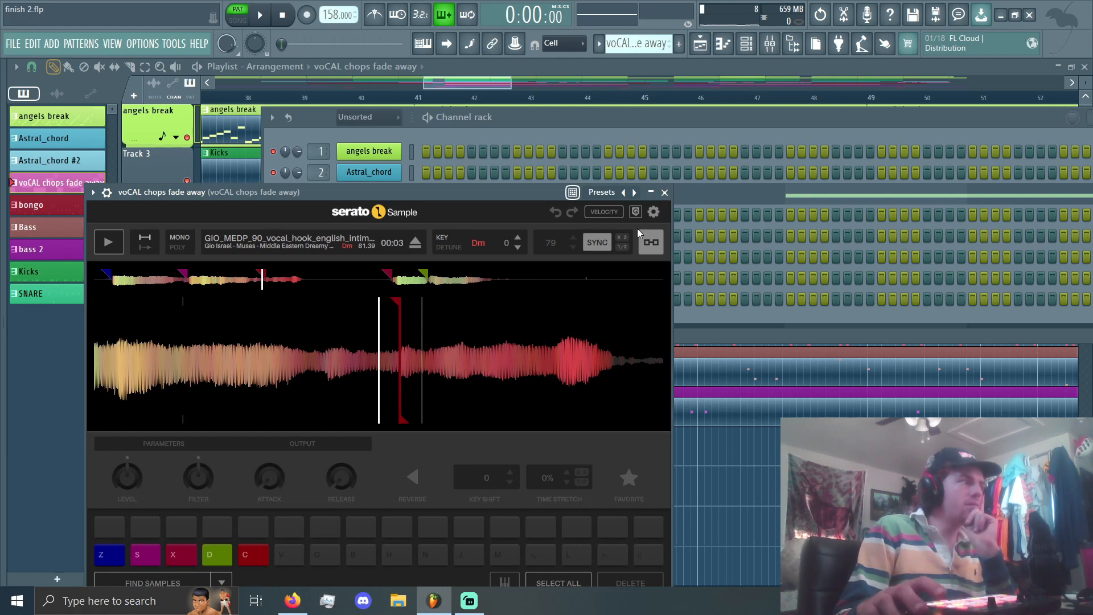
left_click(666, 193)
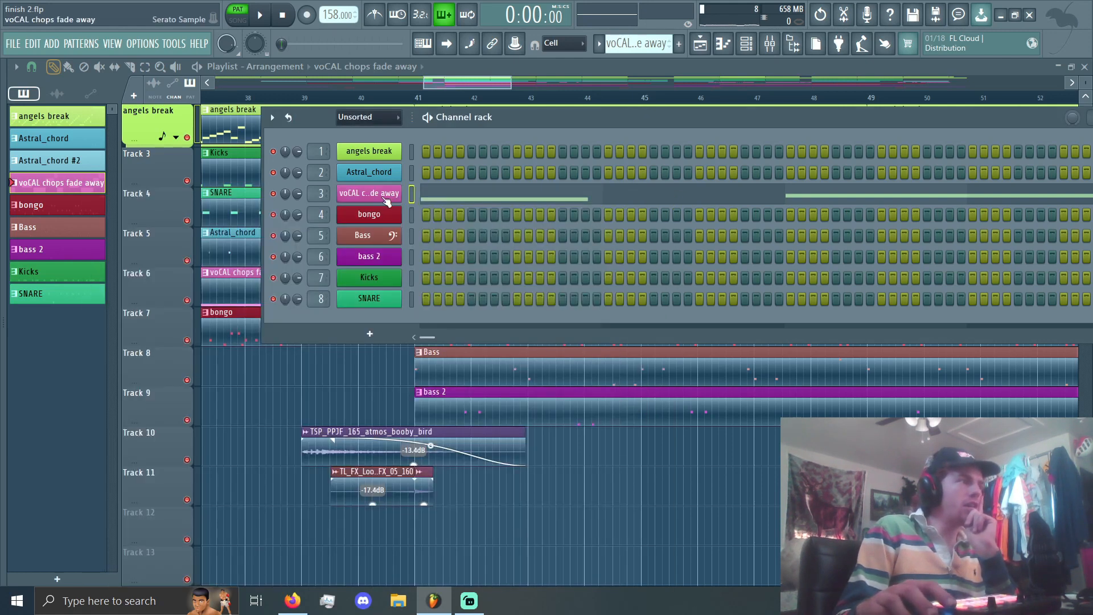
Step: Open the voCAL chops fade away pattern in the piano roll, display all its notes and play it
scroll(636, 50, "up", 1)
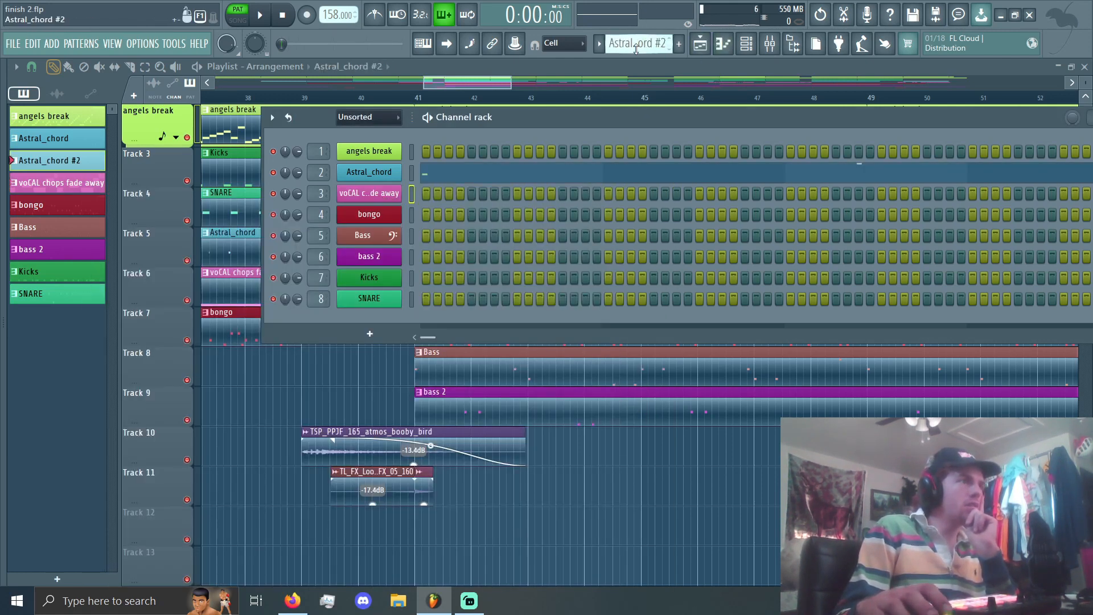
scroll(636, 50, "down", 1)
left_click(727, 46)
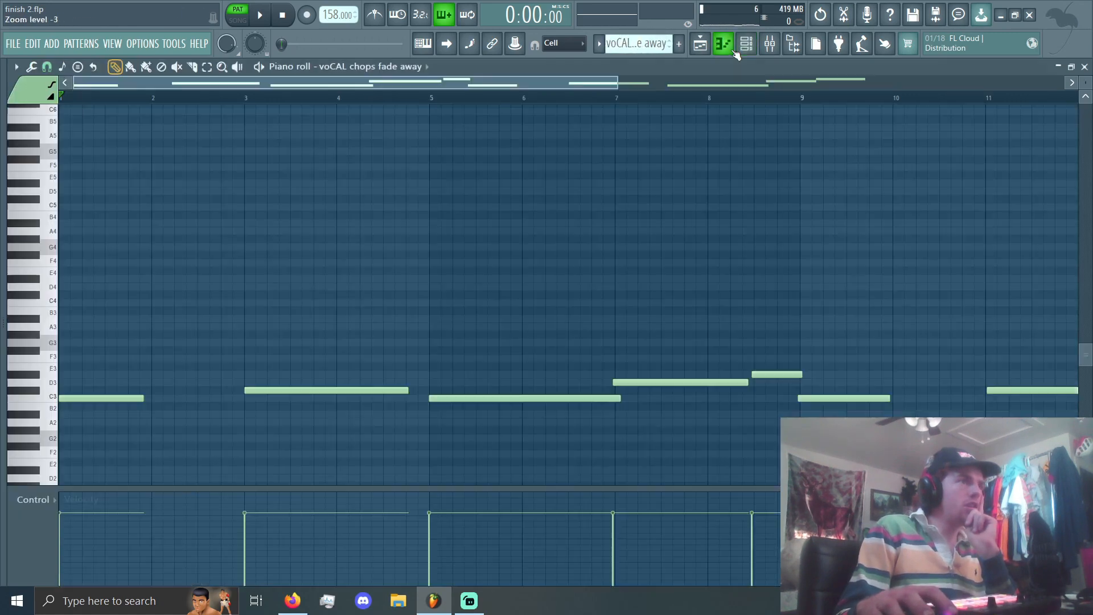
scroll(231, 276, "down", 1)
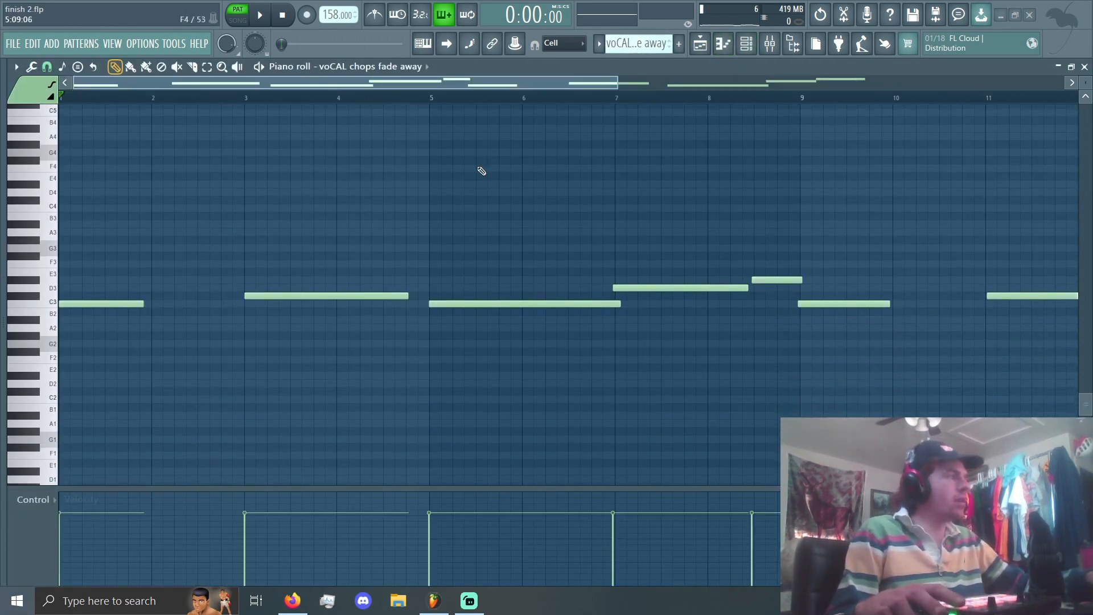
scroll(98, 171, "down", 3)
key("space")
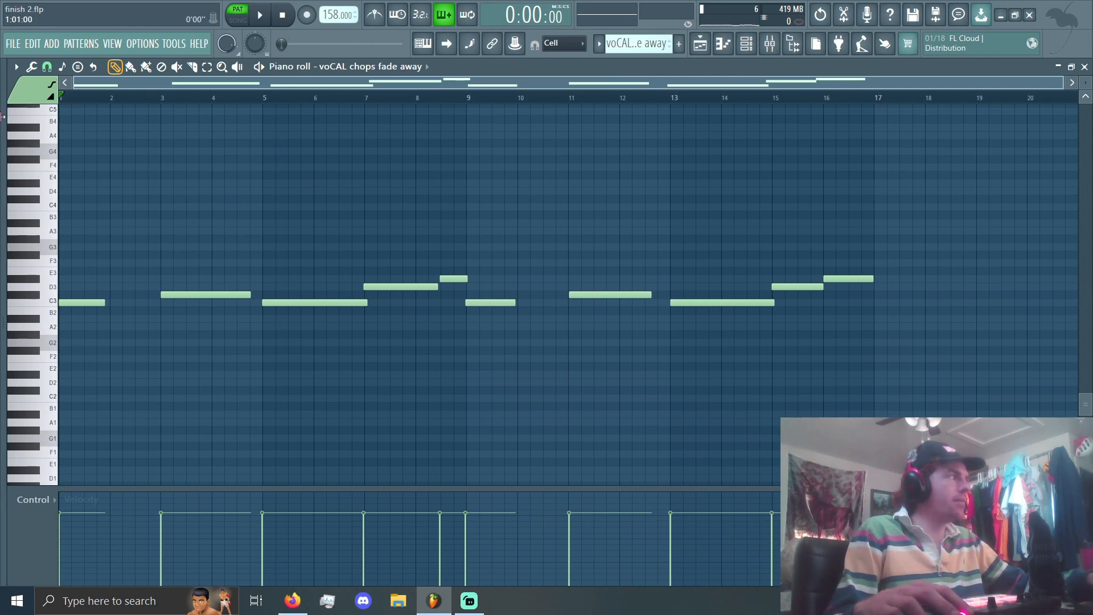
scroll(83, 274, "up", 4)
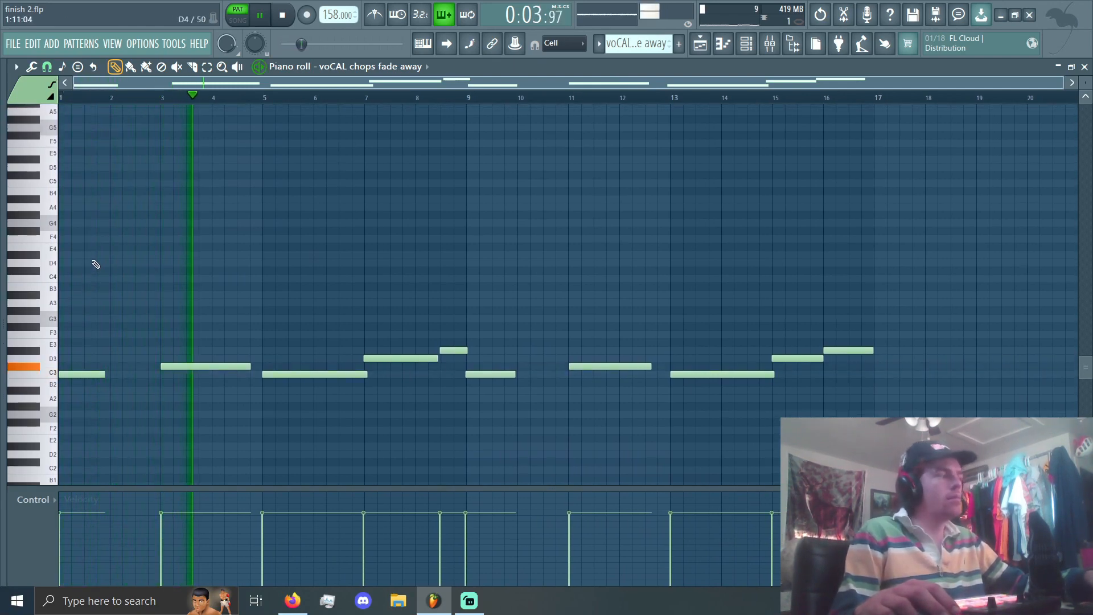
Step: Turn on the metronome and play the arrangement from bar 41 in song mode
left_click(375, 16)
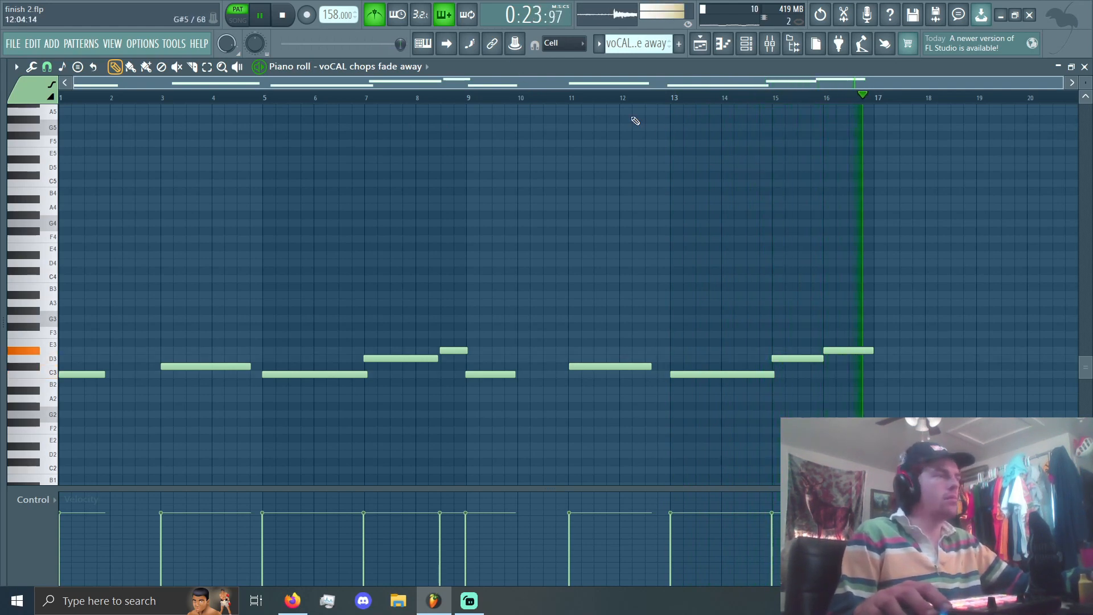
left_click(704, 47)
left_click(768, 47)
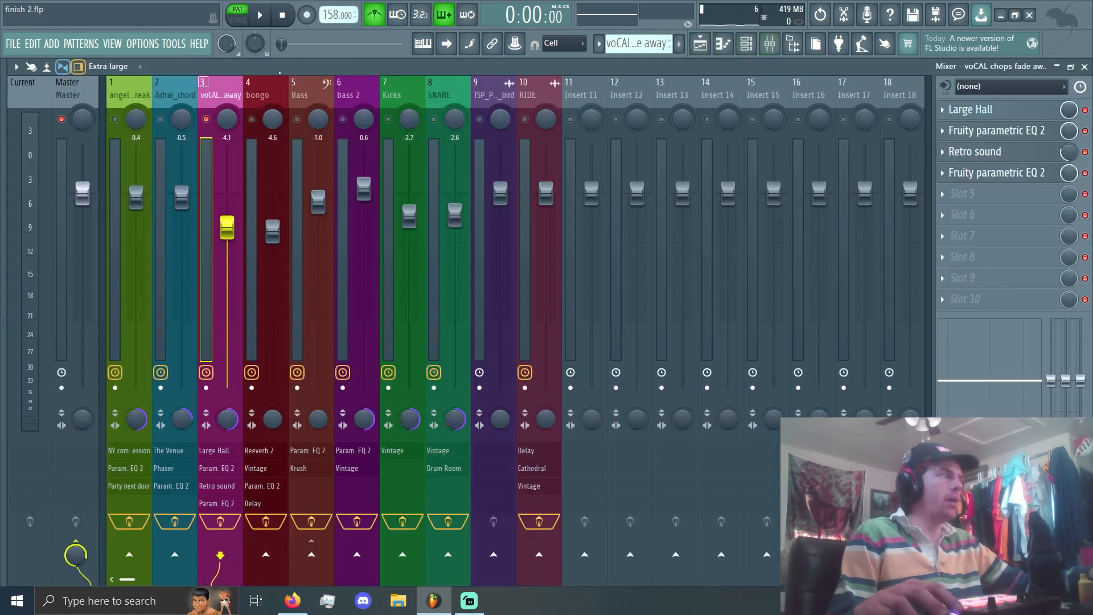
left_click(701, 45)
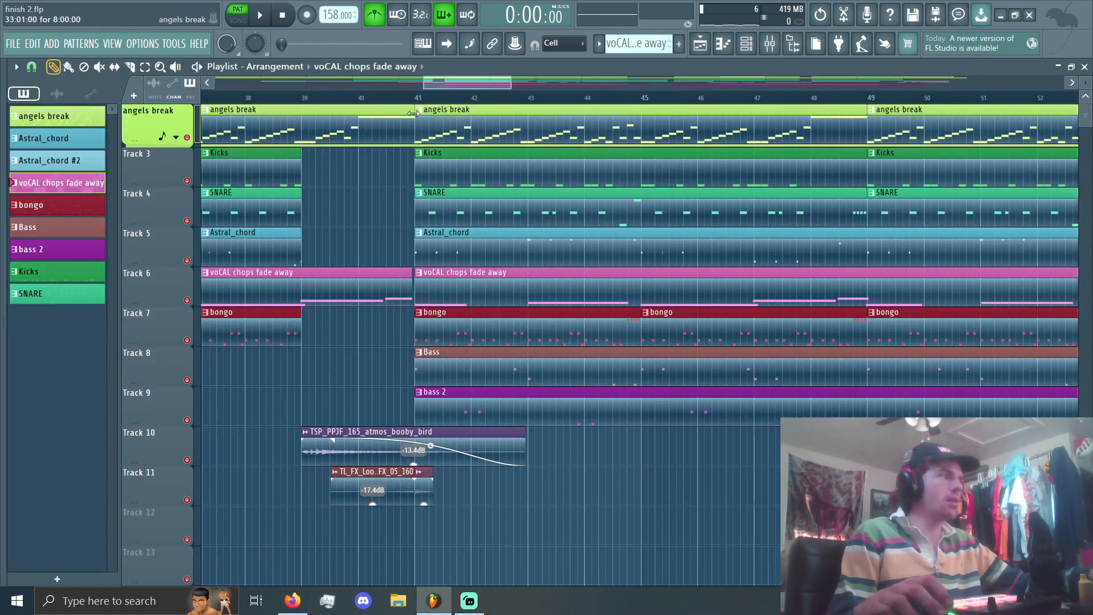
left_click(418, 99)
key("space")
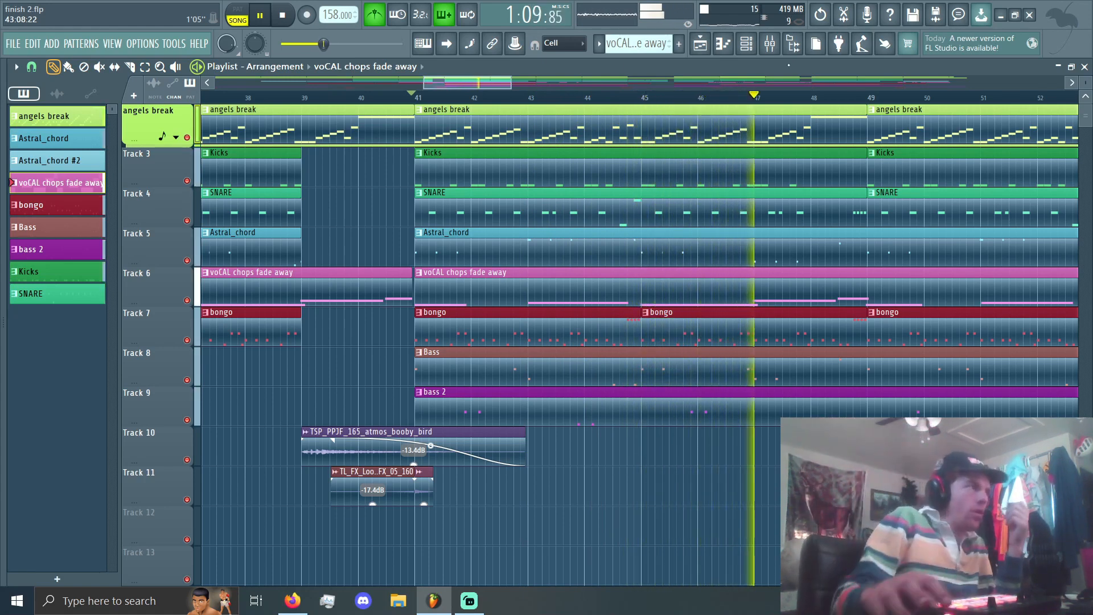
left_click(282, 15)
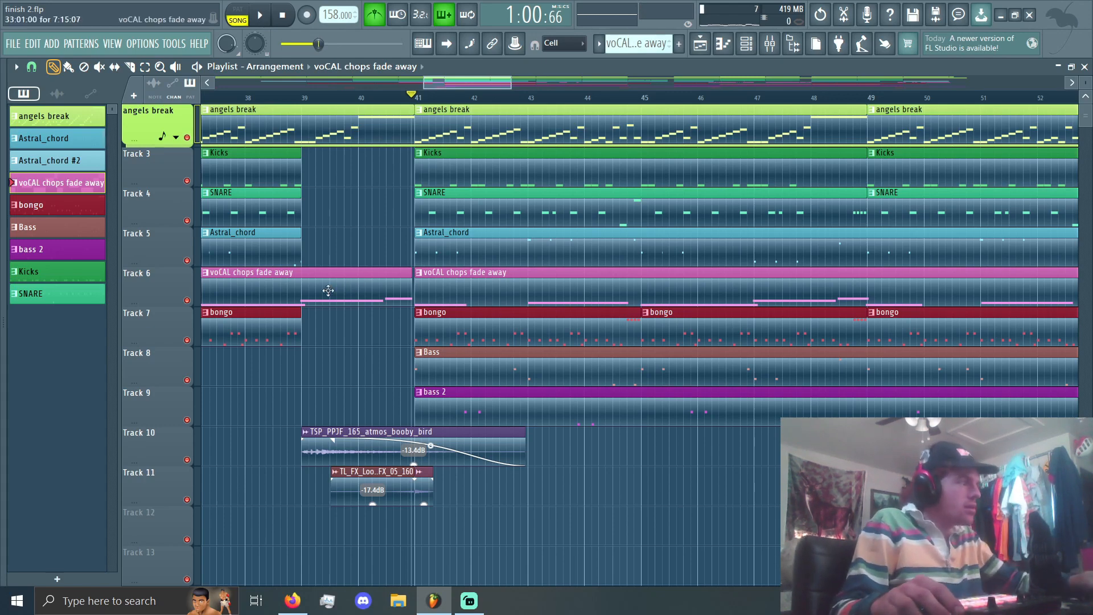
Step: Replay the arrangement from bar 41 with the vocal chops, and turn off the metronome
scroll(327, 286, "down", 4)
scroll(307, 277, "up", 3)
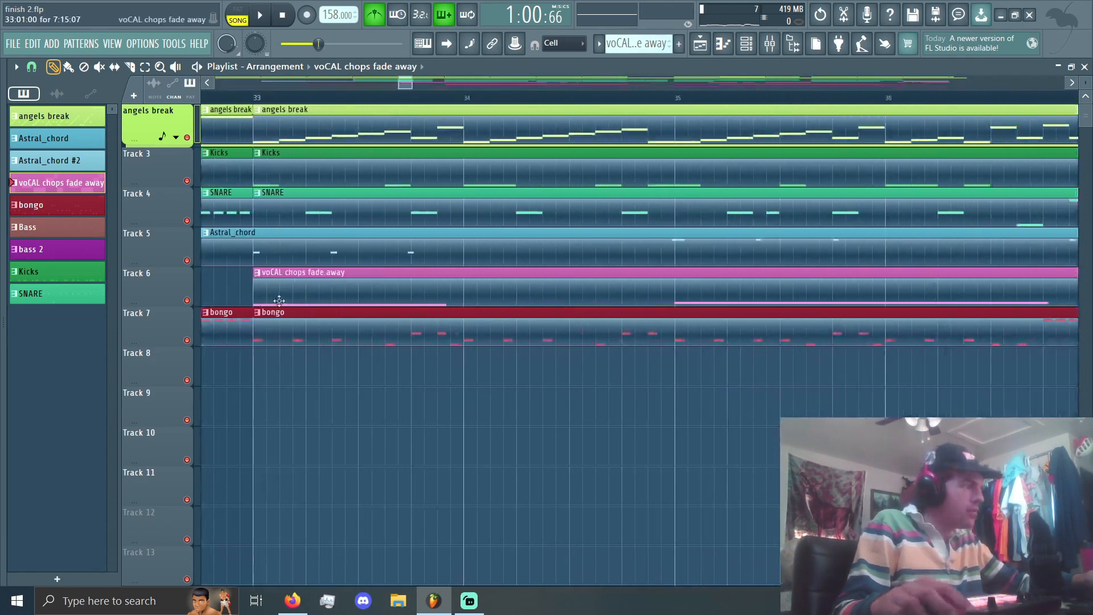
scroll(278, 300, "down", 4)
key("space")
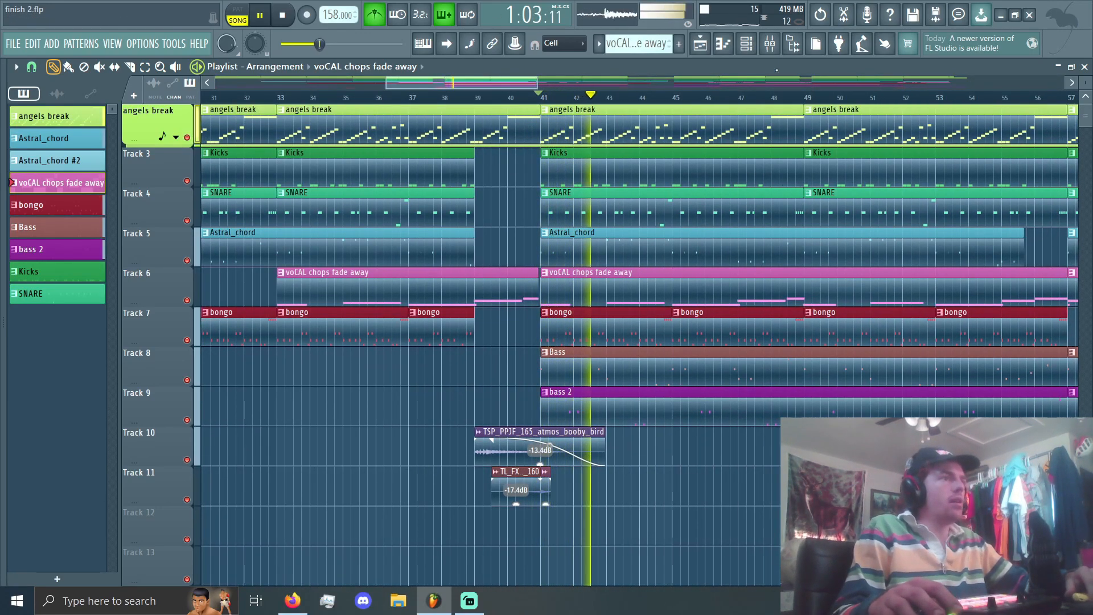
left_click(770, 43)
left_click(700, 44)
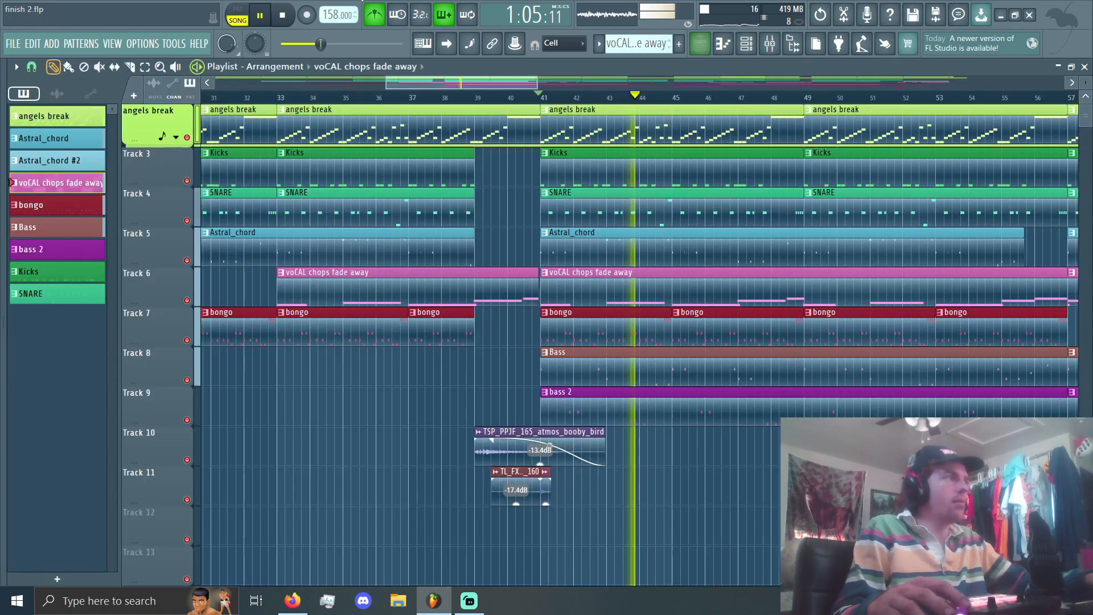
key("space")
left_click(375, 16)
Step: Solo the bongo clips' Track 7 in the playlist and solo the bongo track in the mixer
scroll(178, 361, "up", 2)
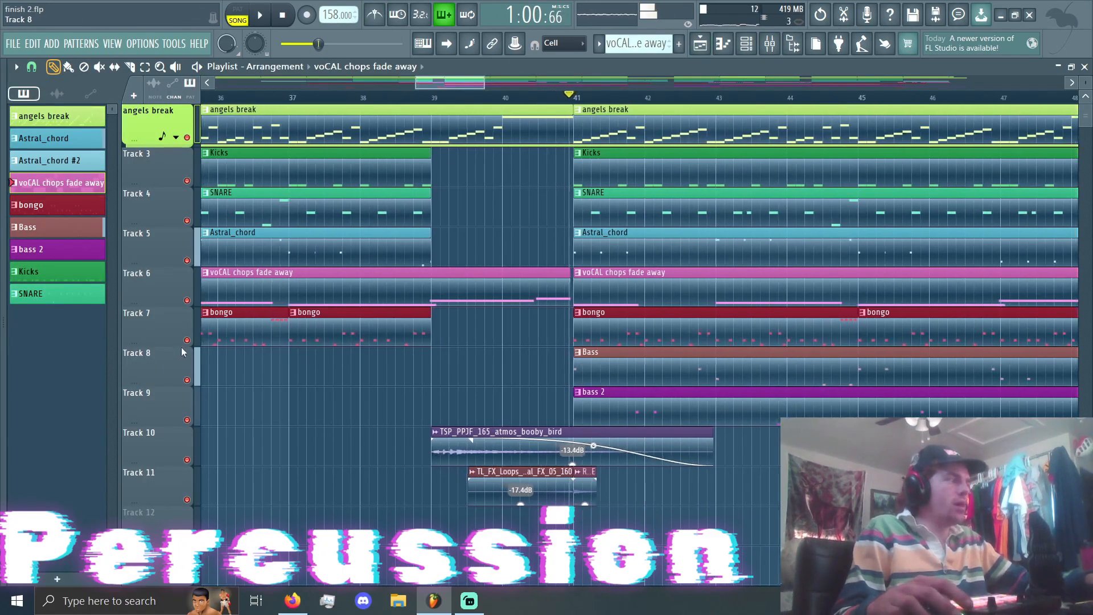
right_click(187, 340)
scroll(602, 313, "up", 5)
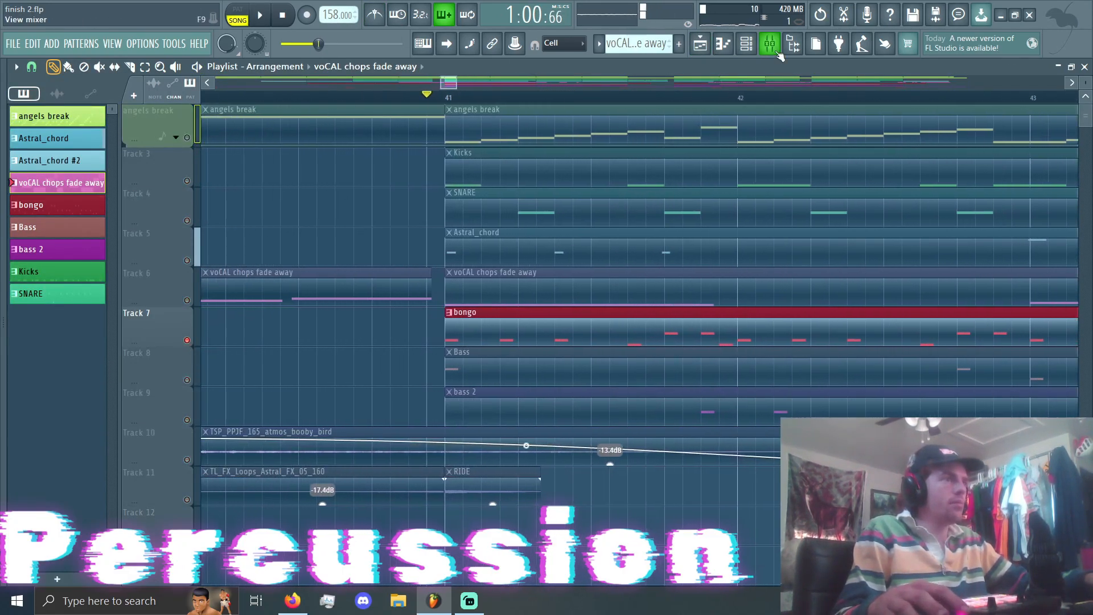
left_click(770, 44)
right_click(249, 124)
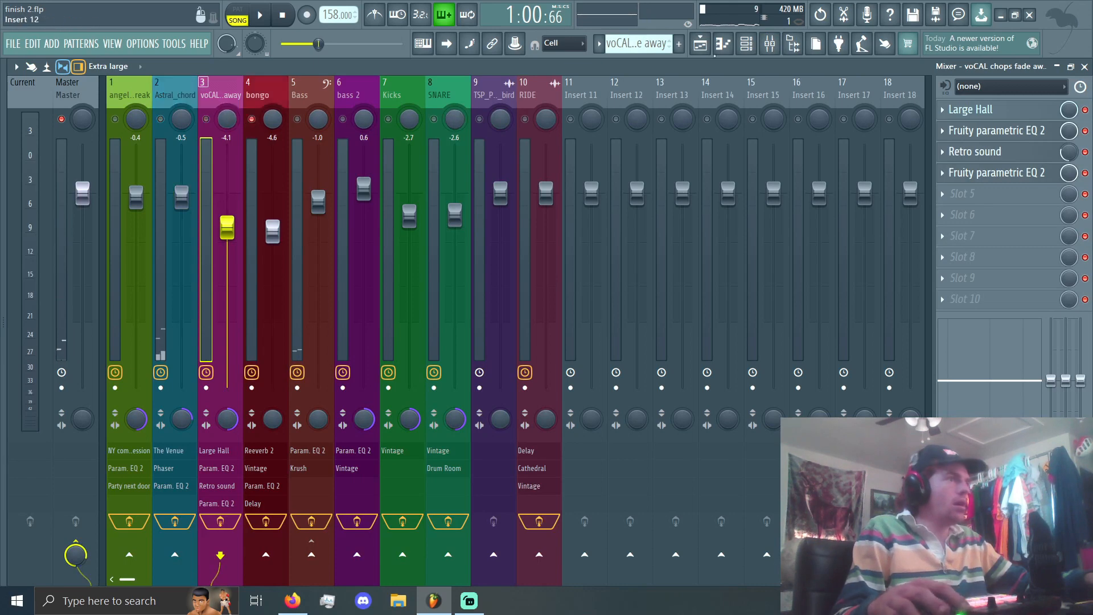
Step: Open the bongo channel's sampler settings from the channel rack and audition its percussion sample
left_click(745, 45)
left_click(378, 219)
left_click(354, 467)
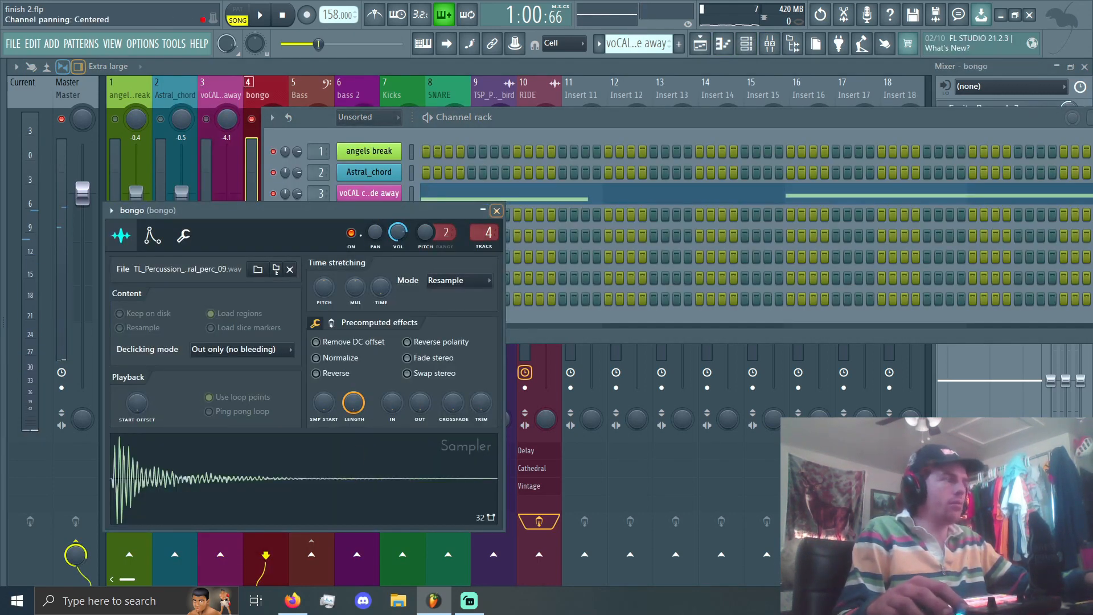
Step: Check the bongo channel's miscellaneous functions, close its settings, and bring up the channel rack
left_click(184, 236)
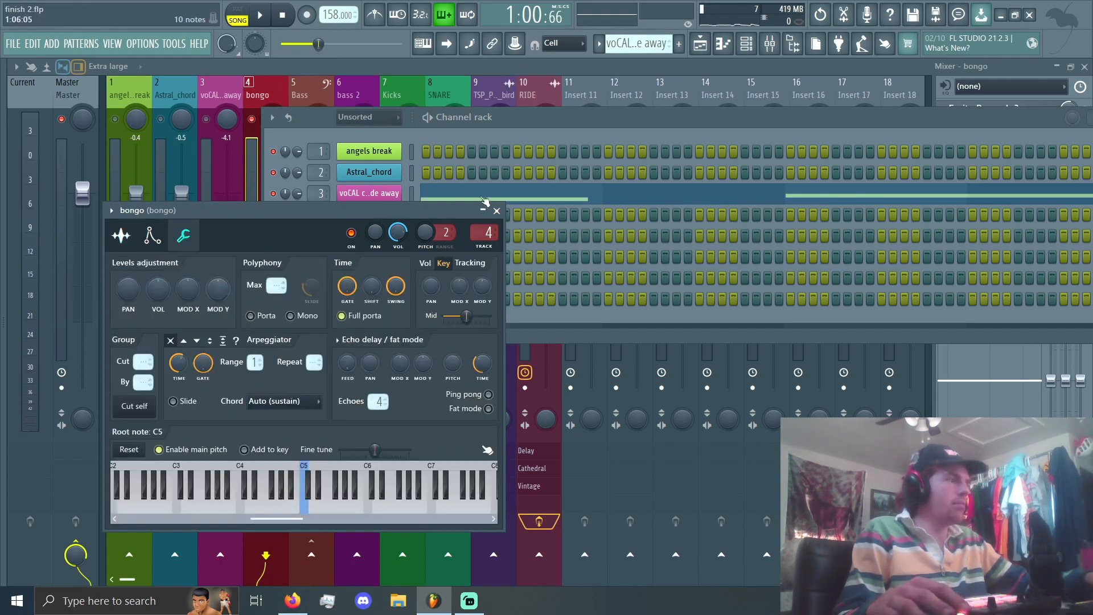
left_click(497, 211)
left_click(700, 47)
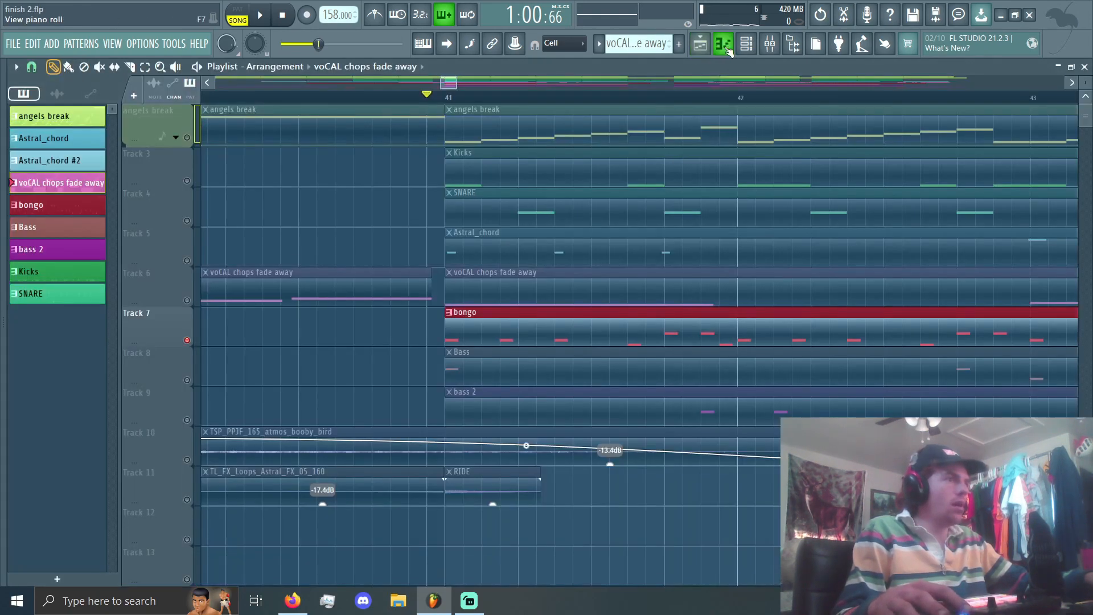
left_click(724, 47)
left_click(746, 43)
Step: Open the bongo channel's notes in the piano roll and play them
right_click(370, 214)
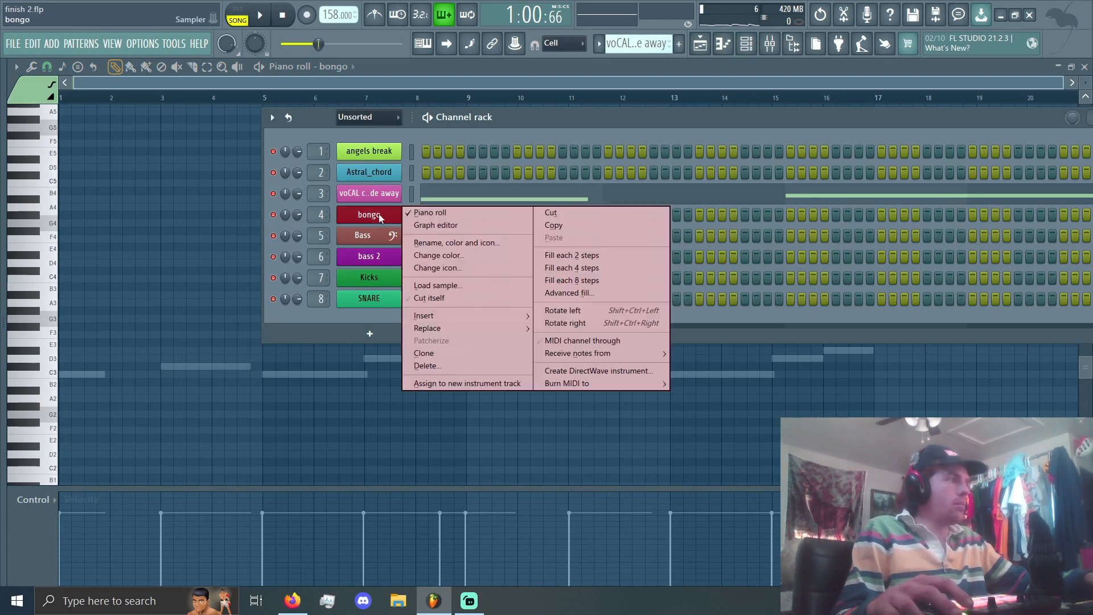
left_click(450, 216)
scroll(606, 49, "down", 1)
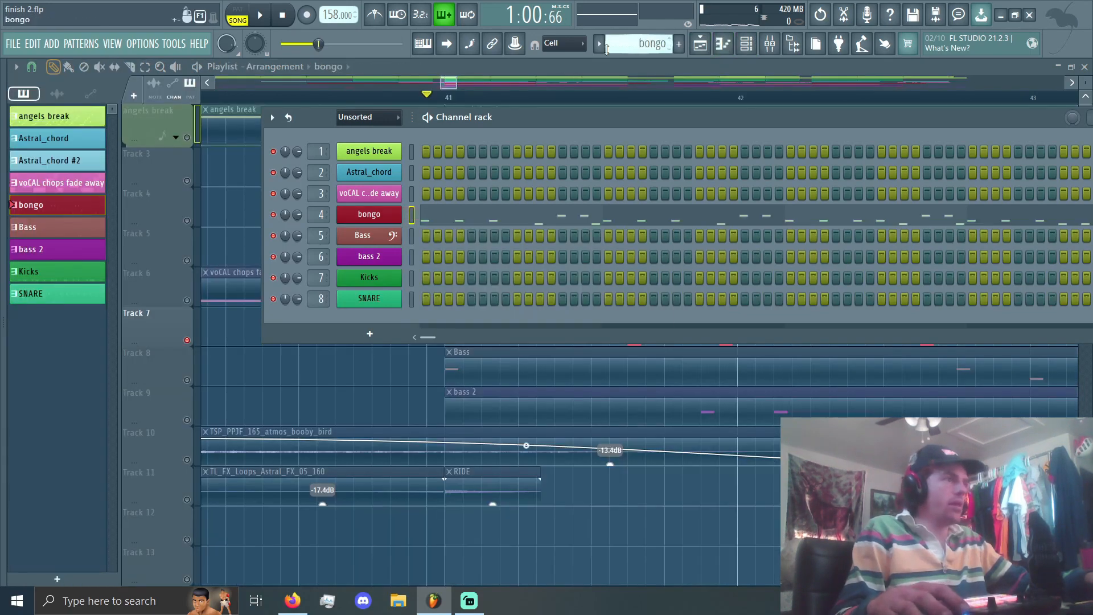
left_click(722, 47)
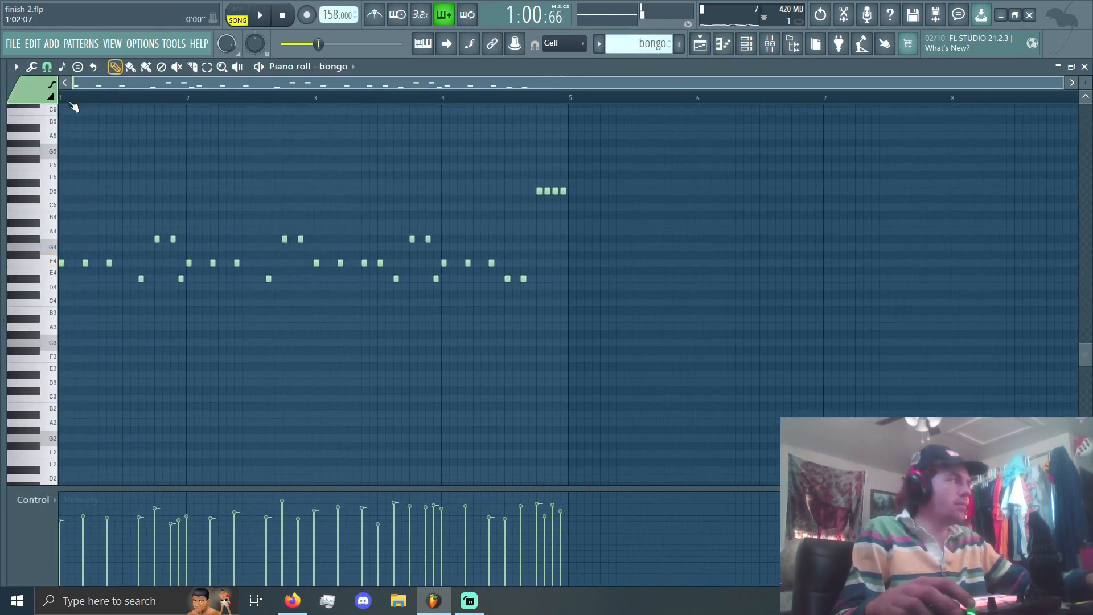
key("space")
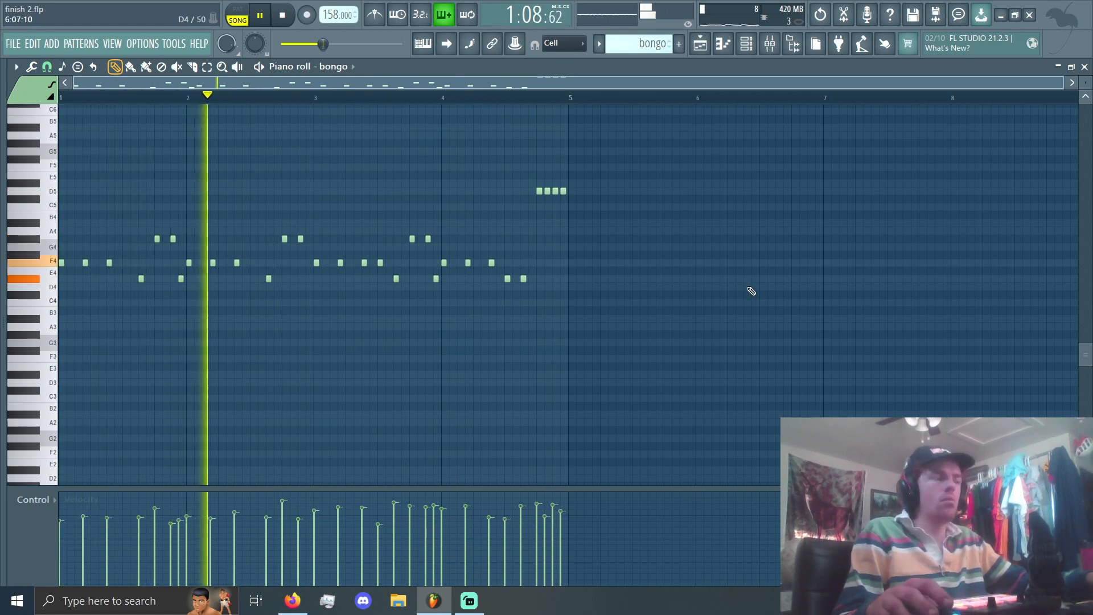
key("space")
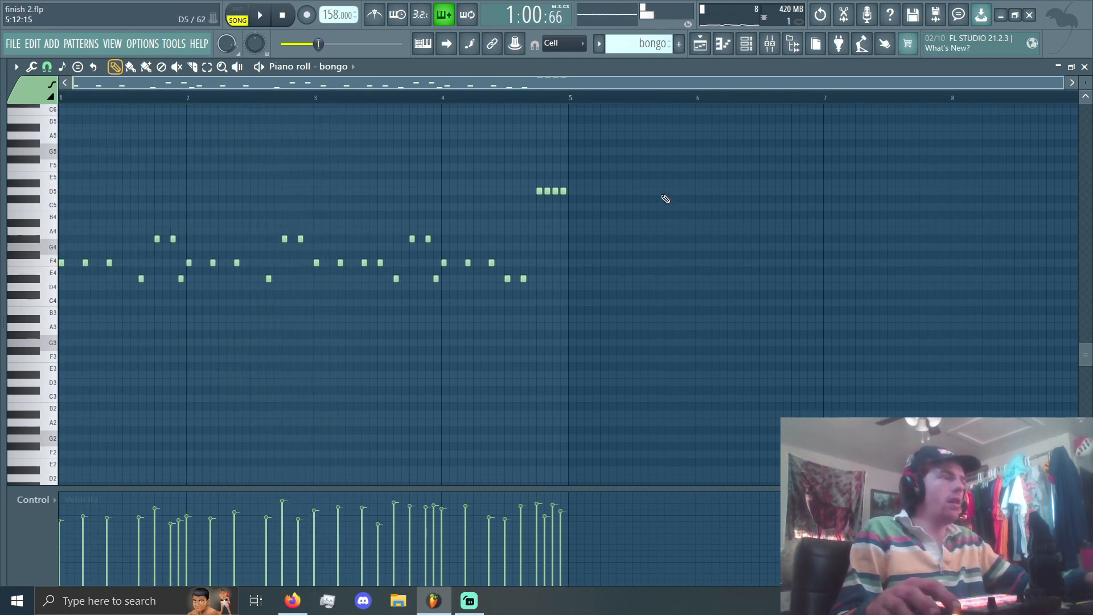
Step: Try randomizing the velocity of all bongo notes at -14% in the piano roll randomizer, and discard the changes and the note selection
left_click_drag(711, 130, 62, 484)
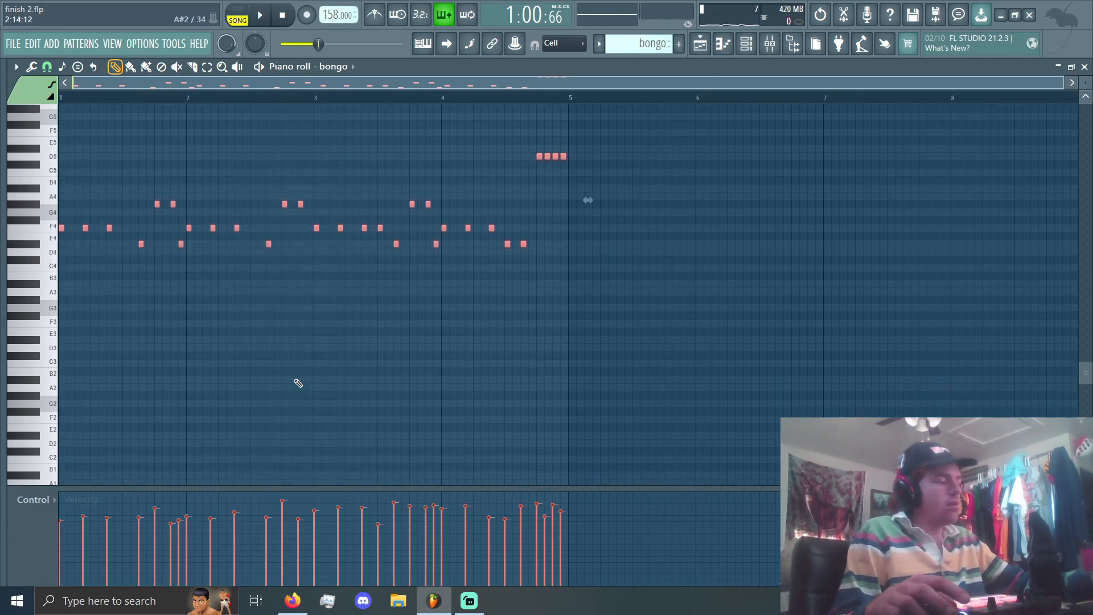
key("alt+r")
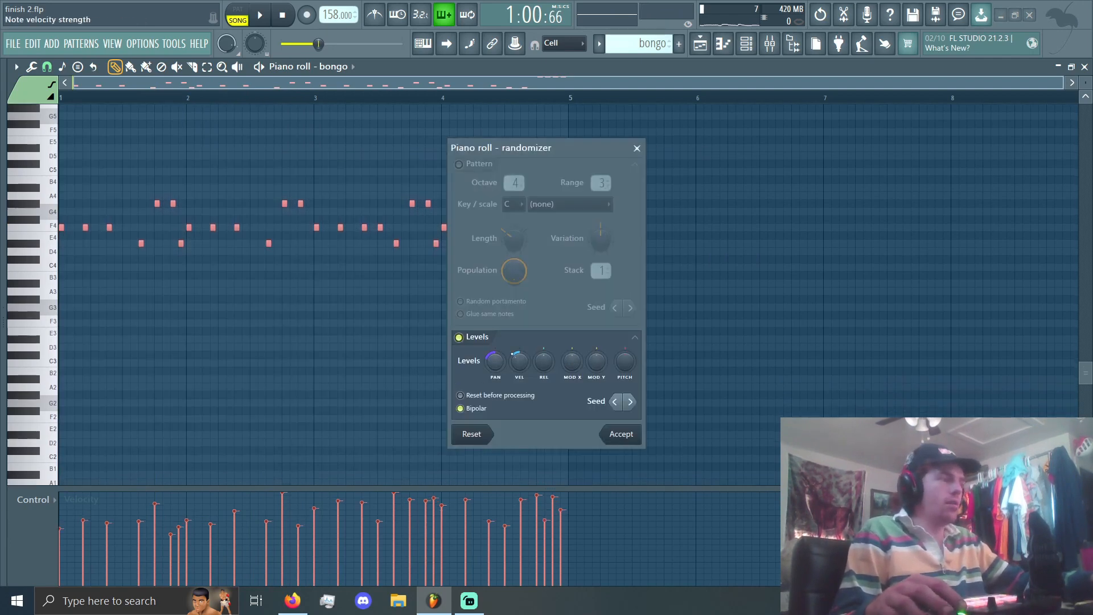
left_click_drag(519, 360, 519, 369)
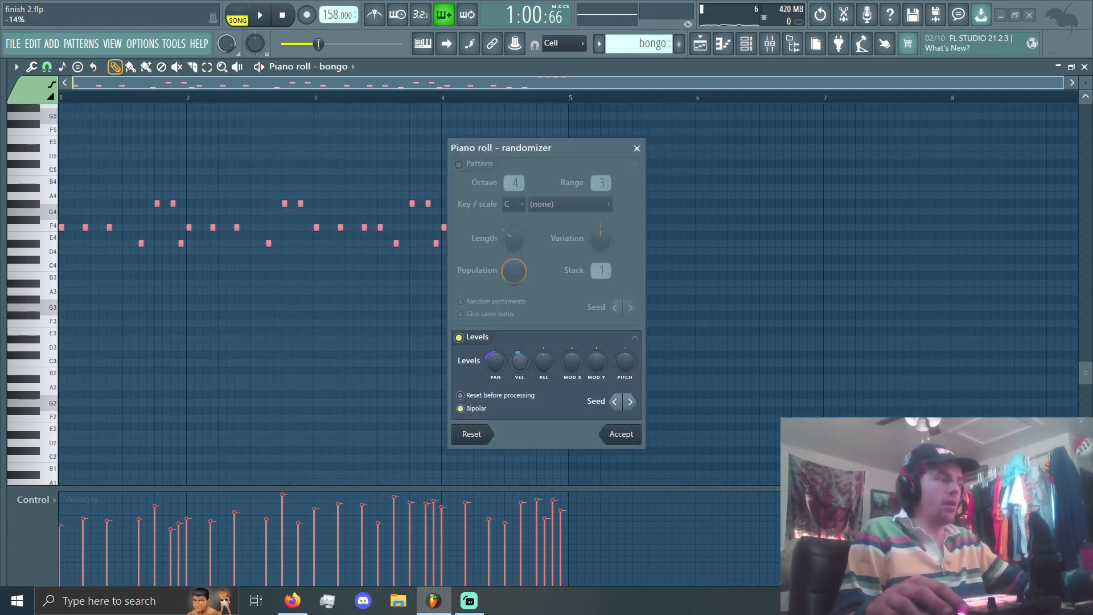
left_click(471, 434)
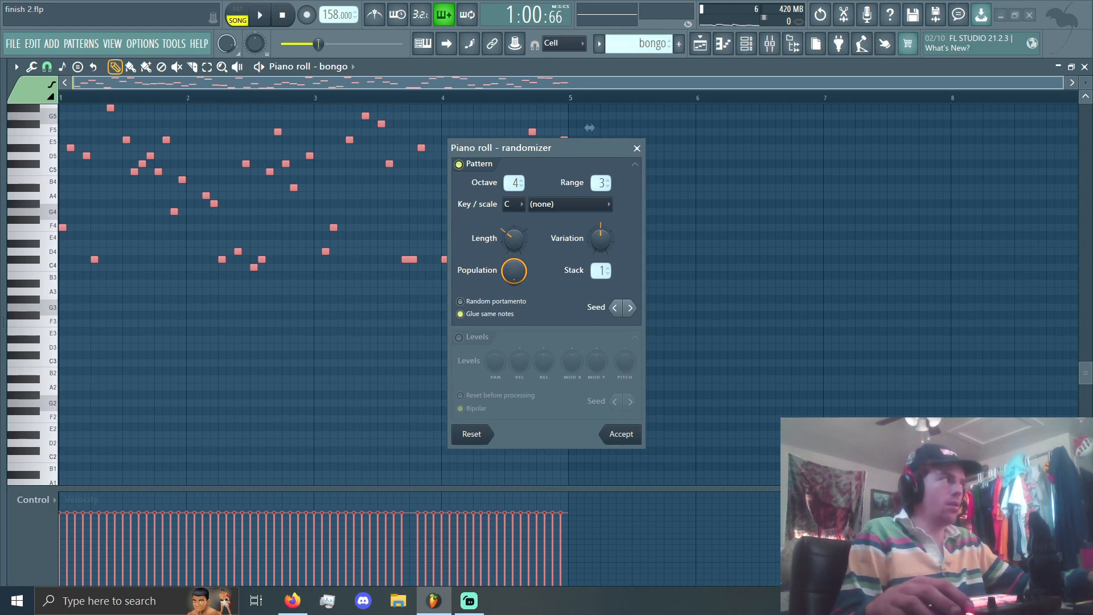
left_click(637, 149)
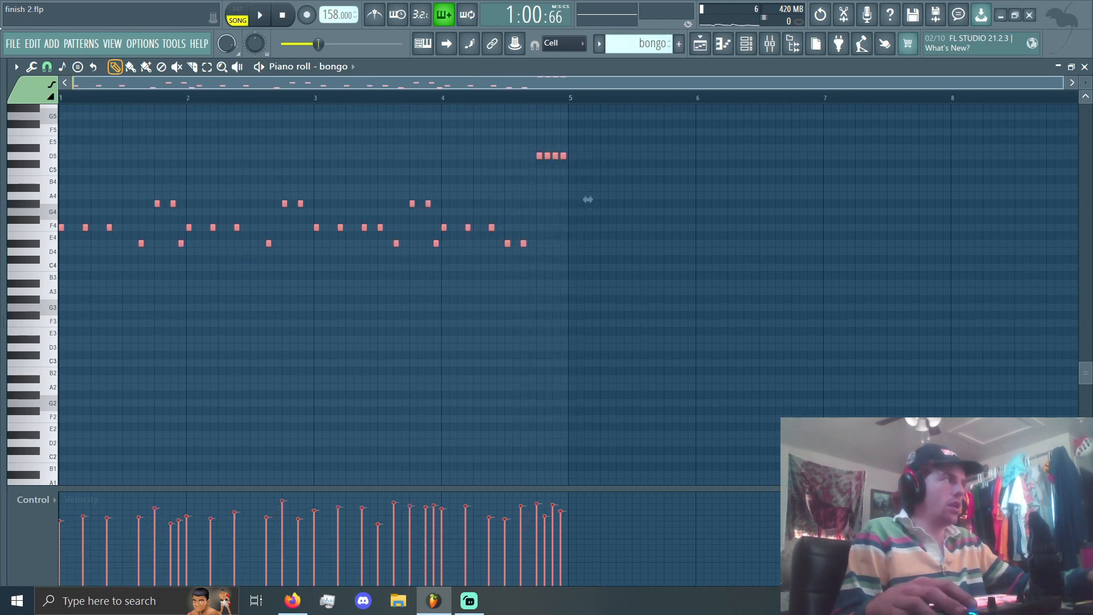
left_click(33, 43)
left_click(39, 61)
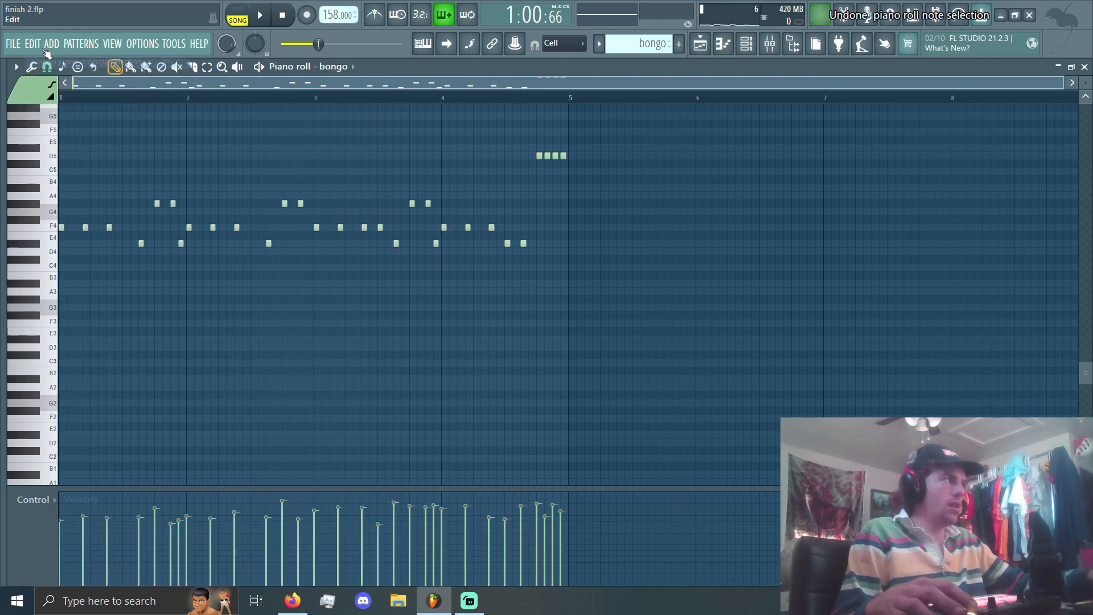
Step: Replay the bongo notes in the piano roll, and bring the playlist back into view
key("space")
scroll(327, 240, "up", 2)
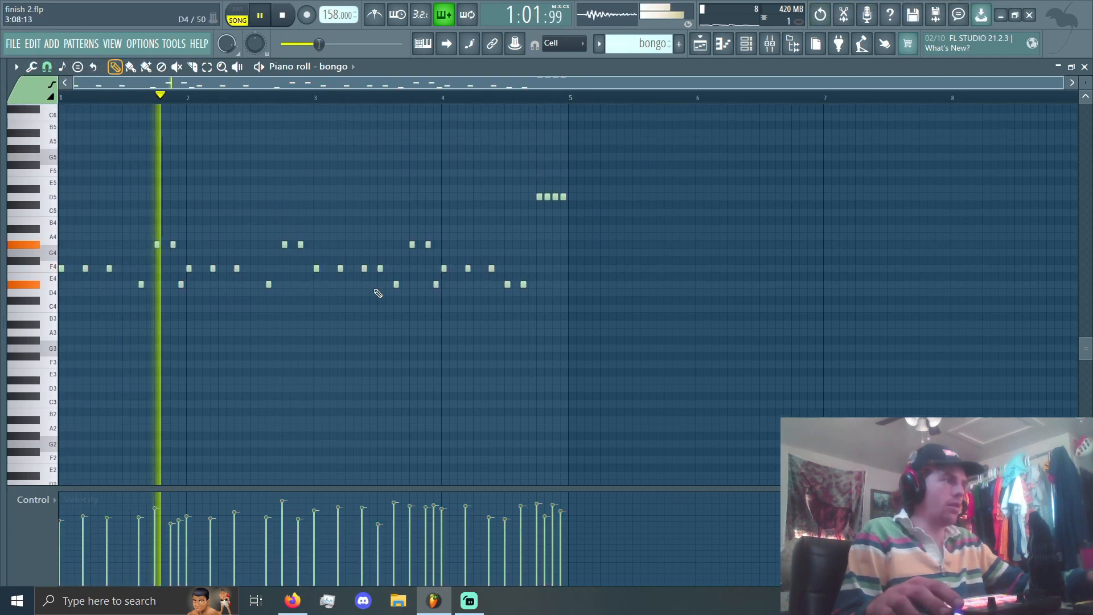
key("space")
key("F5")
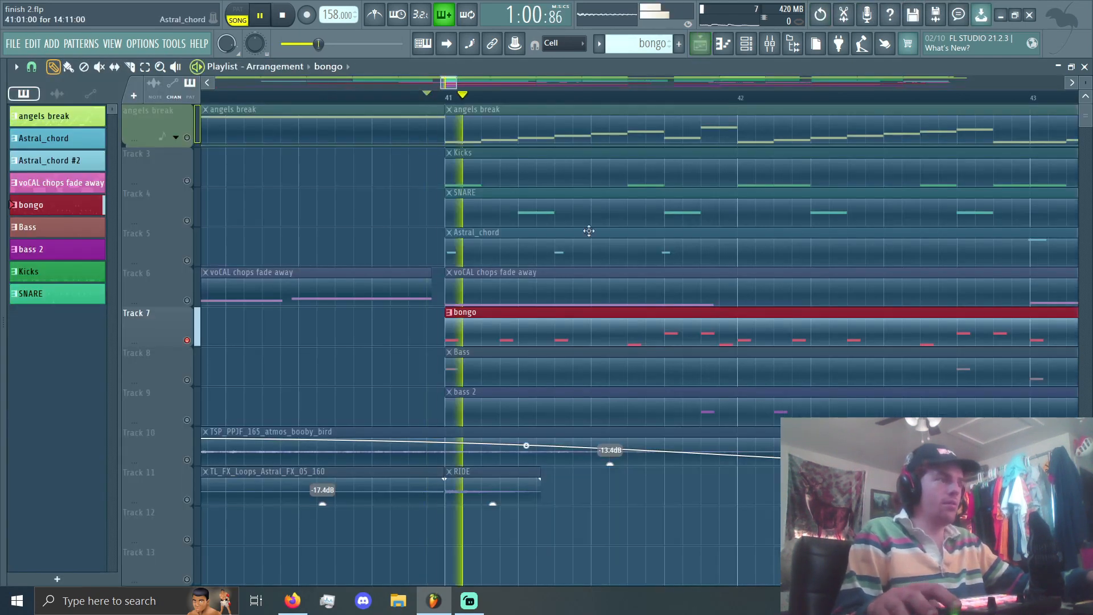
Step: Unsolo the playlist so all tracks are active, and isolate the Bass and bass 2 tracks in the mixer
left_click(770, 43)
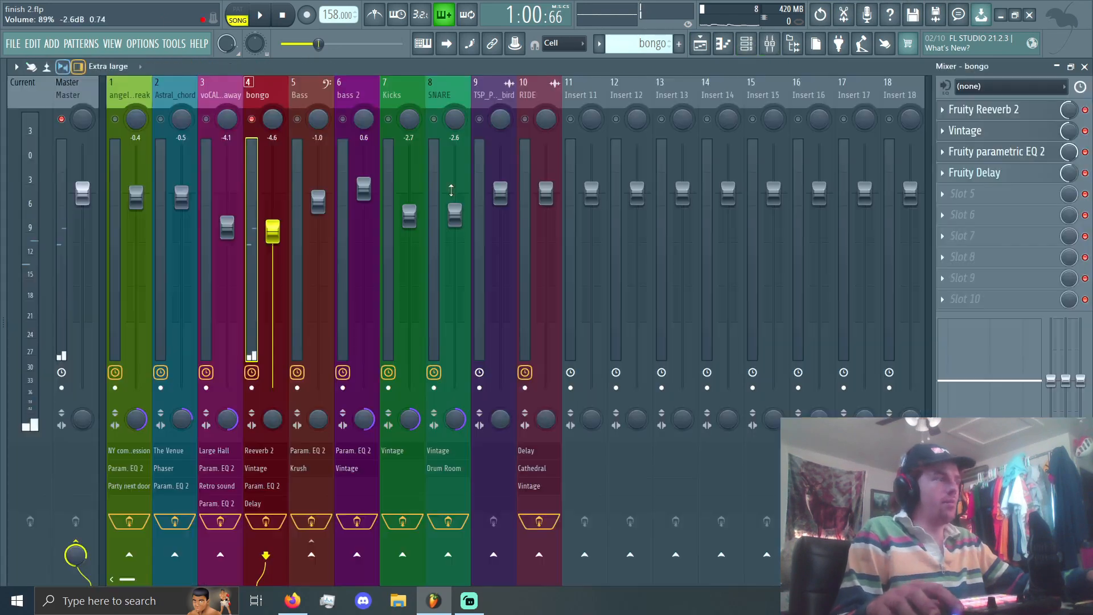
left_click(700, 44)
right_click(187, 390)
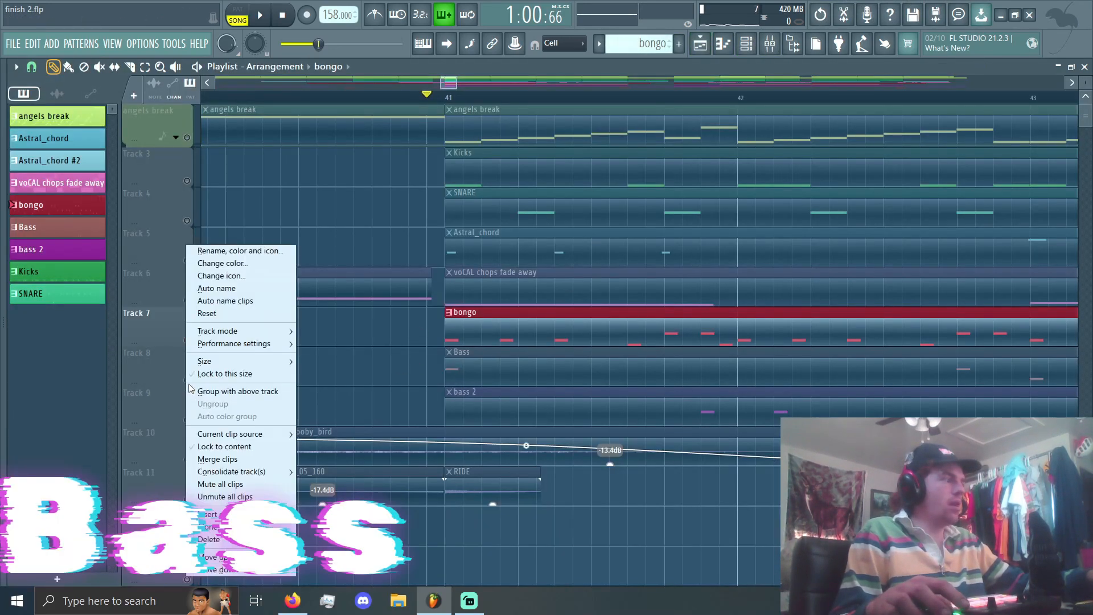
left_click(187, 382)
right_click(188, 380)
right_click(188, 379)
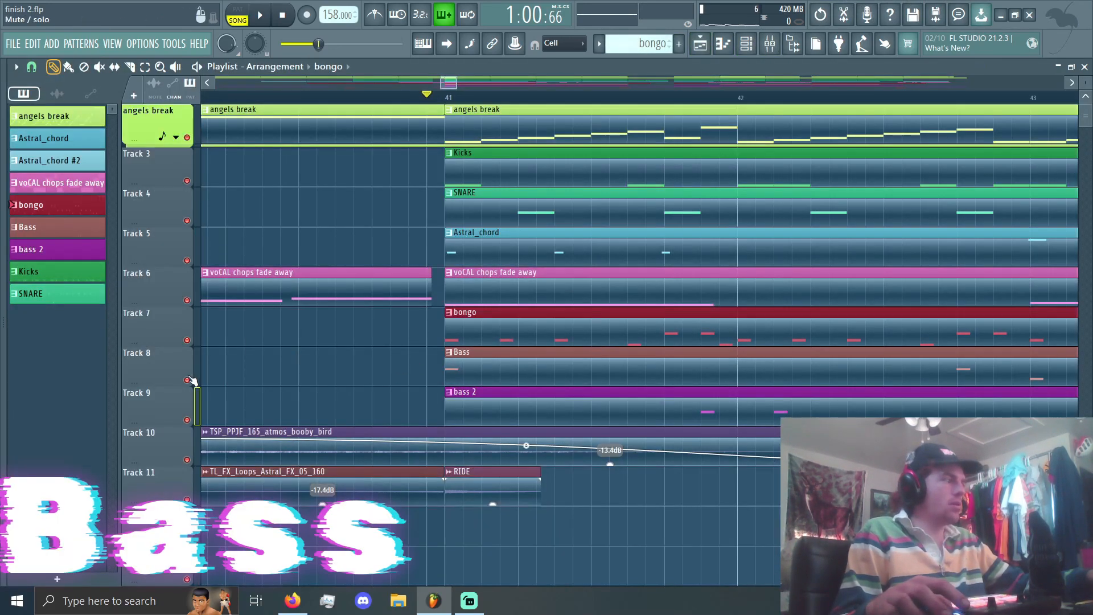
left_click(767, 49)
left_click(343, 120)
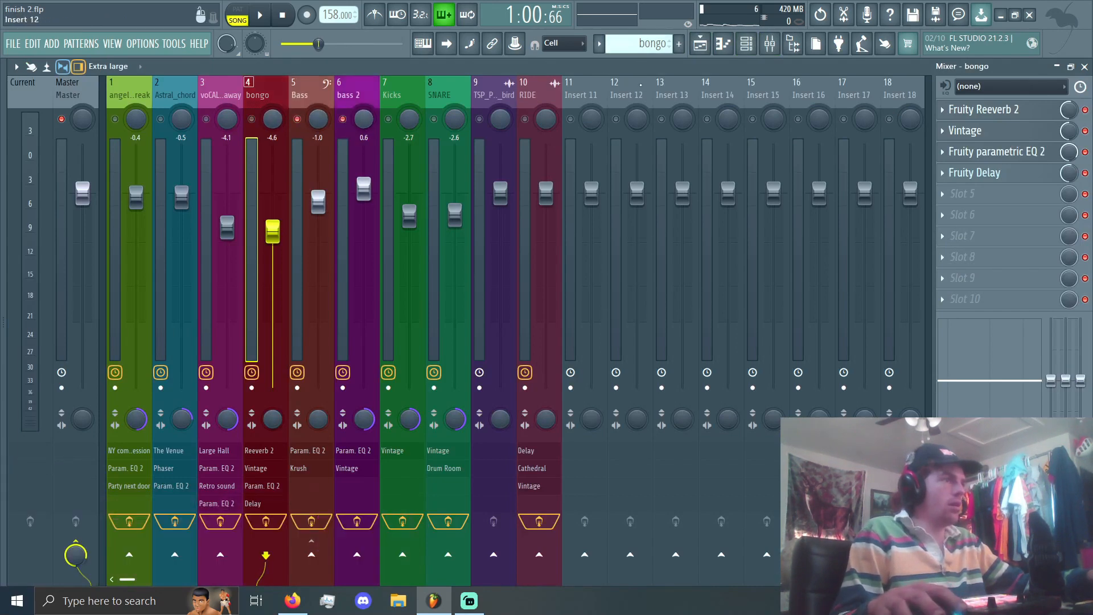
Step: Audition the Bass channel's sample in its sampler, check its miscellaneous functions, and close the channel settings
left_click(746, 43)
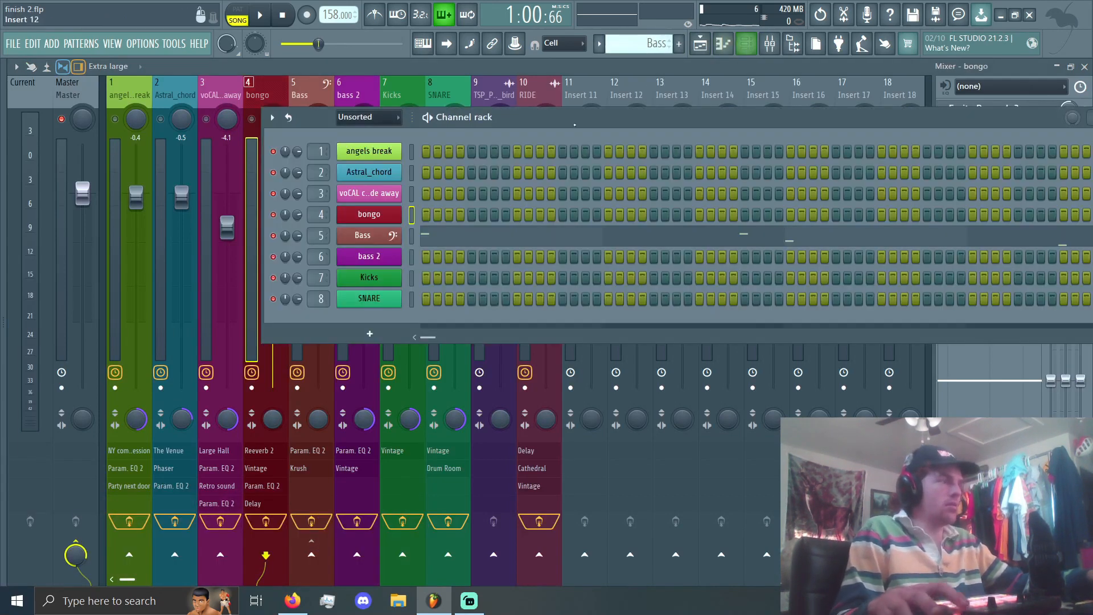
left_click(378, 240)
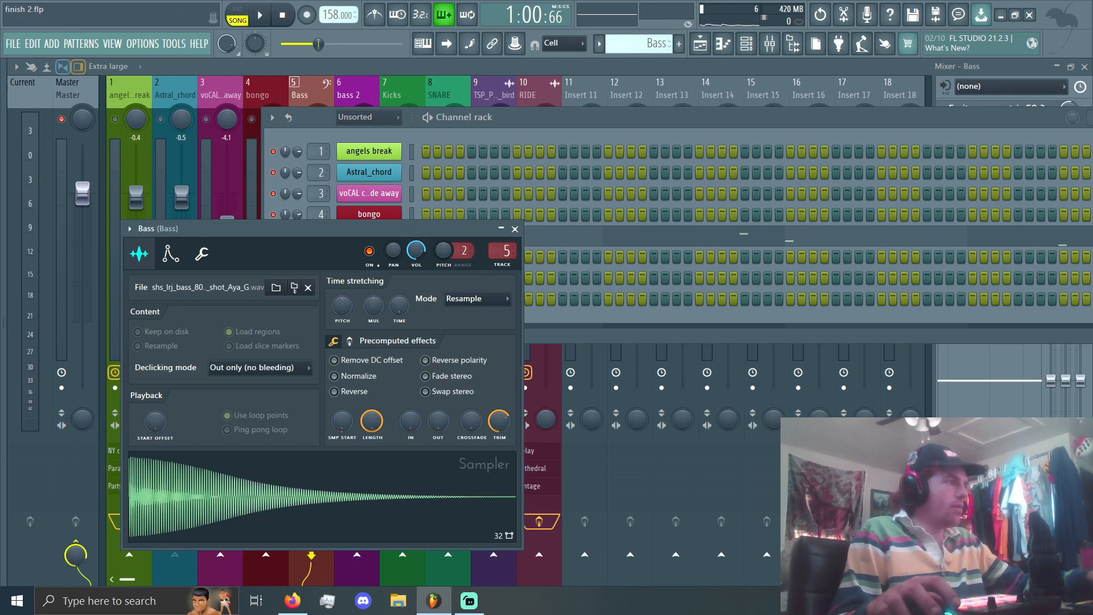
left_click(377, 513)
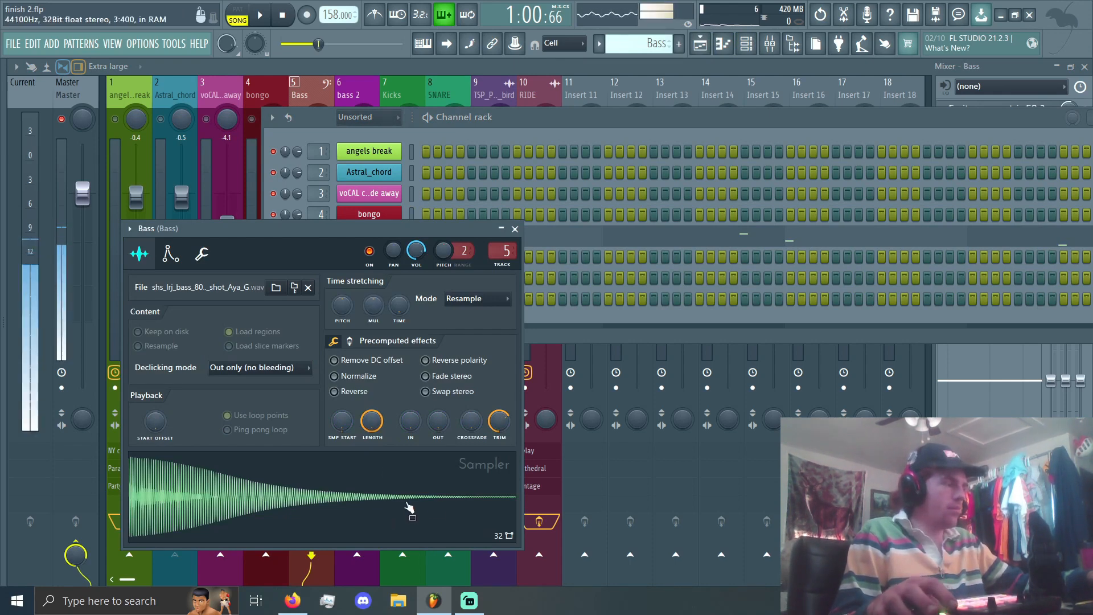
left_click(204, 255)
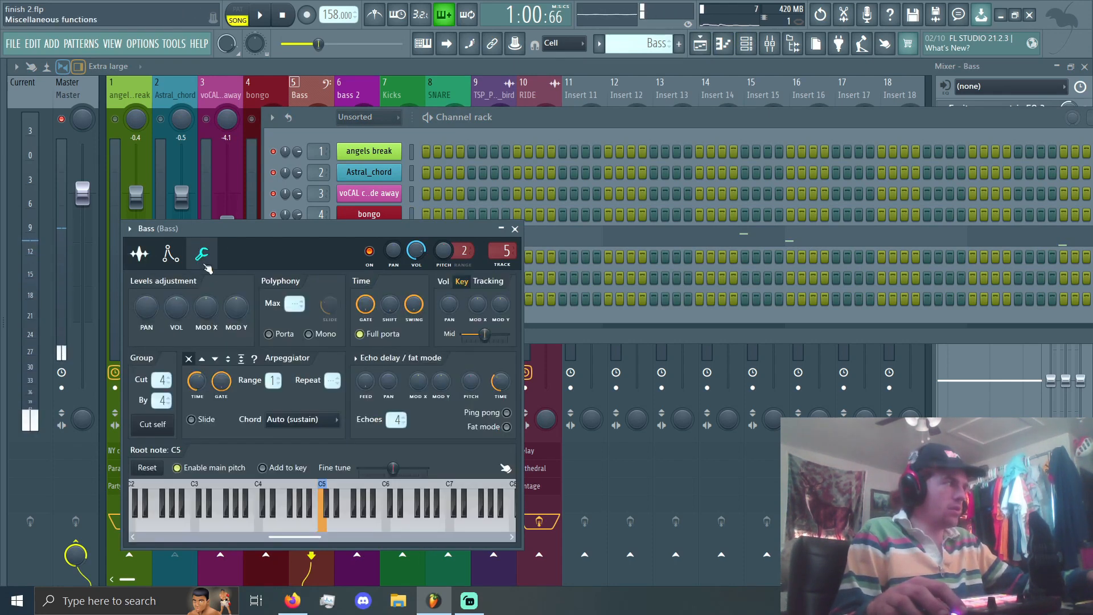
left_click(139, 254)
left_click(516, 229)
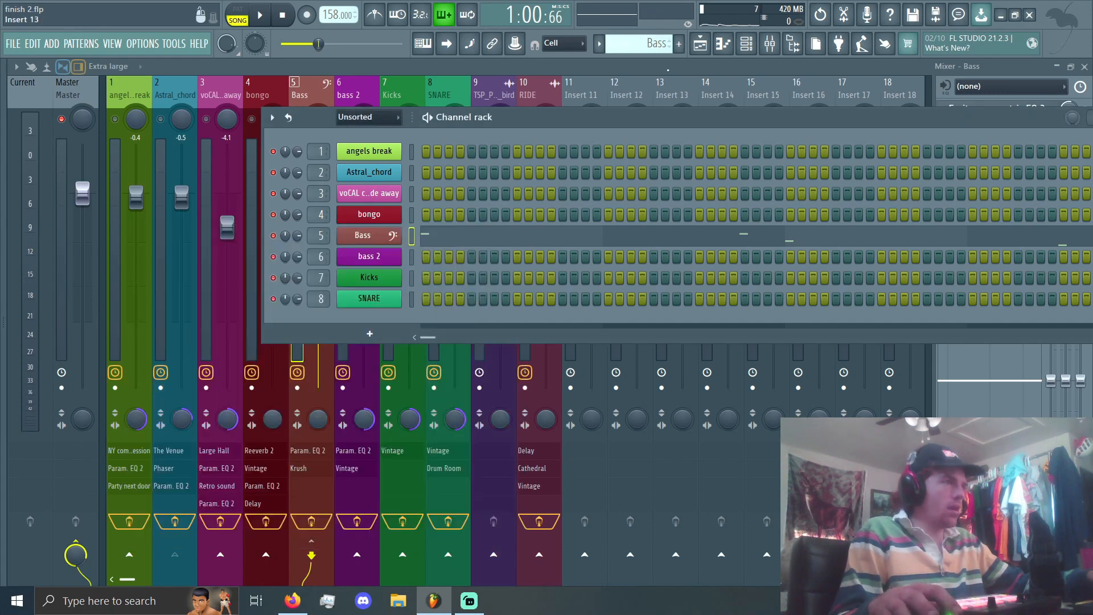
Step: Open the Bass pattern in the piano roll and play it in pattern mode
left_click(726, 48)
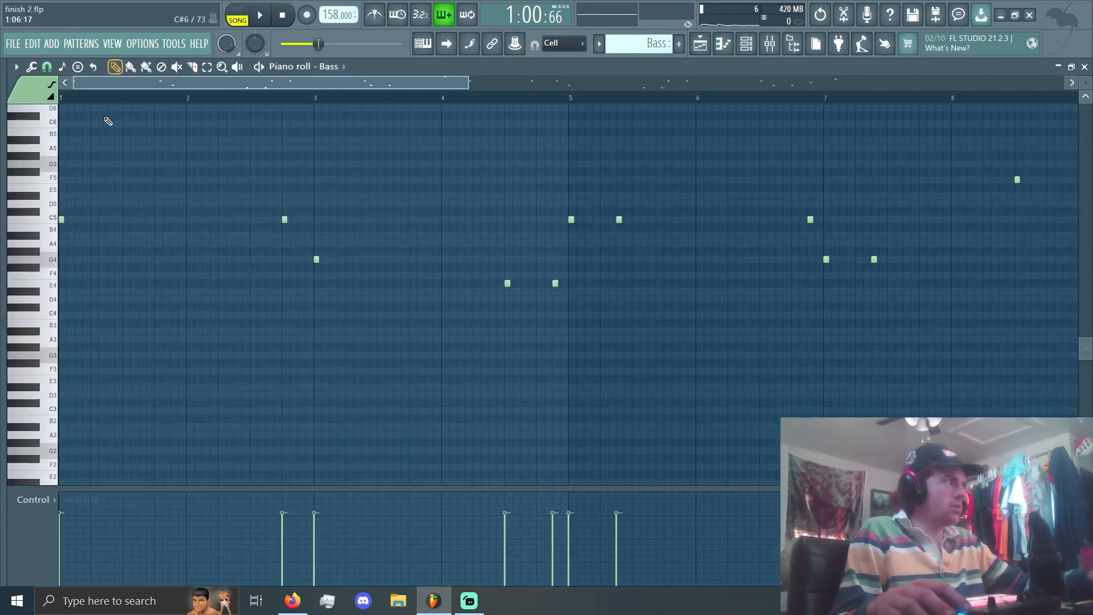
left_click(239, 19)
key("space")
Step: Examine the placement and pitches of the Bass notes across the pattern during playback, and stop playing
scroll(294, 235, "up", 4)
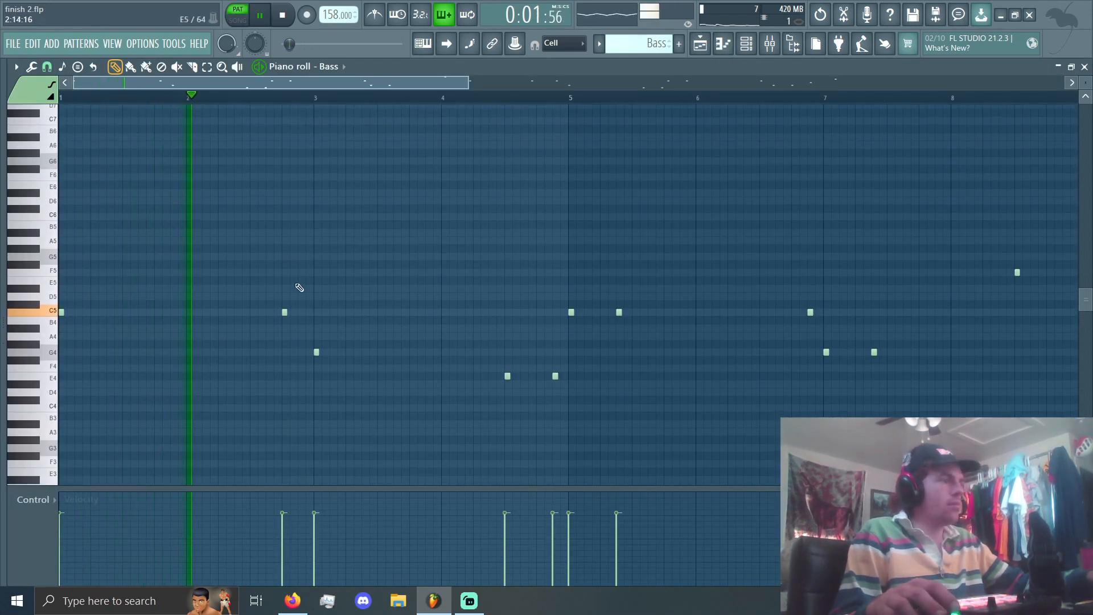
scroll(297, 296, "up", 3)
scroll(292, 314, "down", 3)
scroll(273, 322, "down", 3)
scroll(263, 328, "up", 2)
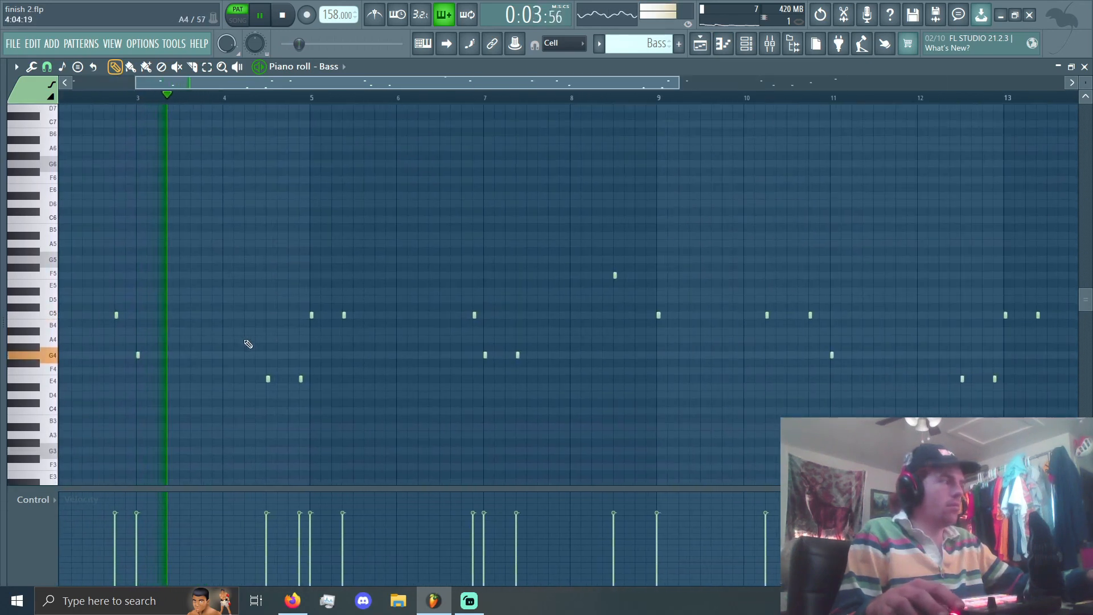
scroll(248, 344, "up", 1)
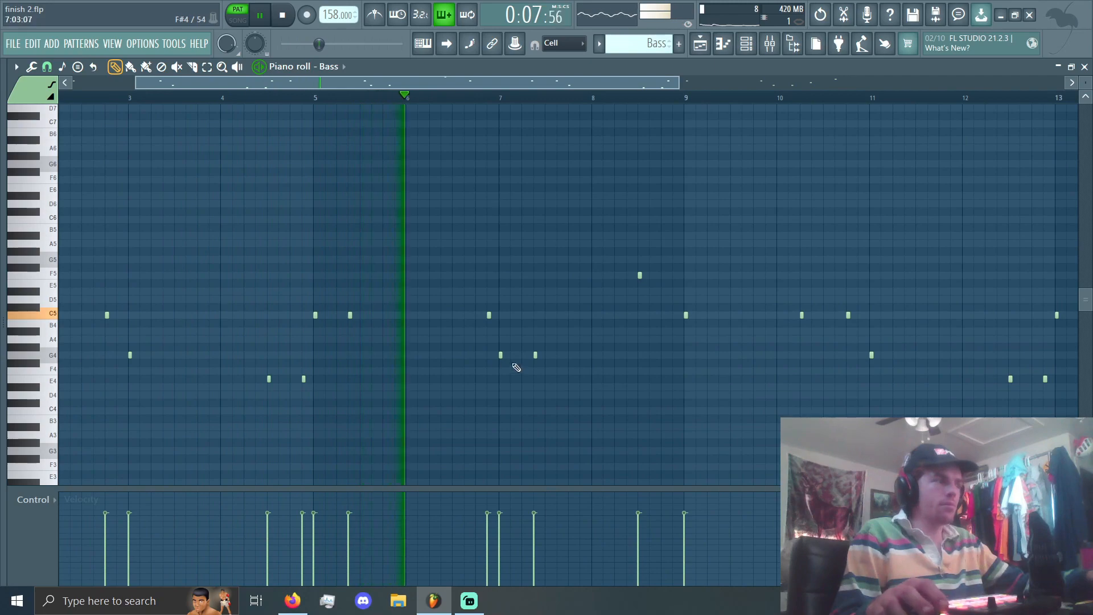
scroll(524, 356, "down", 4)
scroll(525, 357, "down", 2)
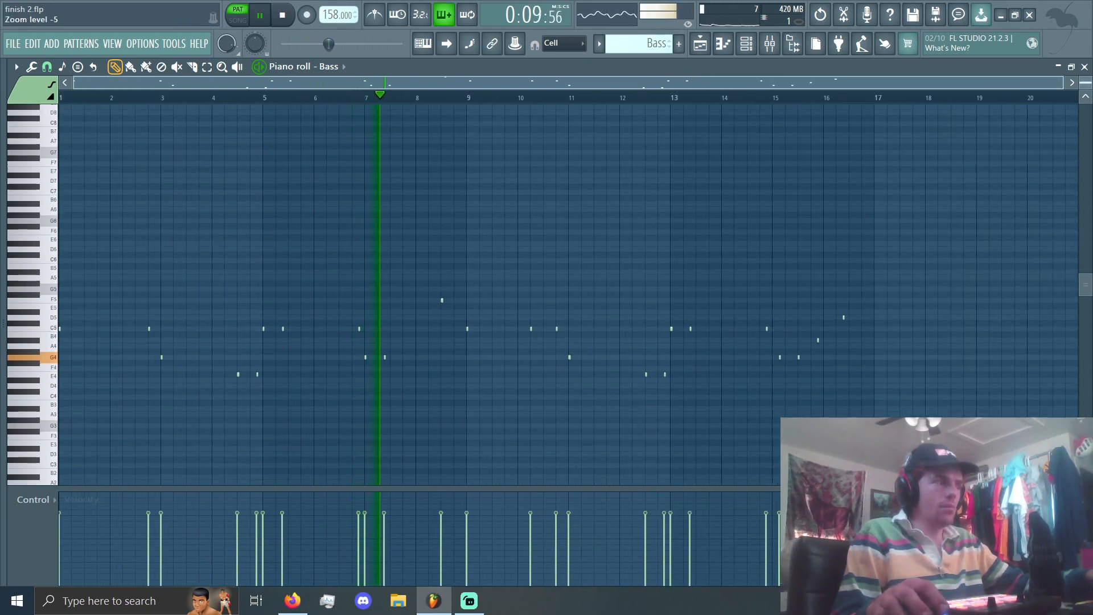
scroll(427, 353, "up", 4)
scroll(450, 342, "up", 3)
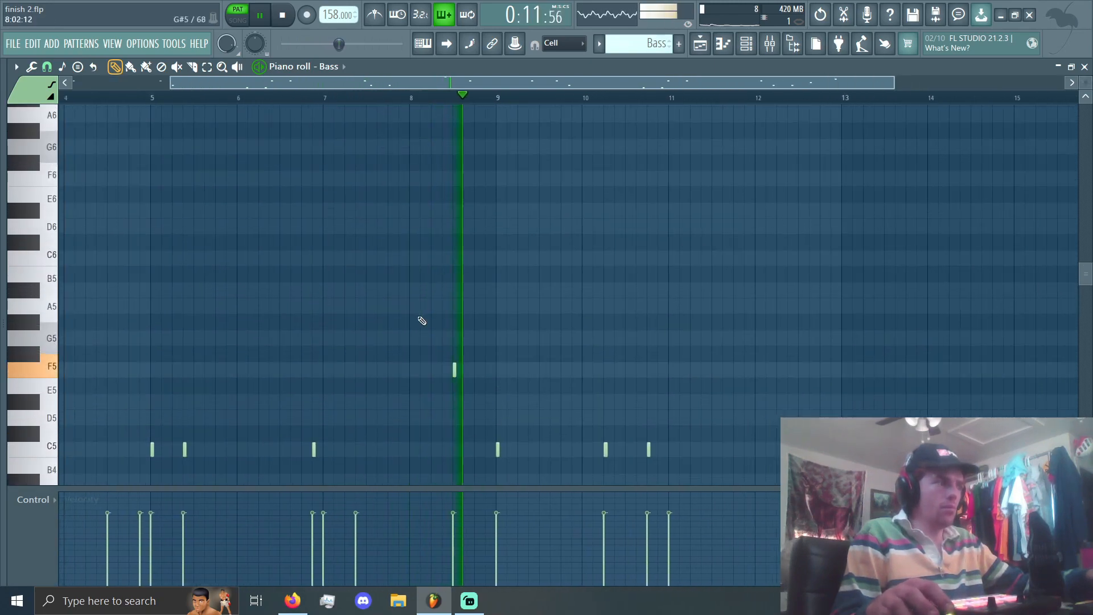
scroll(422, 321, "down", 4)
key("space")
Step: Select the bass 2 pattern and inspect the bass 2 channel's sample and miscellaneous functions
left_click_drag(643, 45, 642, 61)
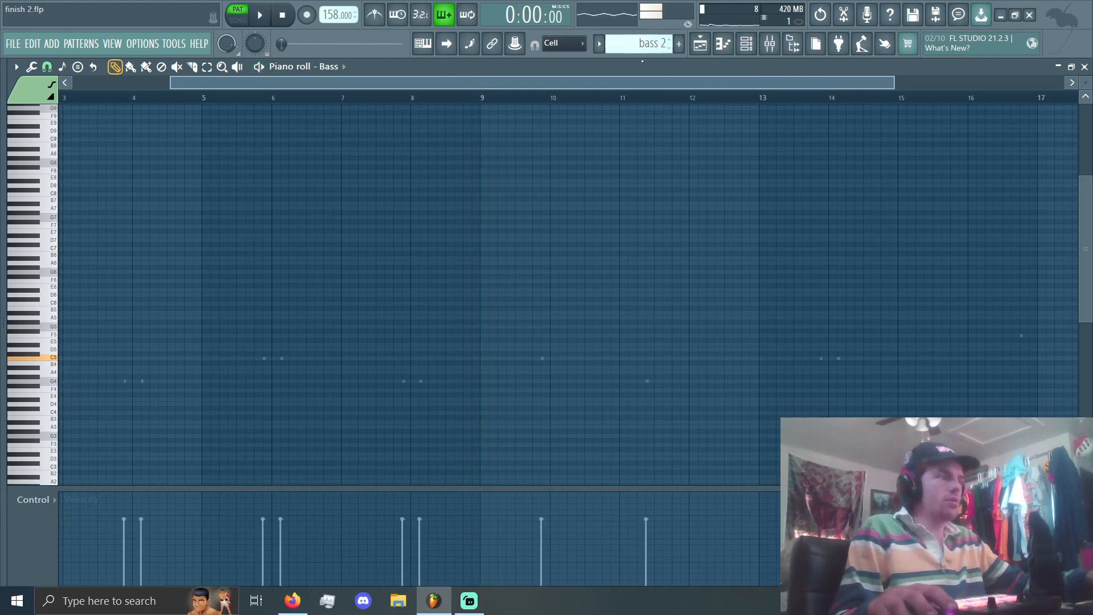
left_click(746, 43)
left_click(370, 256)
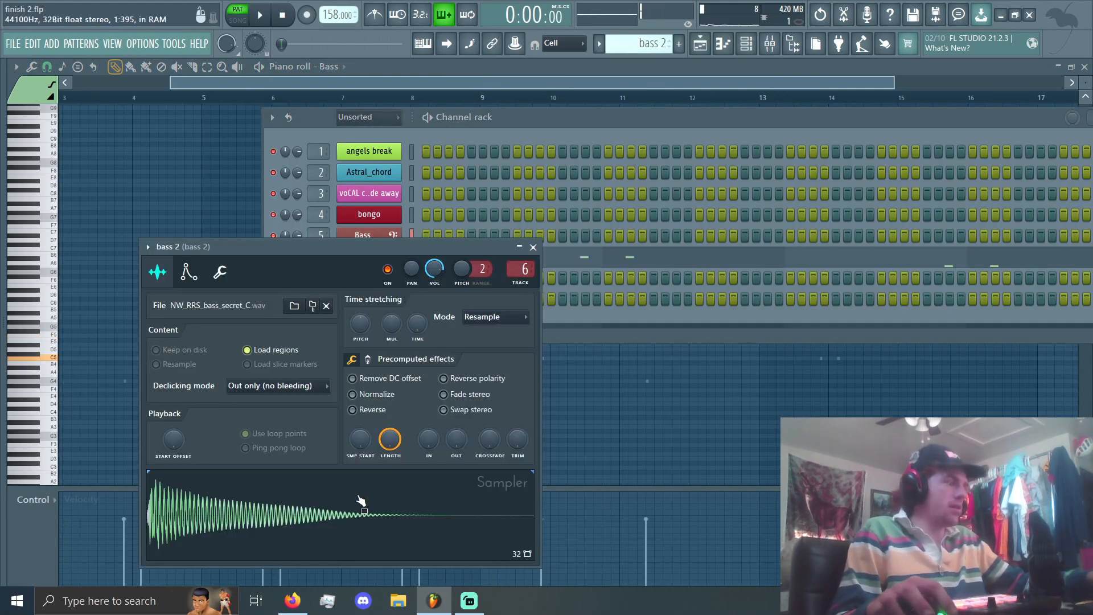
left_click(221, 273)
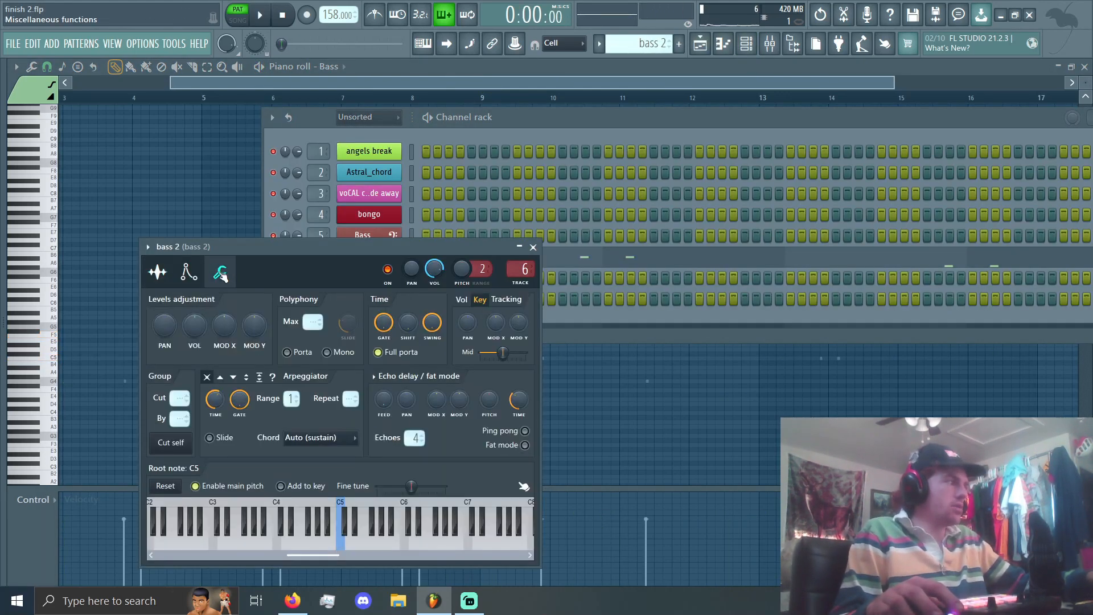
left_click(168, 280)
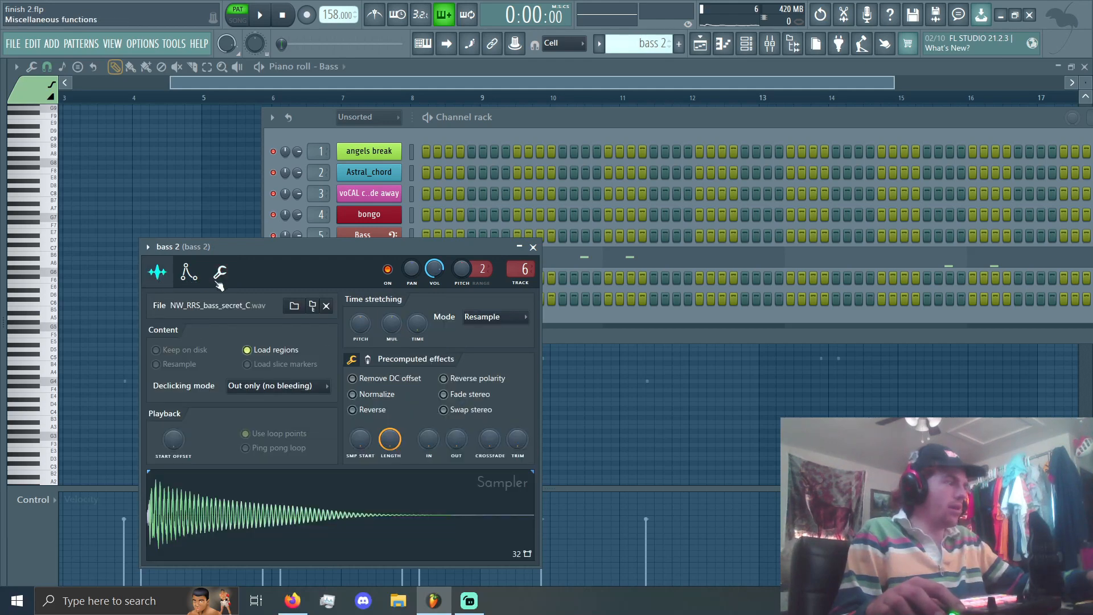
left_click(533, 246)
Step: Open the bass 2 pattern in the piano roll and examine the placement of its notes across the whole pattern
left_click(723, 43)
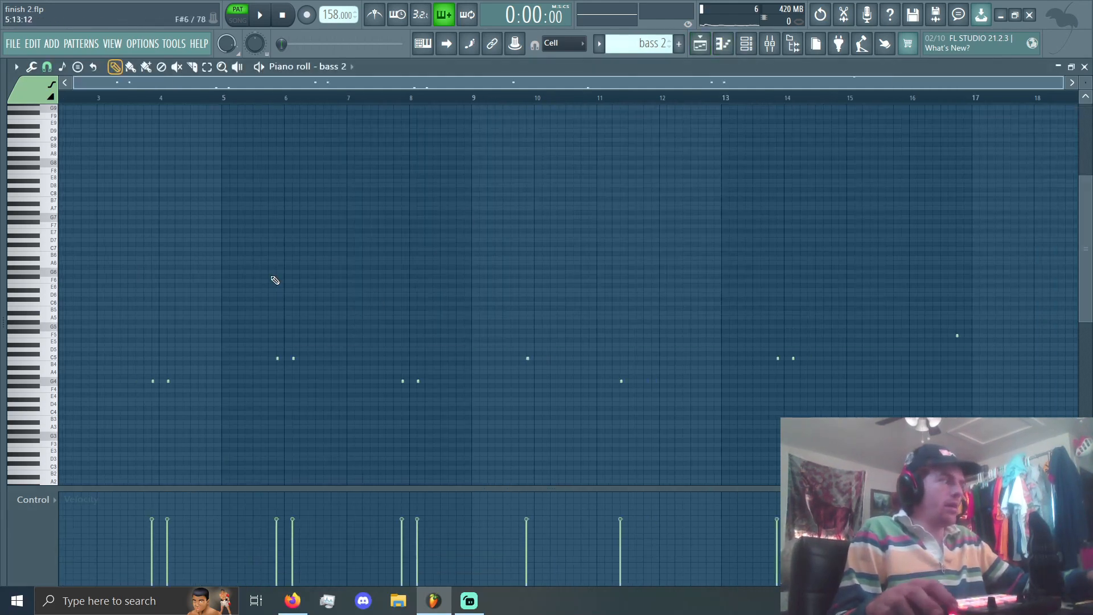
scroll(275, 280, "down", 2)
scroll(256, 273, "down", 2)
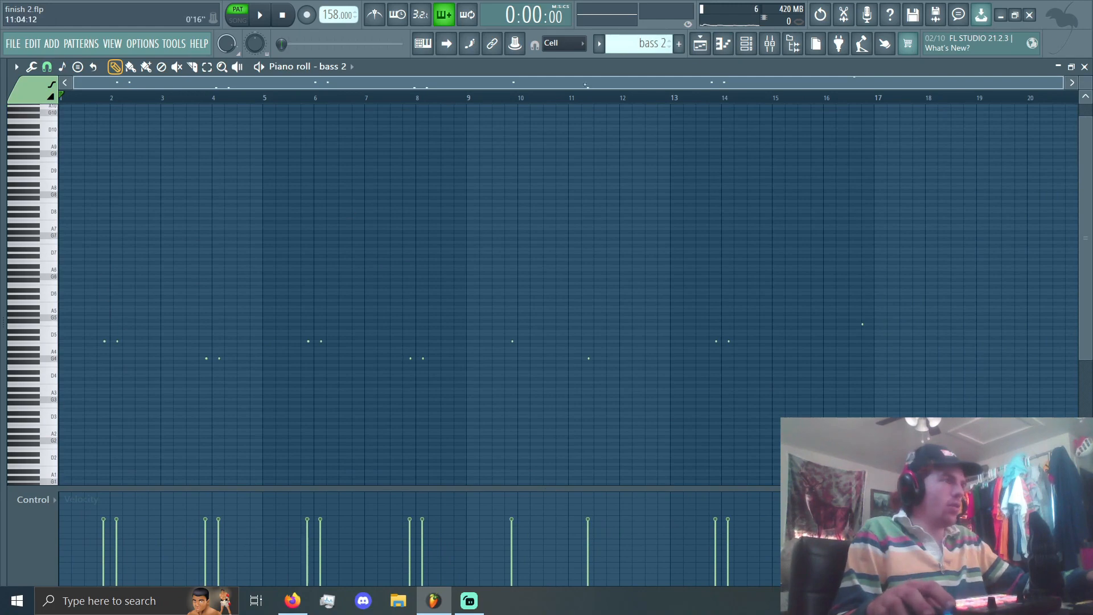
scroll(628, 44, "up", 1)
scroll(629, 43, "down", 1)
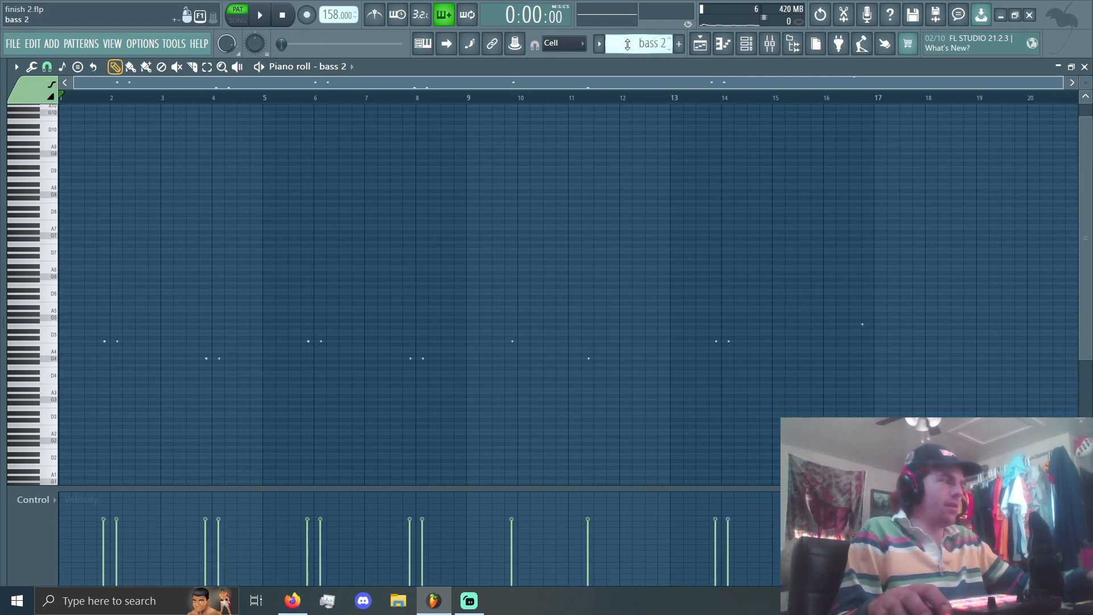
Step: Play the bass 2 pattern, compare its notes in the piano roll with its mixer track and playlist clips, and stop playing
key("space")
left_click(769, 47)
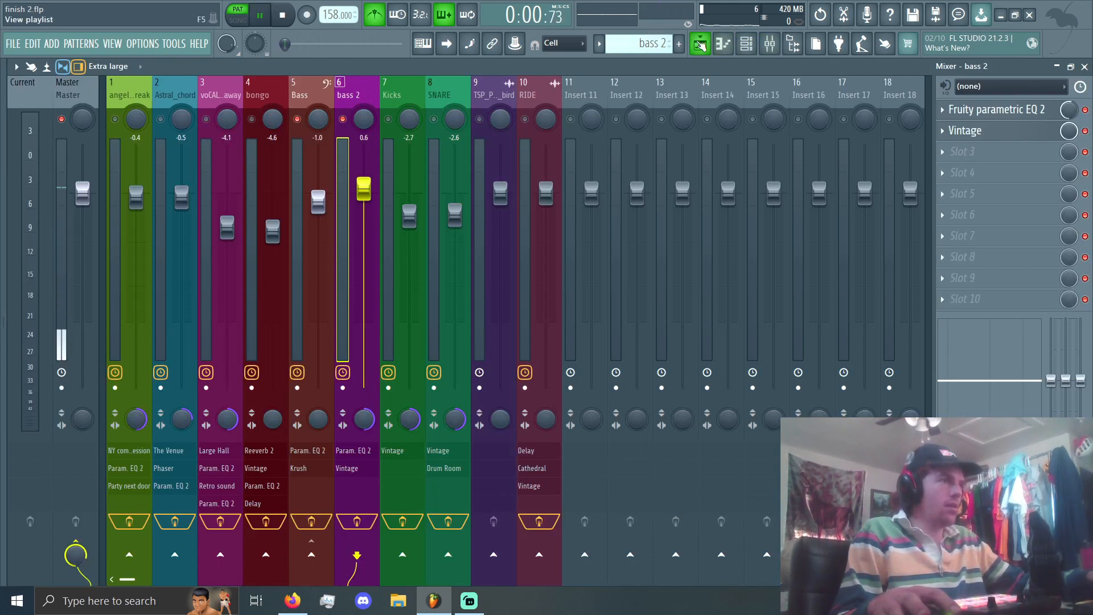
left_click(701, 45)
left_click(724, 43)
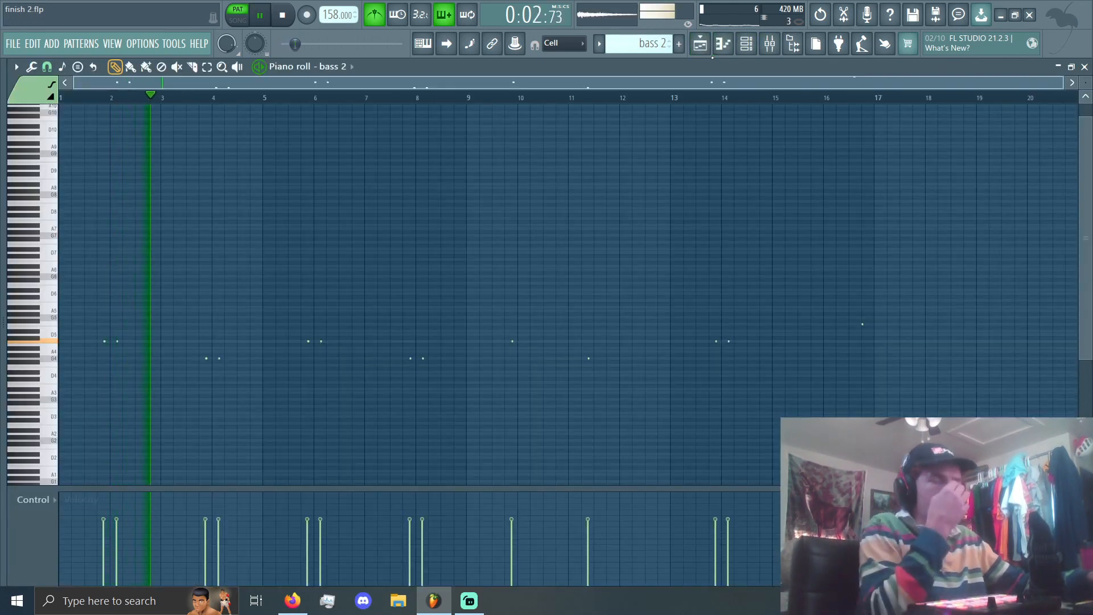
left_click(780, 47)
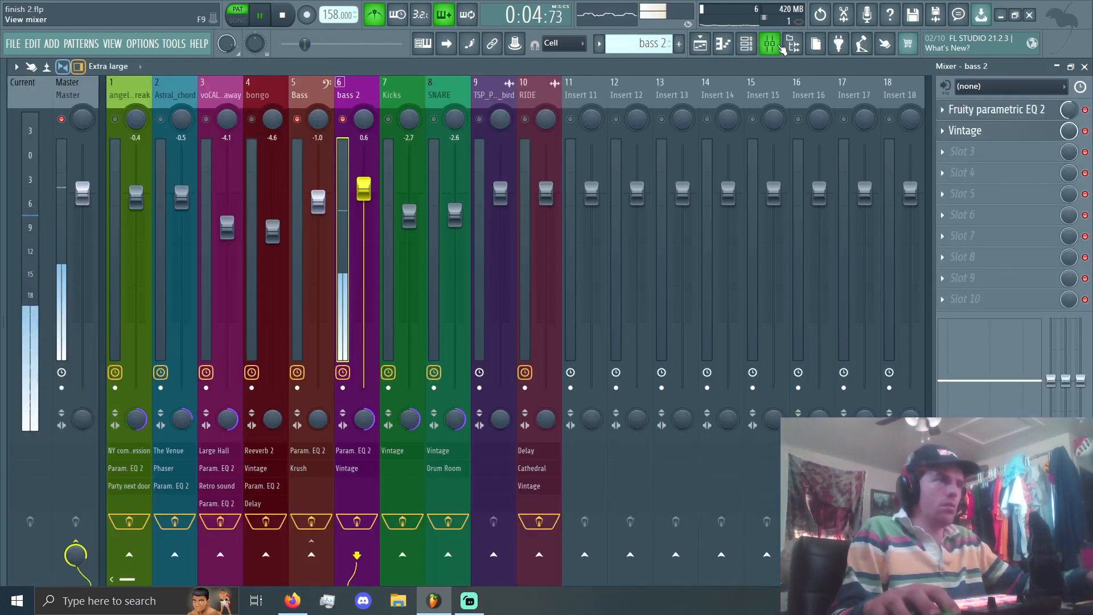
left_click(701, 45)
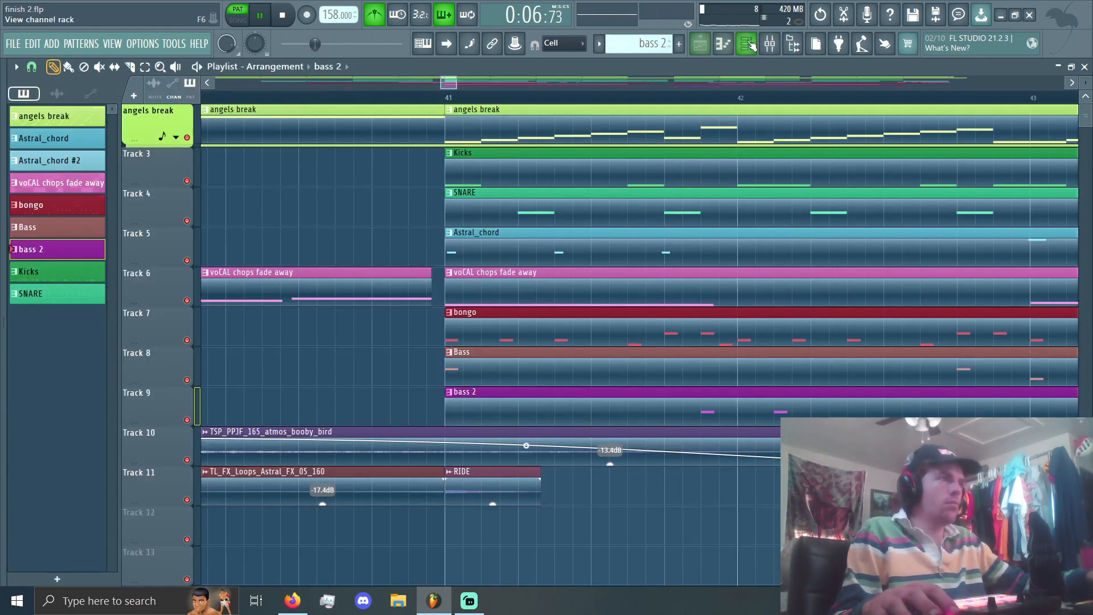
left_click(723, 45)
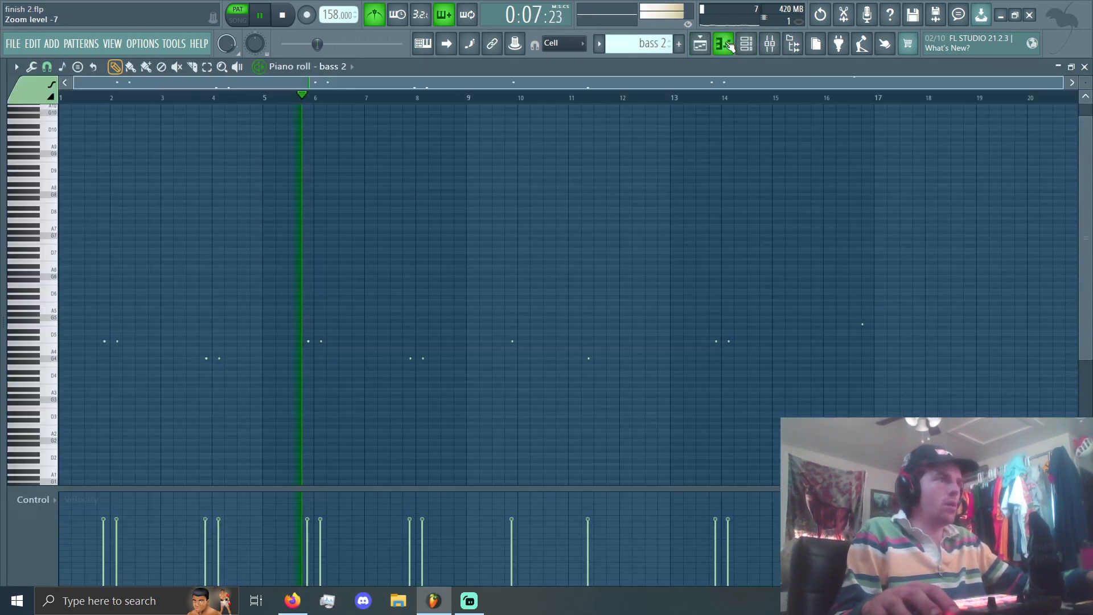
left_click(771, 47)
key("space")
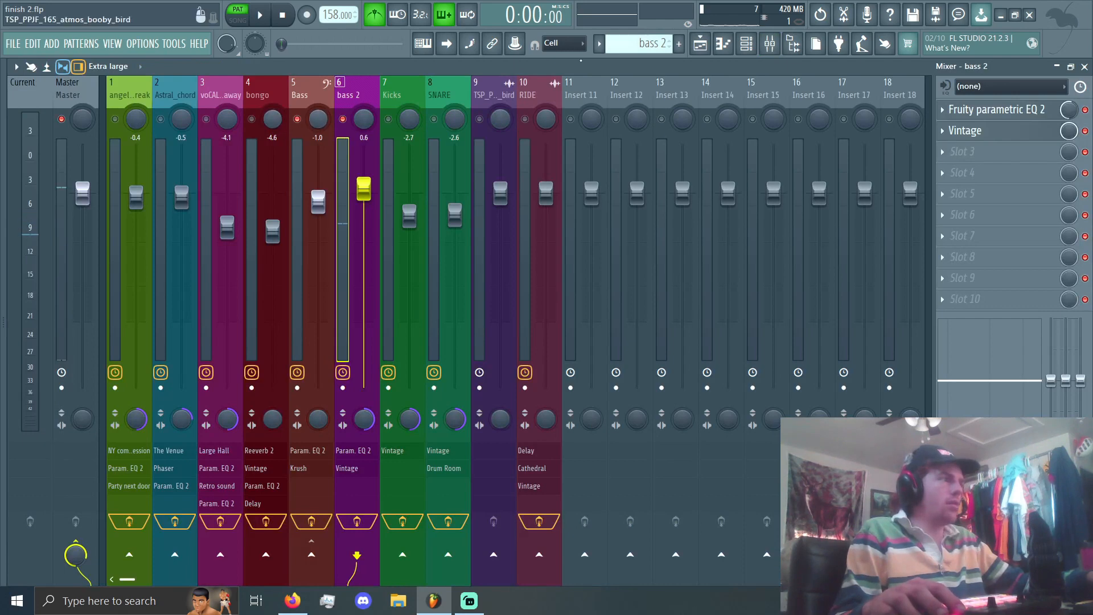
Step: Play the arrangement in song mode from bar 41, follow the Bass and bass 2 clips, and stop playing
left_click(701, 44)
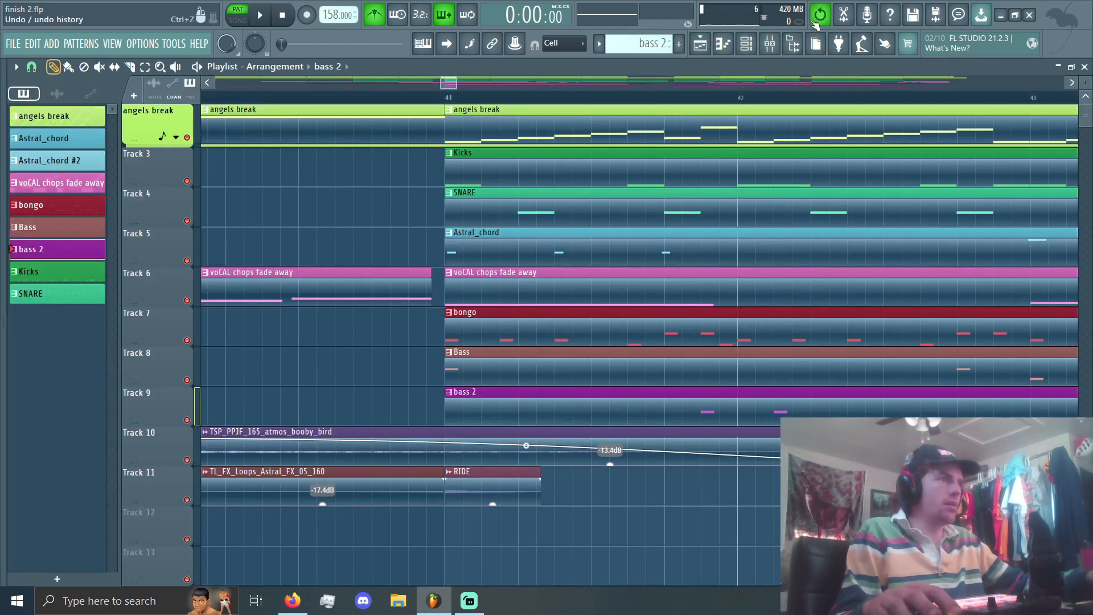
left_click(770, 44)
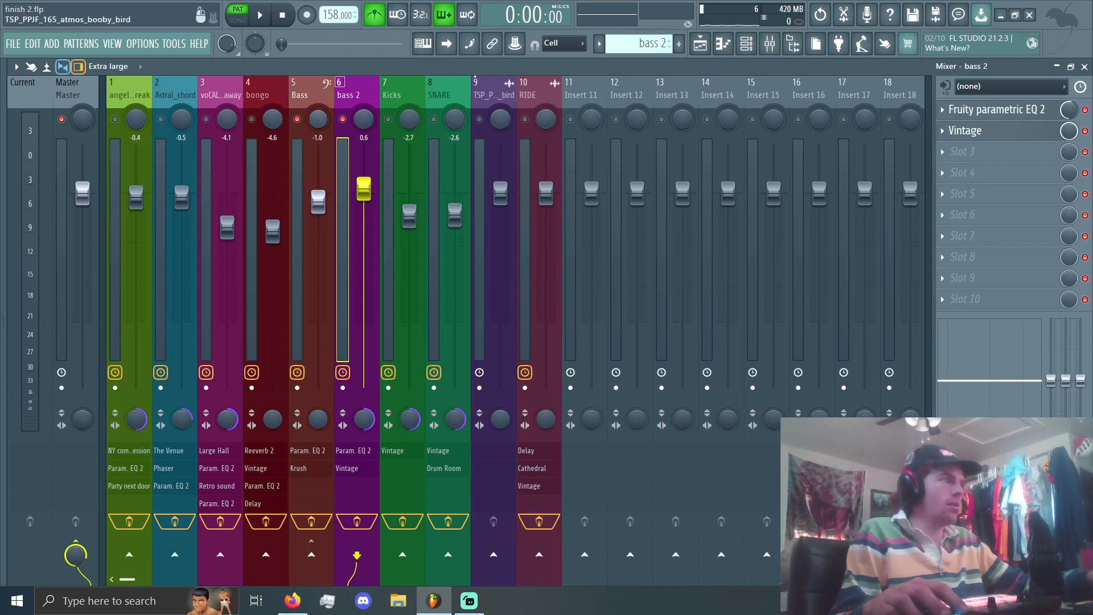
left_click(701, 45)
key("space")
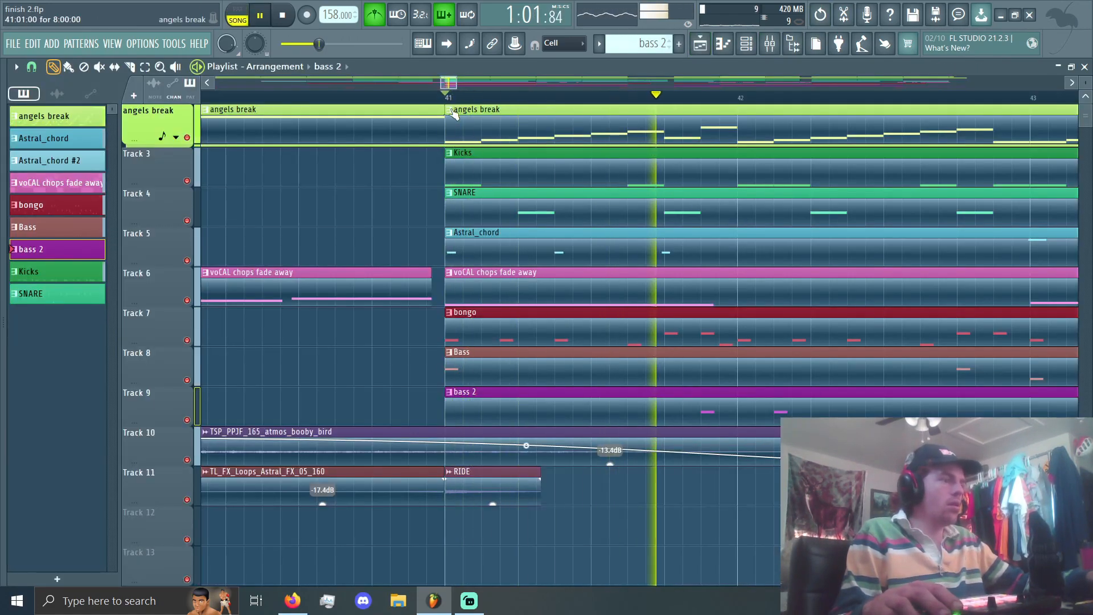
scroll(533, 244, "down", 2)
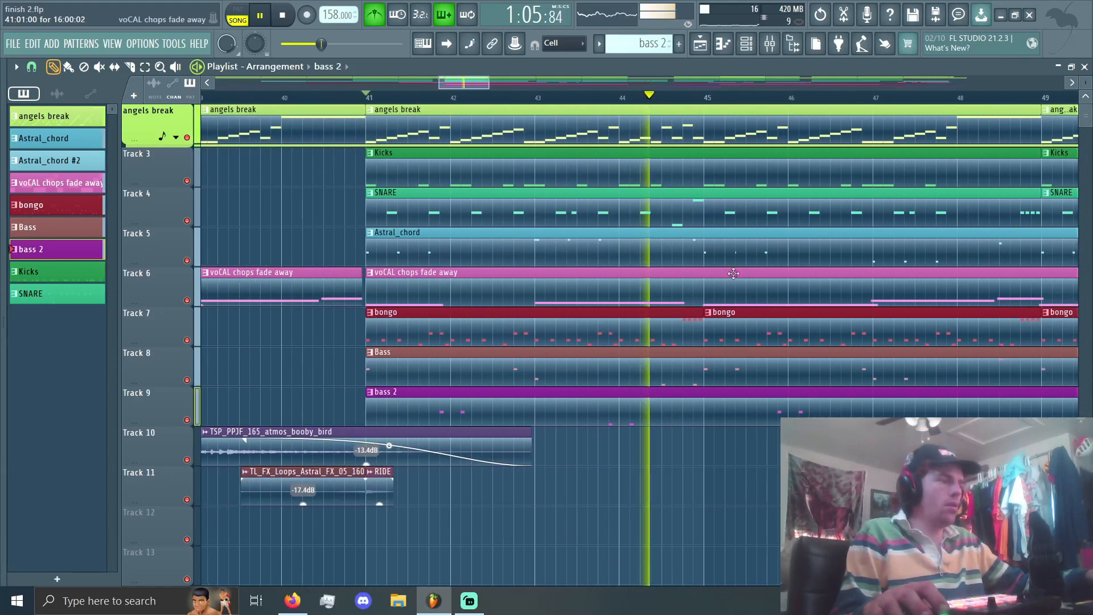
scroll(745, 300, "down", 2)
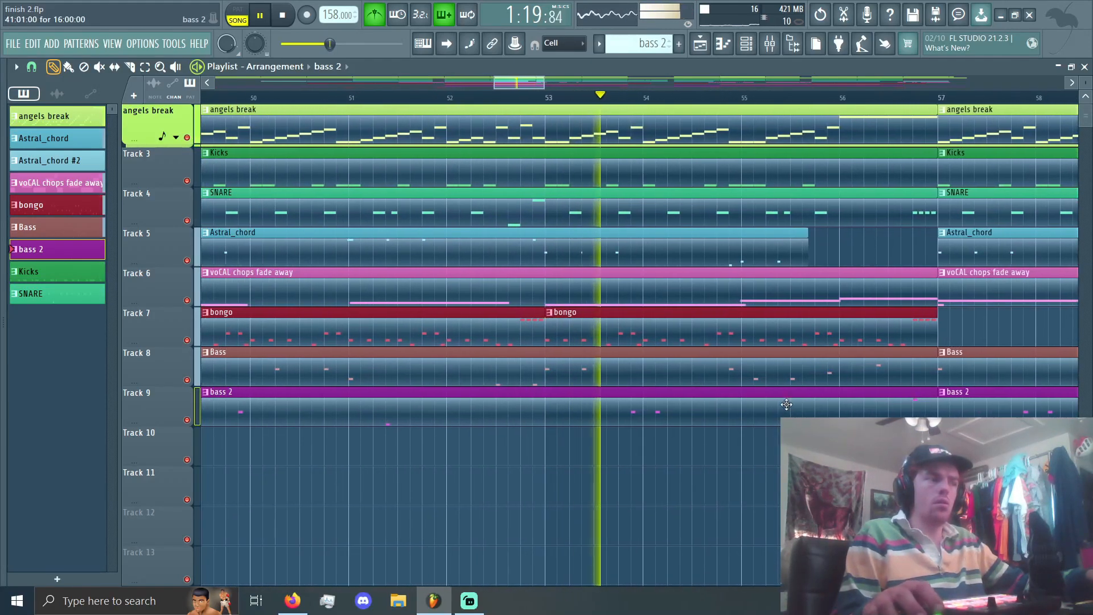
left_click(746, 43)
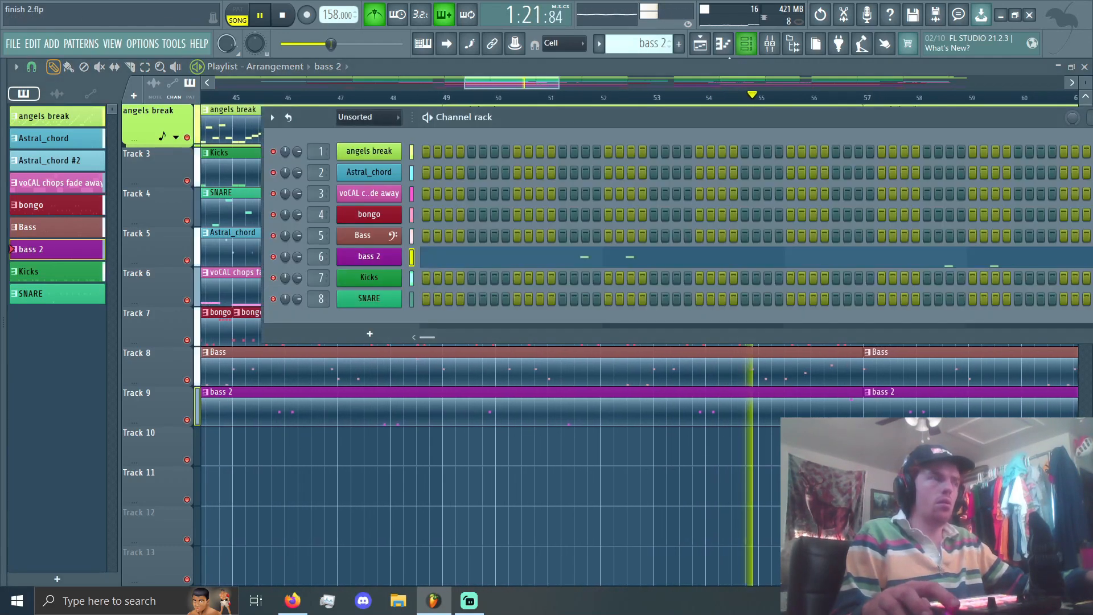
left_click(700, 46)
key("space")
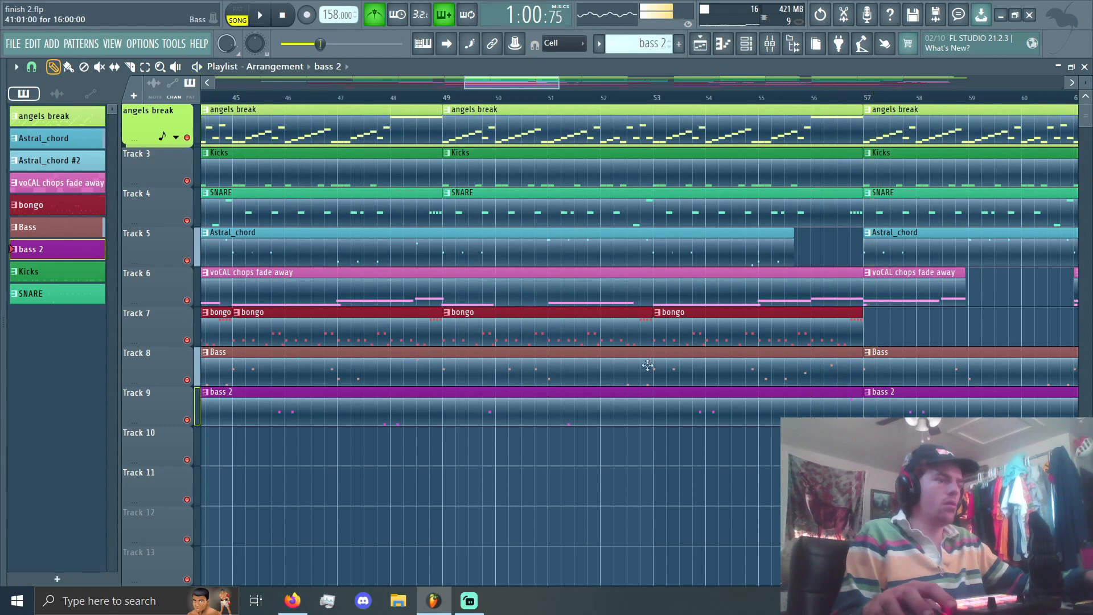
Step: Return the song position to the start and solo the atmos_booby_bird and RIDE tracks in the mixer
scroll(377, 374, "down", 3)
scroll(377, 375, "down", 6)
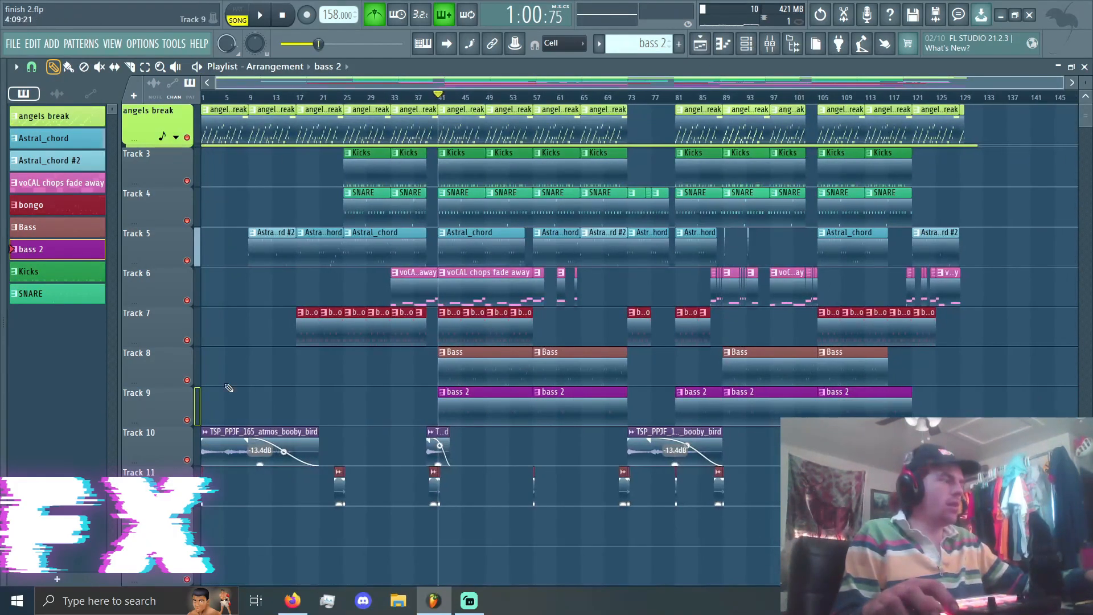
left_click_drag(221, 96, 202, 96)
left_click(770, 44)
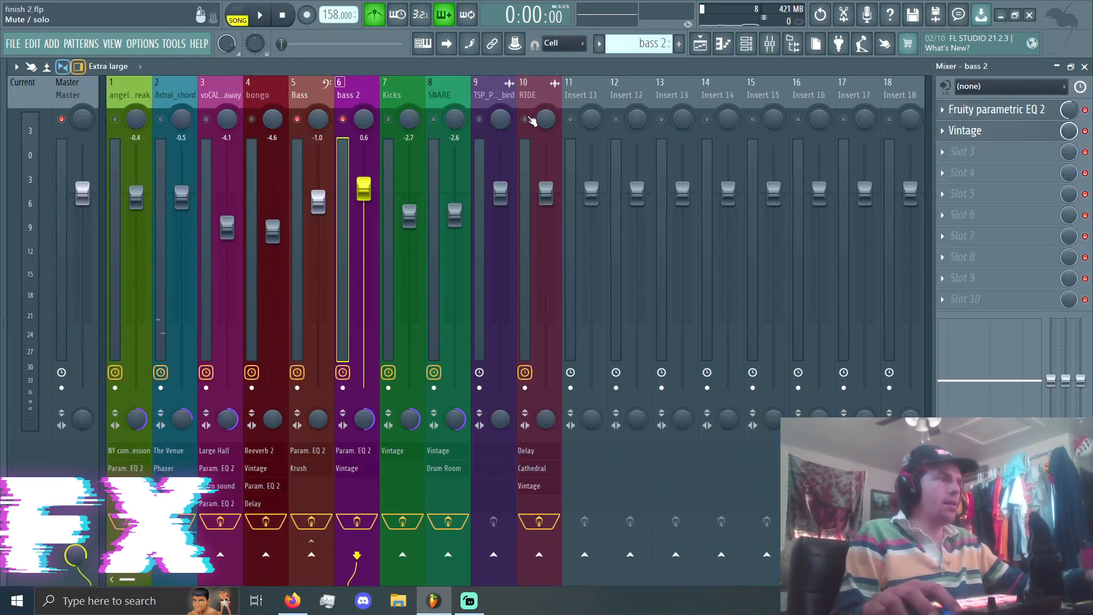
left_click(695, 43)
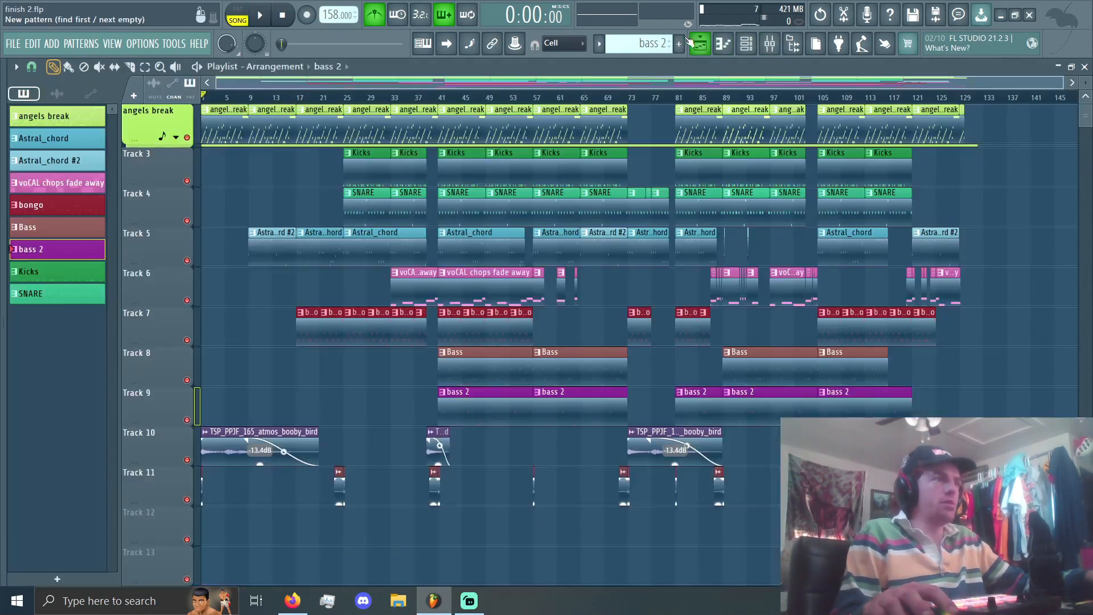
Step: List the project's audio clips and audition the TSP_PPJF_165_atmos_booby_bird clip at the beginning of the song
scroll(107, 227, "up", 7)
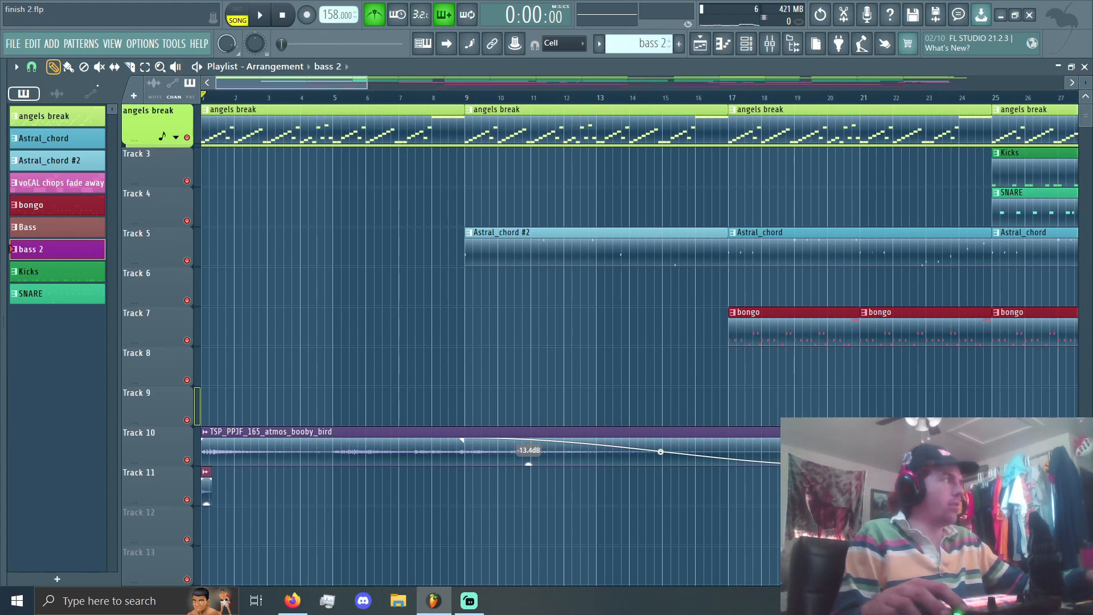
left_click(57, 95)
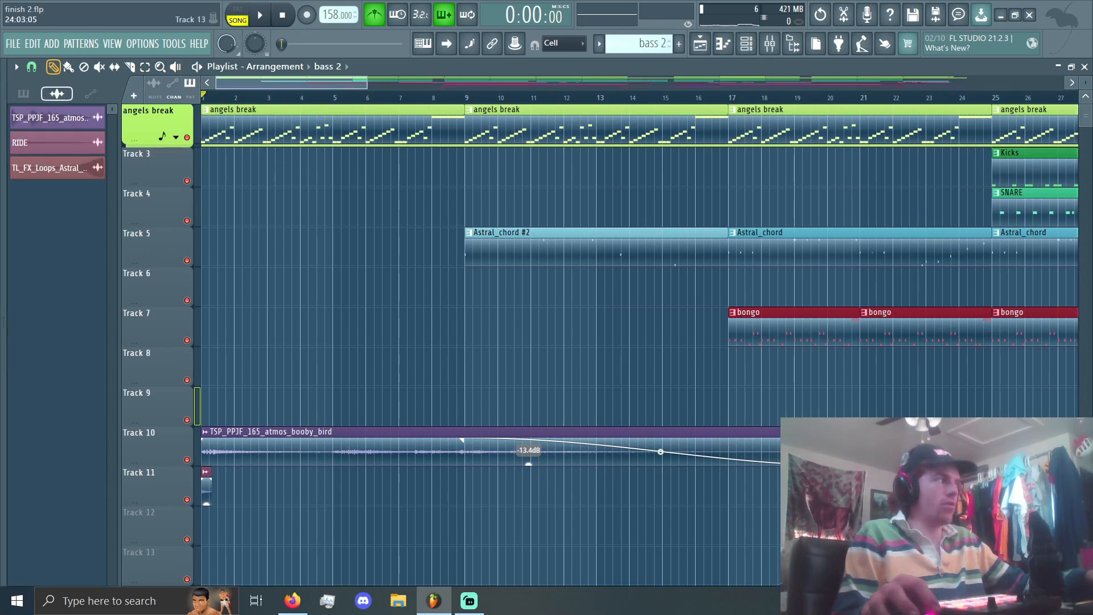
key("space")
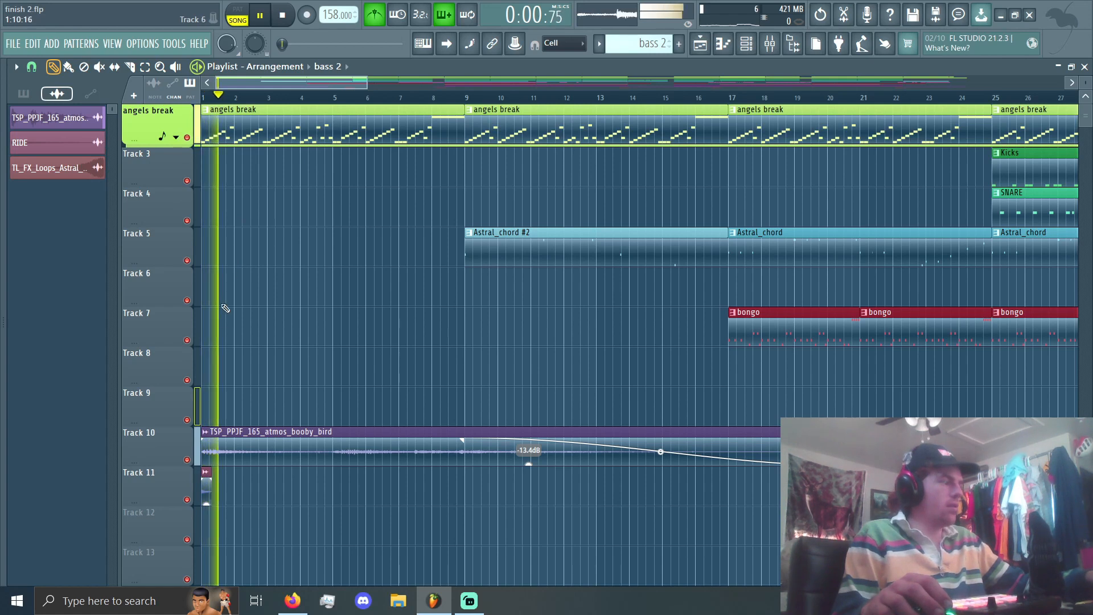
key("space")
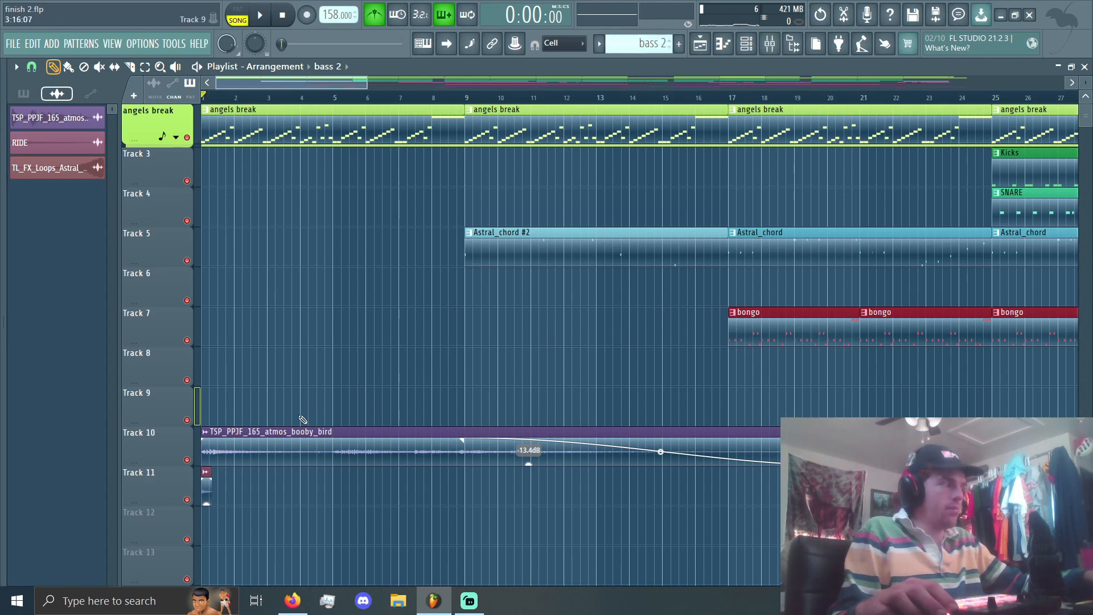
scroll(297, 441, "down", 5)
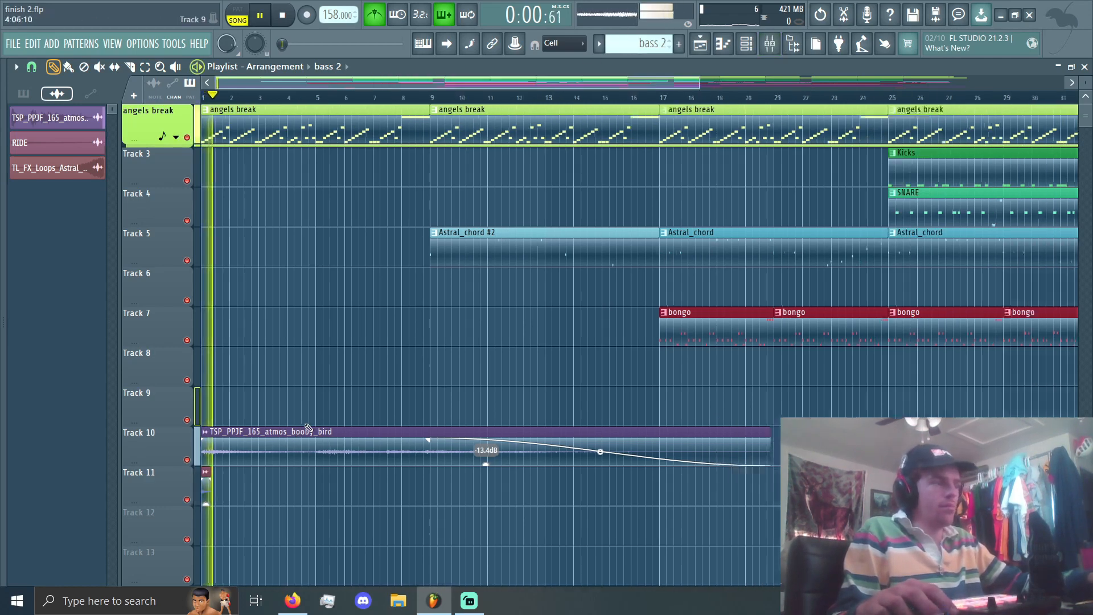
scroll(425, 380, "up", 8)
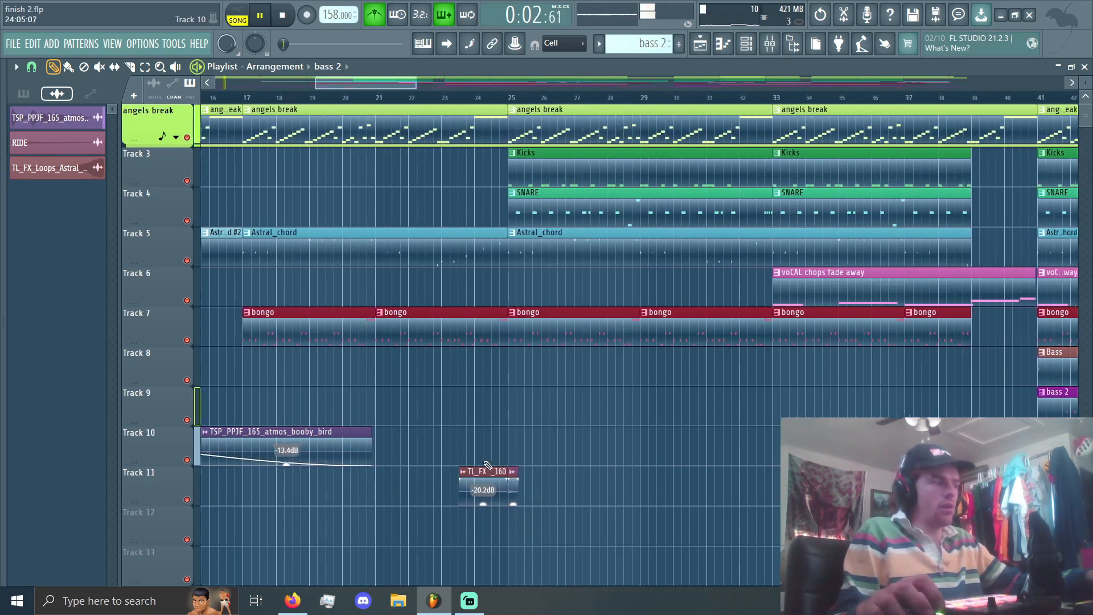
Step: Audition the FX transitions from bar 23 and from bar 39, including the Astral_FX loop and RIDE clips, and stop playing
left_click(382, 95)
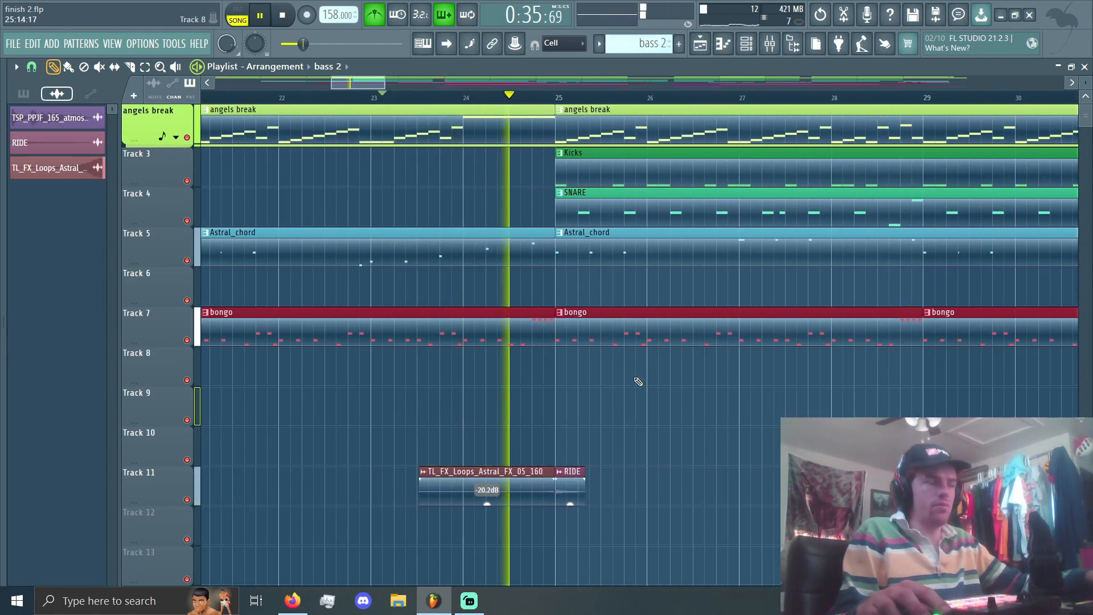
scroll(633, 382, "down", 8)
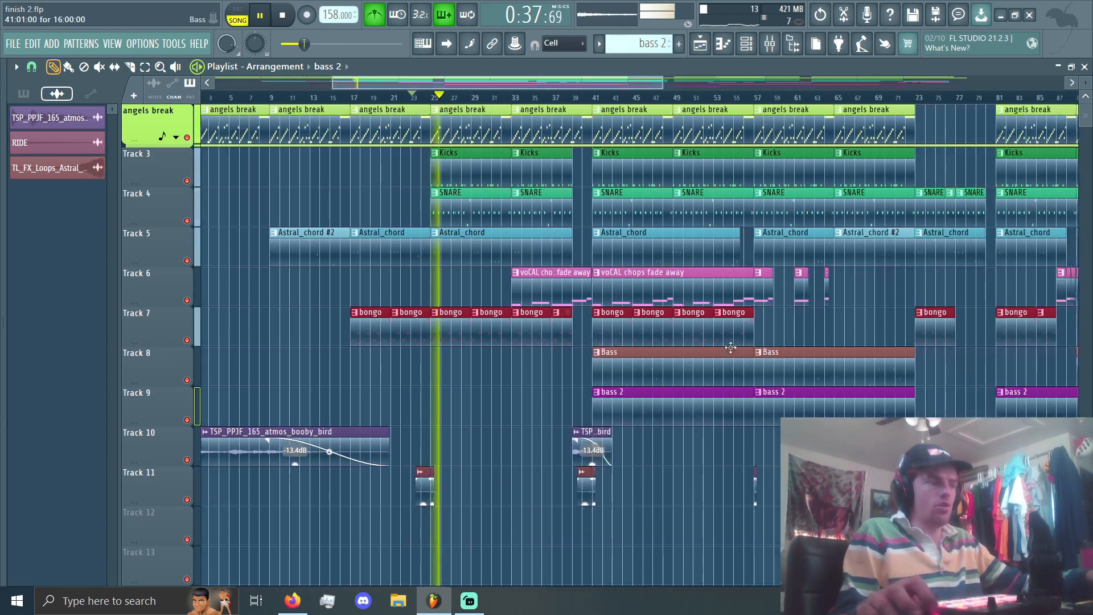
scroll(712, 345, "up", 4)
scroll(274, 332, "up", 3)
left_click(471, 95)
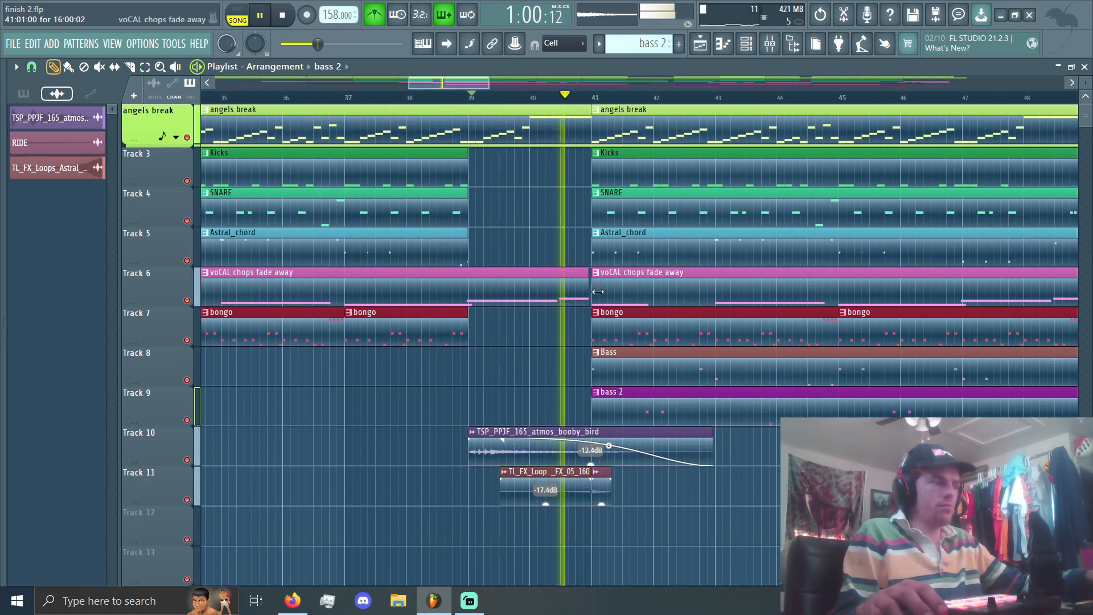
scroll(597, 292, "down", 8)
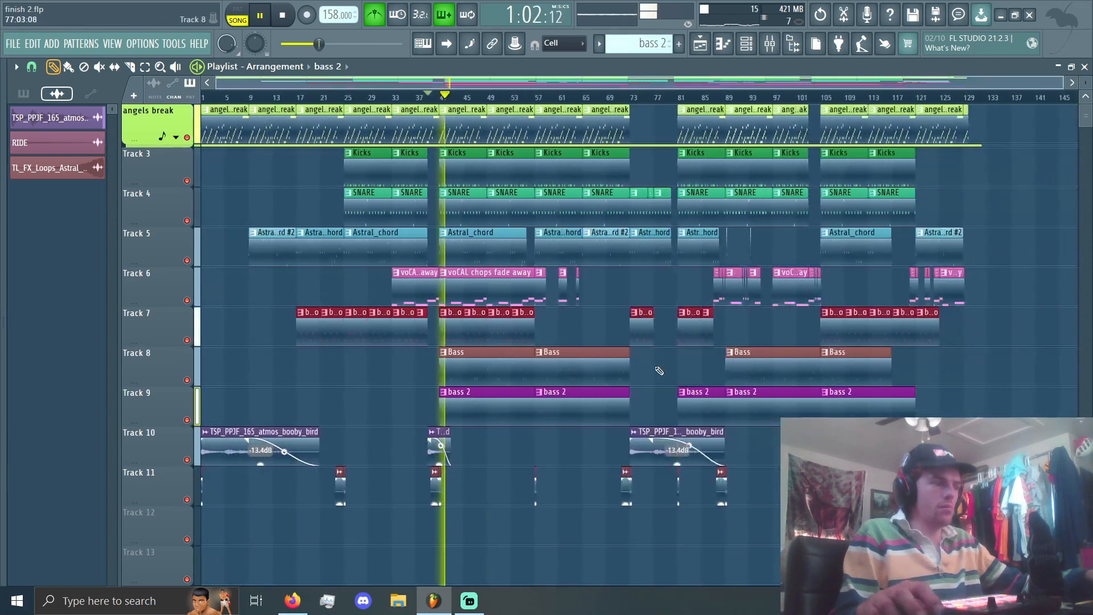
key("space")
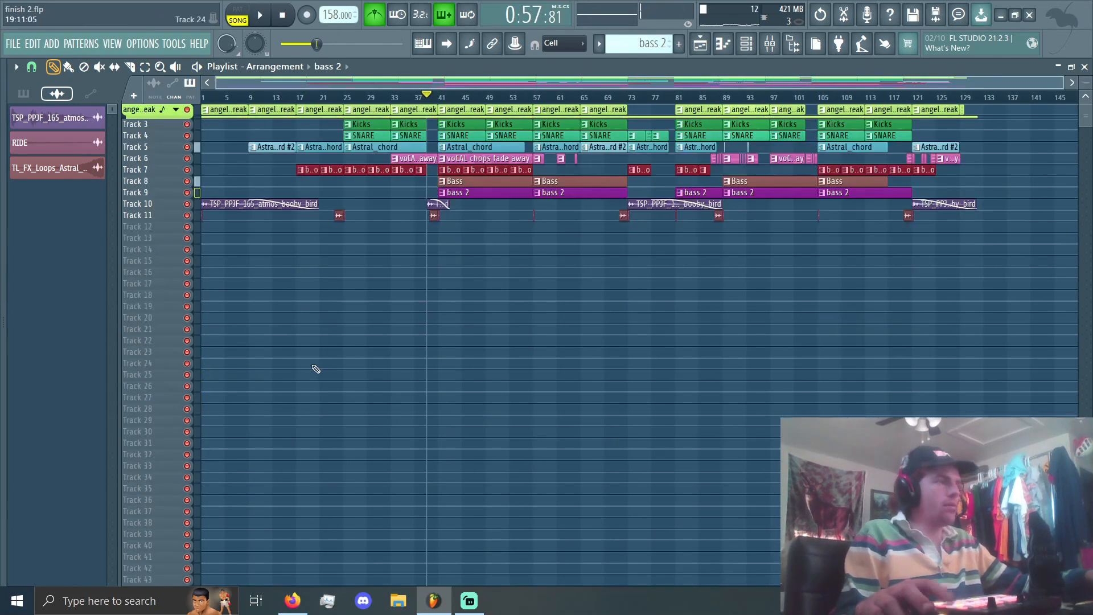
Step: Turn off the solo in the mixer to enable all tracks, and select the angels break track
scroll(306, 317, "up", 5)
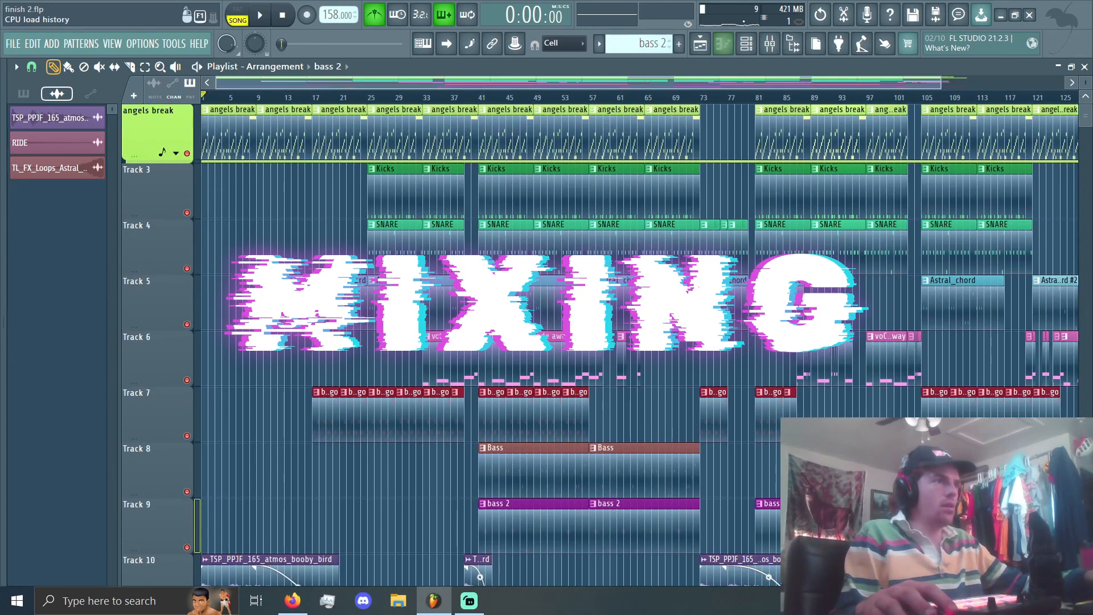
left_click(769, 44)
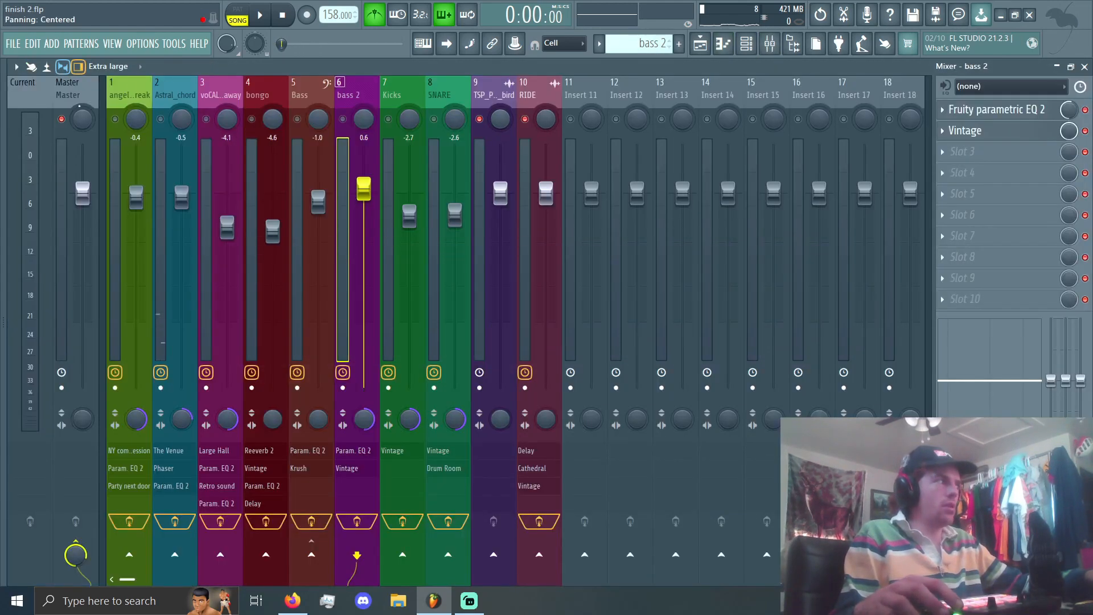
right_click(115, 119)
right_click(115, 119)
left_click(116, 171)
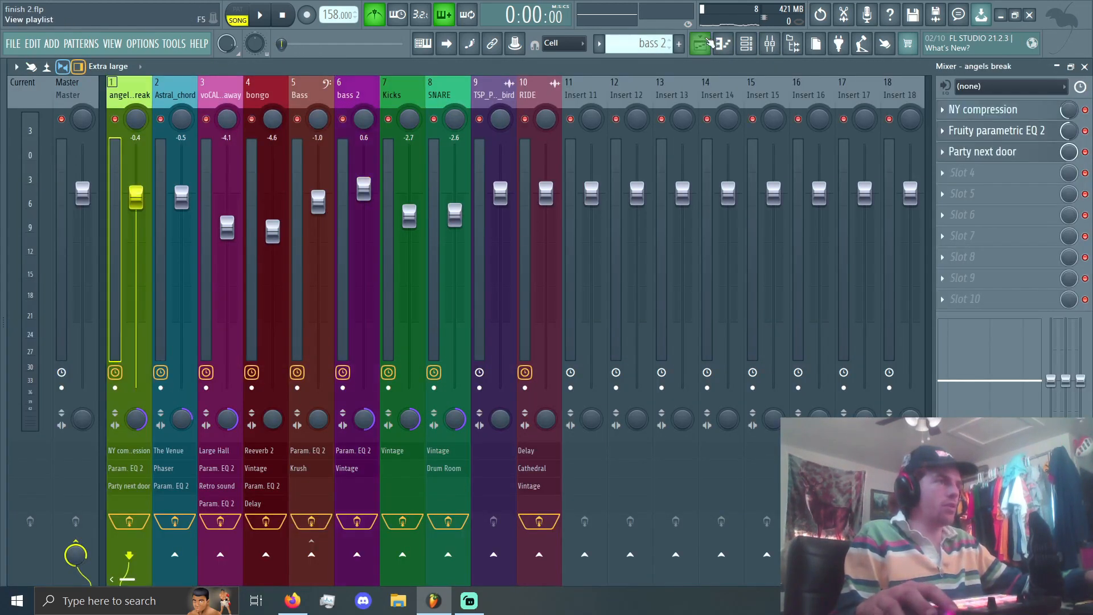
Step: Play the full mix briefly, and open the NY compression effect on the angels break track
key("space")
key("space")
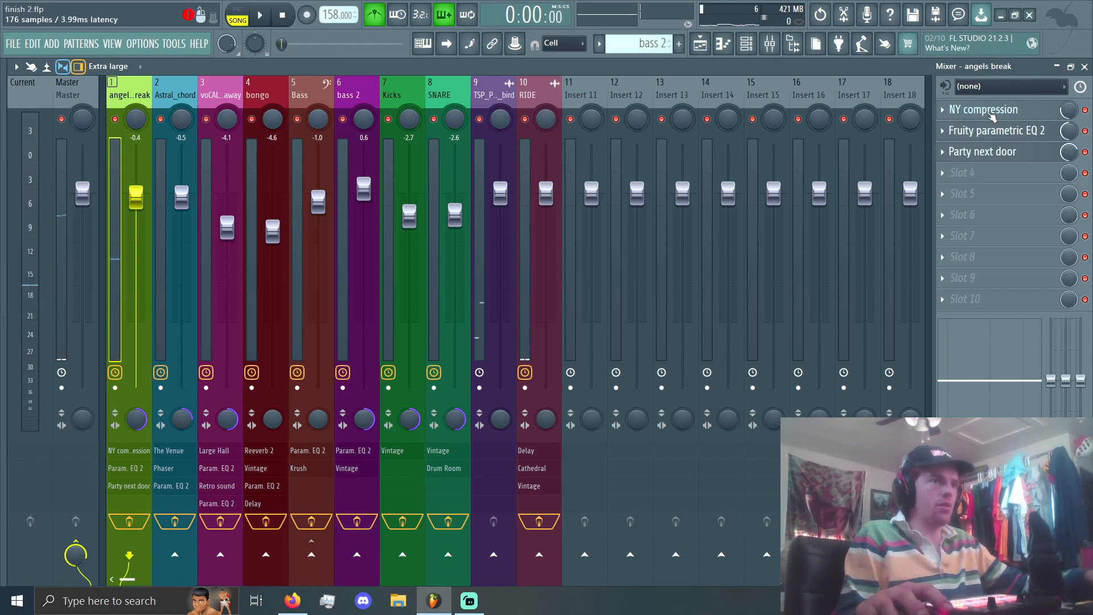
left_click(971, 111)
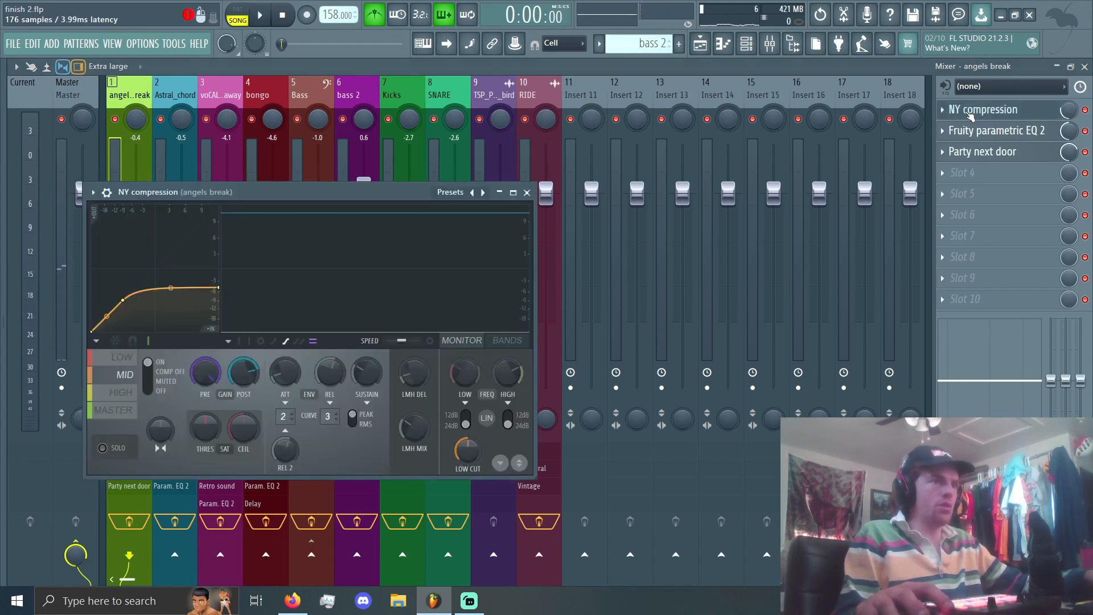
Step: Review the NY compression presets and the Fruity parametric EQ 2 on the angels break track, and play the song's opening briefly
left_click(527, 193)
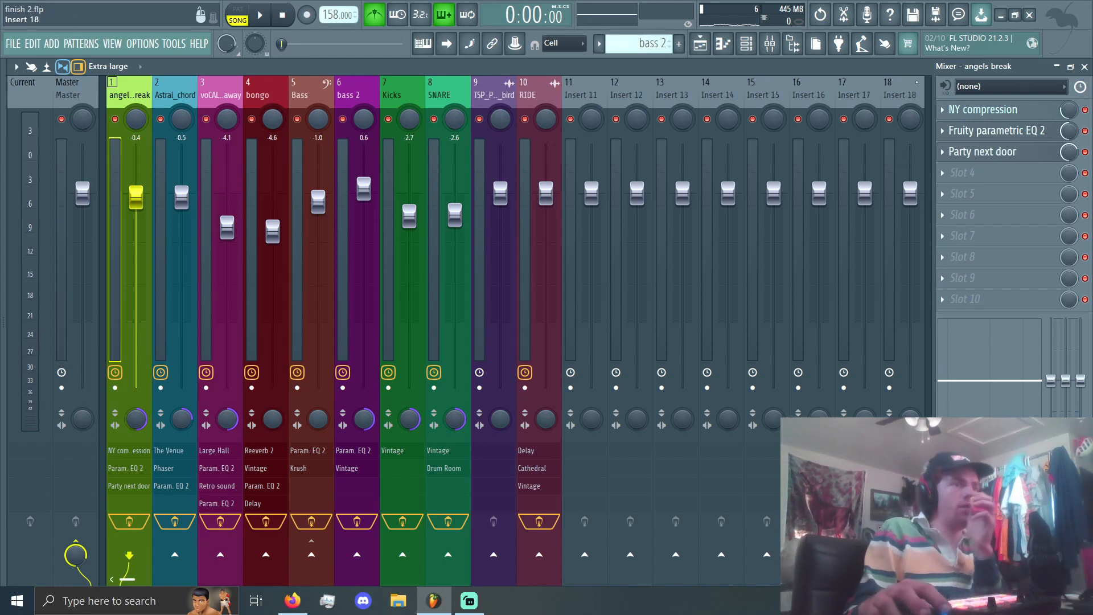
left_click(980, 116)
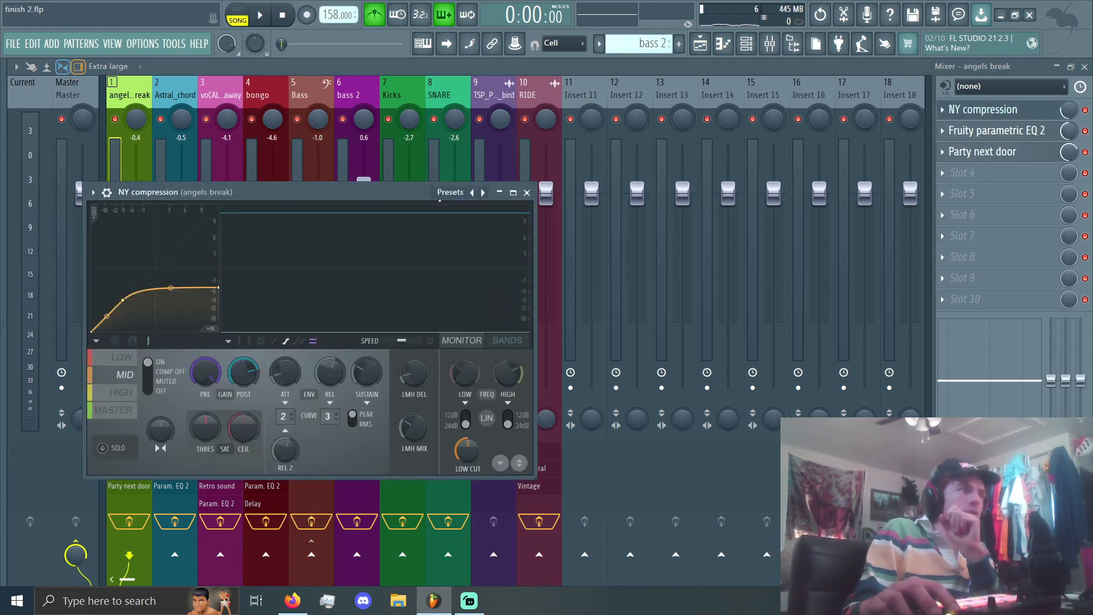
left_click(457, 194)
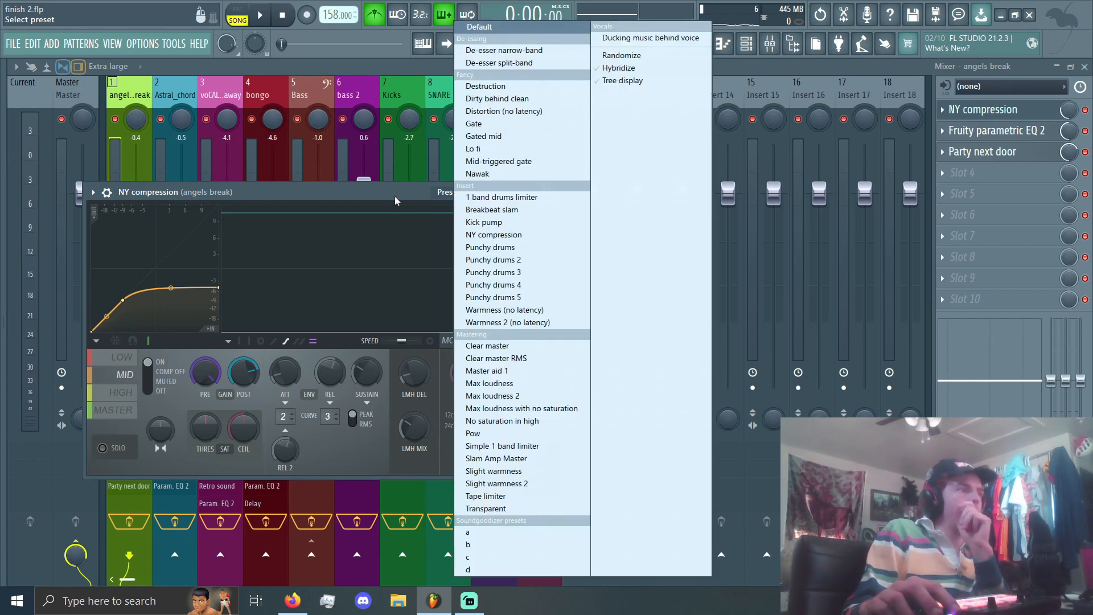
left_click(395, 198)
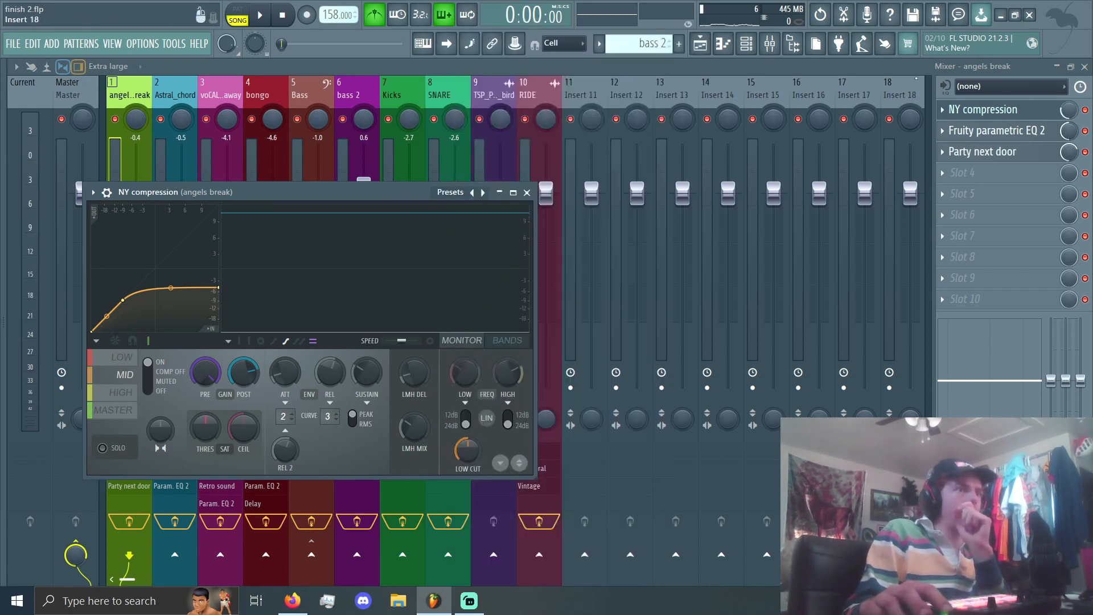
left_click(1013, 133)
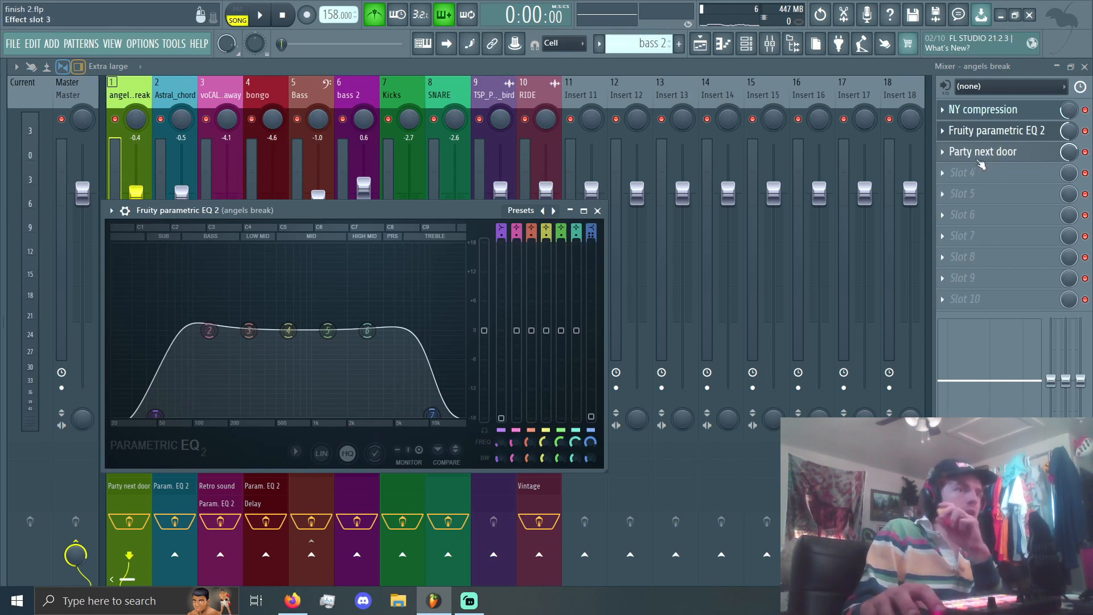
left_click(597, 210)
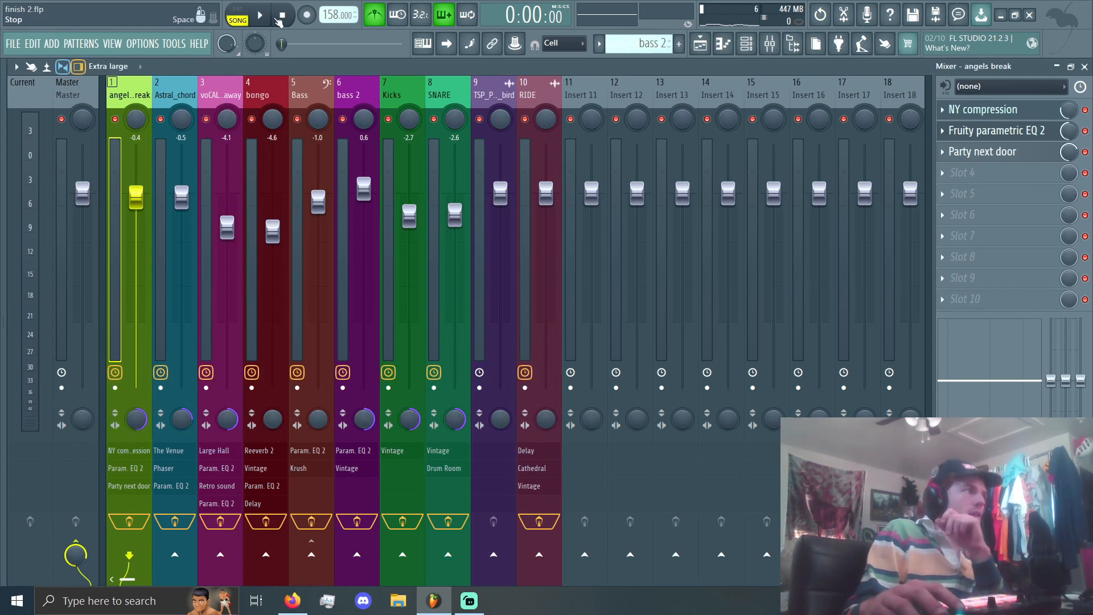
key("space")
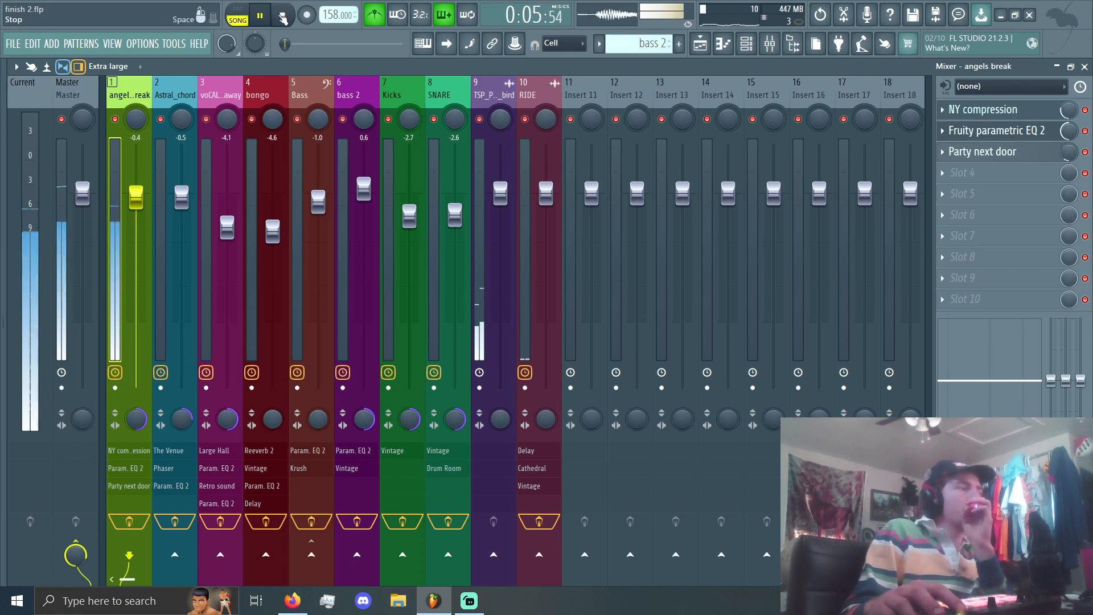
left_click(283, 17)
Step: Select the Astral_chord mixer track and inspect its Fruity parametric EQ 2, Fruity Phaser and The Venue reverb
left_click(193, 145)
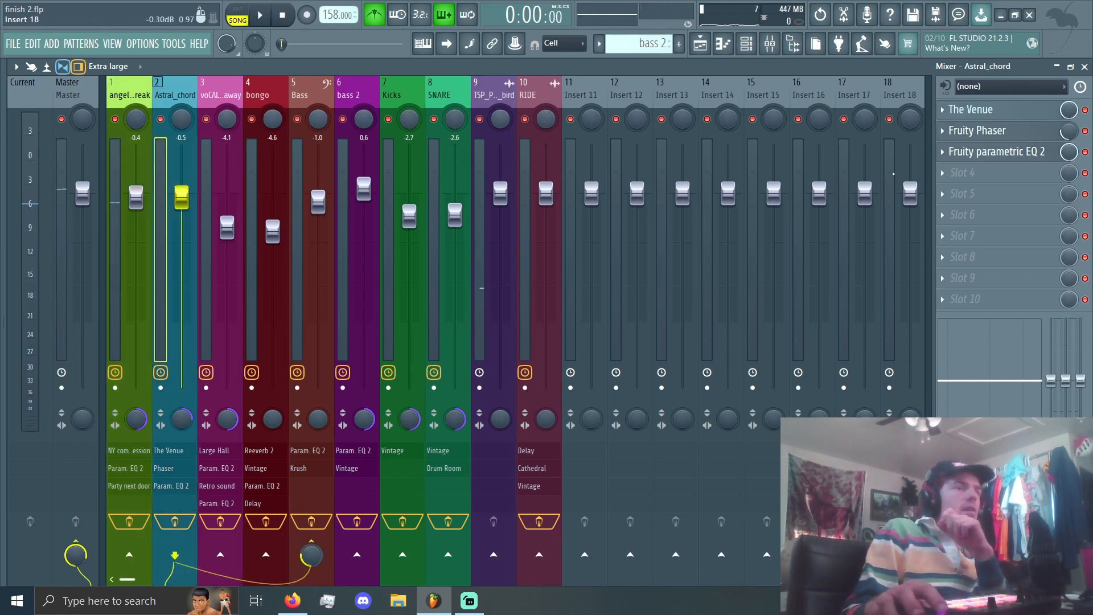
left_click(1002, 157)
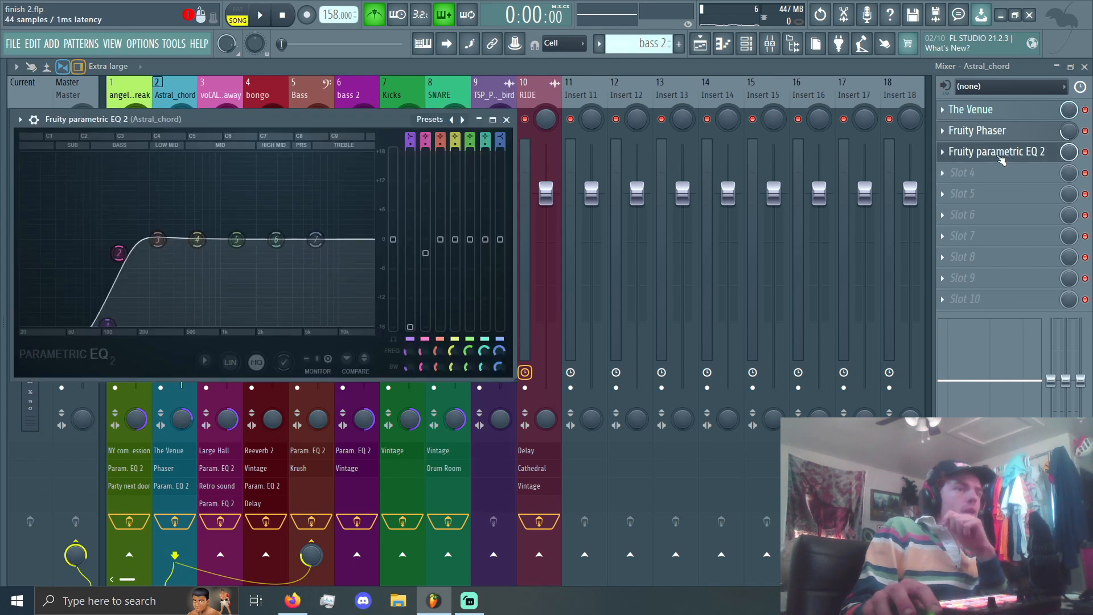
left_click(985, 131)
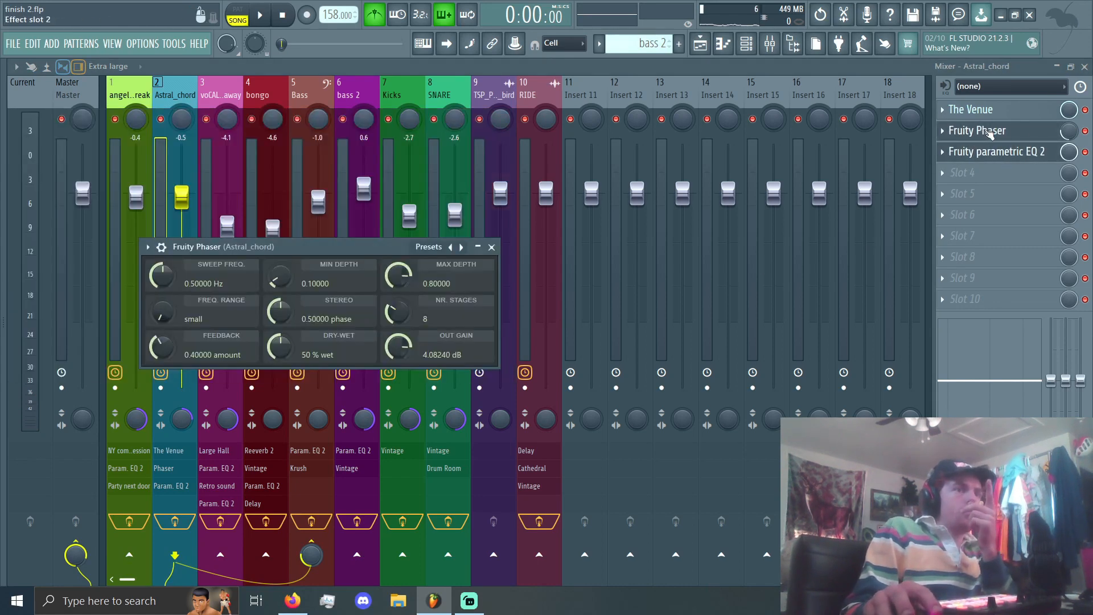
left_click(982, 113)
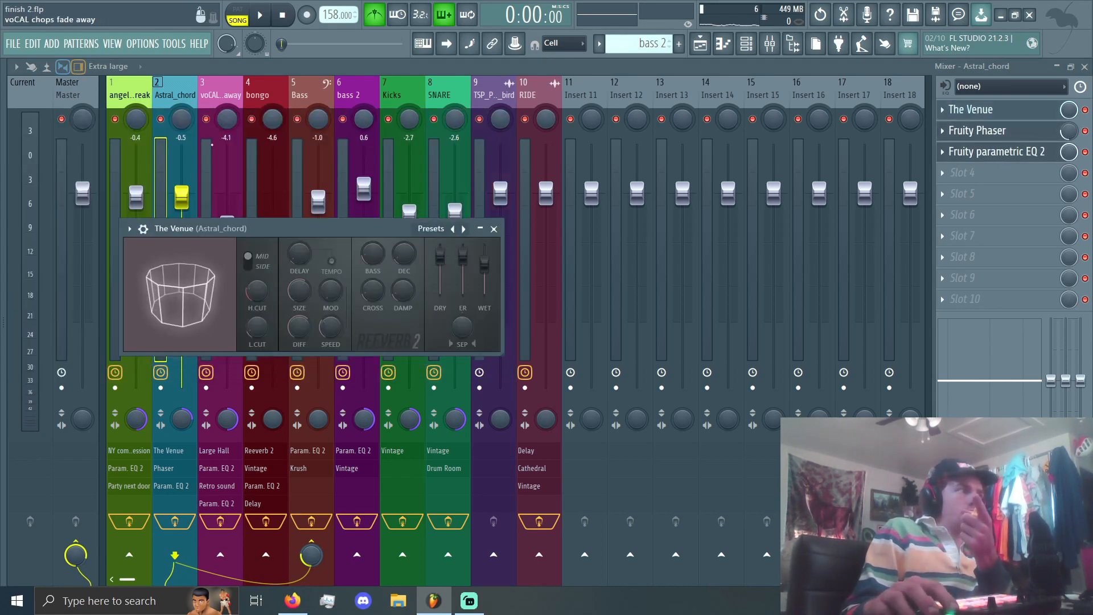
Step: Select the vocal chops mixer track, and play the arrangement from bar 9 while checking the mixer levels
left_click(207, 155)
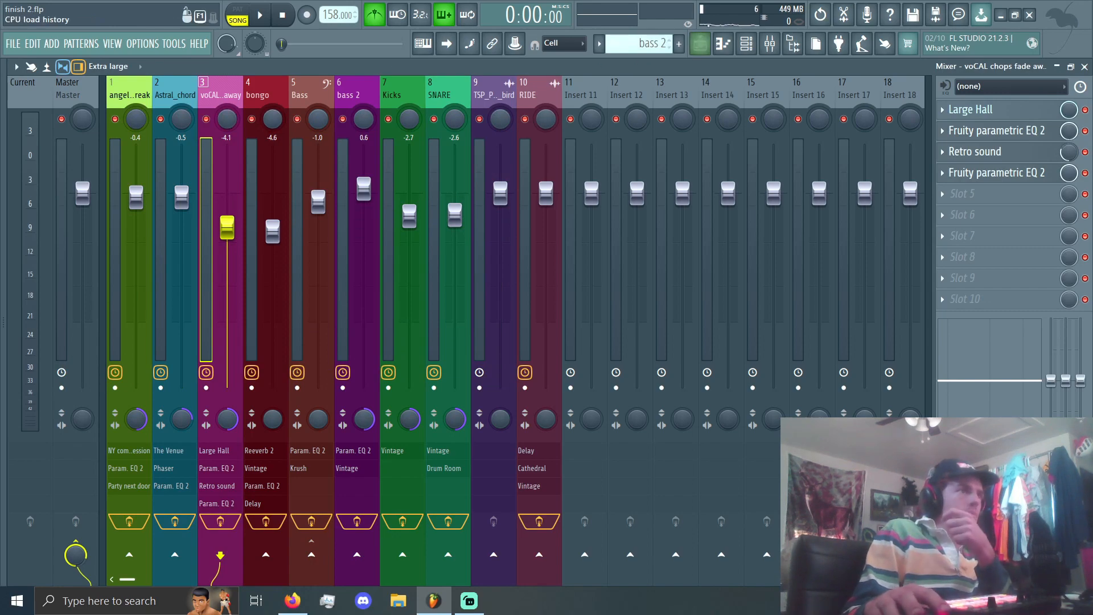
left_click(703, 44)
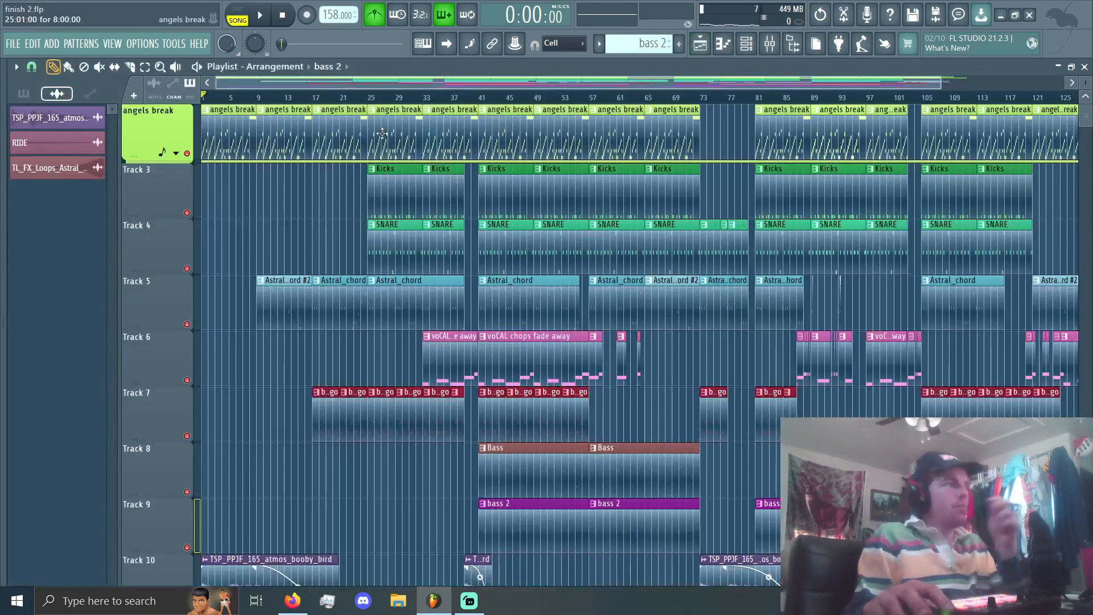
left_click(260, 98)
key("space")
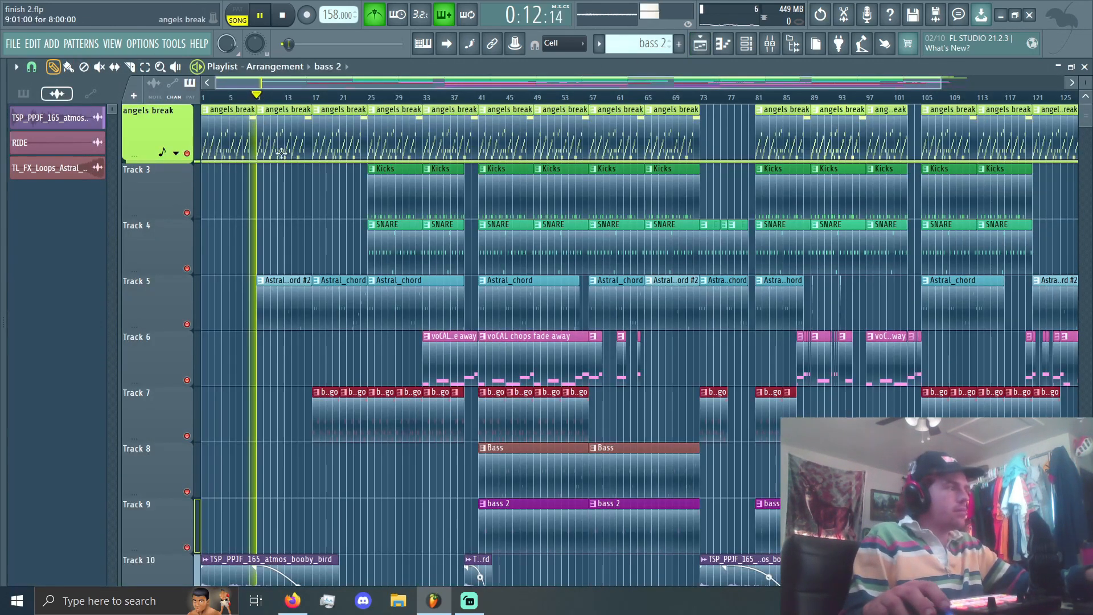
left_click(730, 51)
left_click(745, 46)
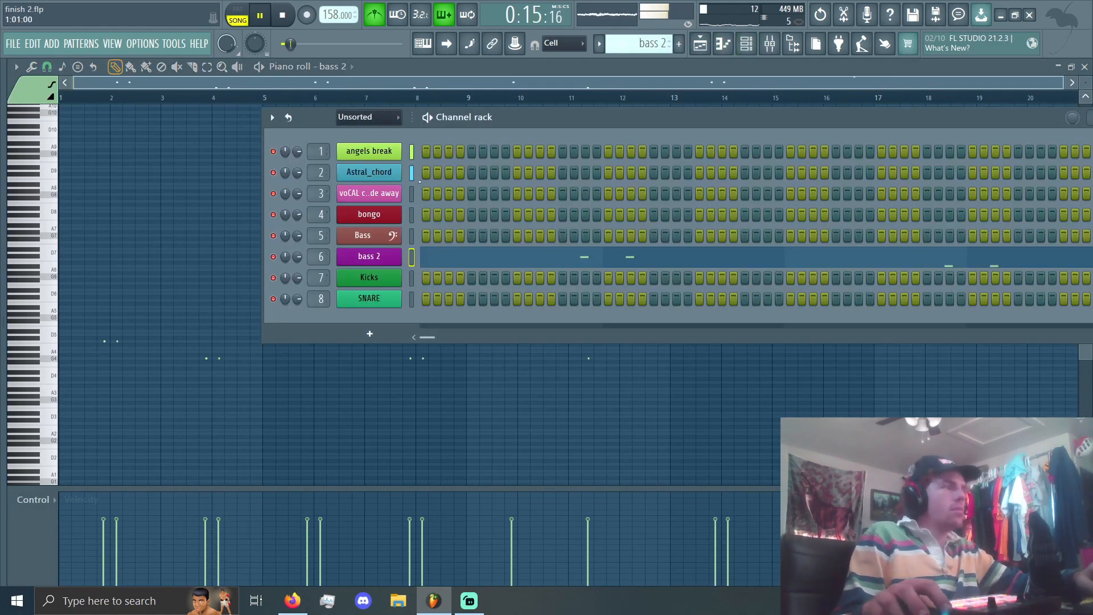
left_click(779, 51)
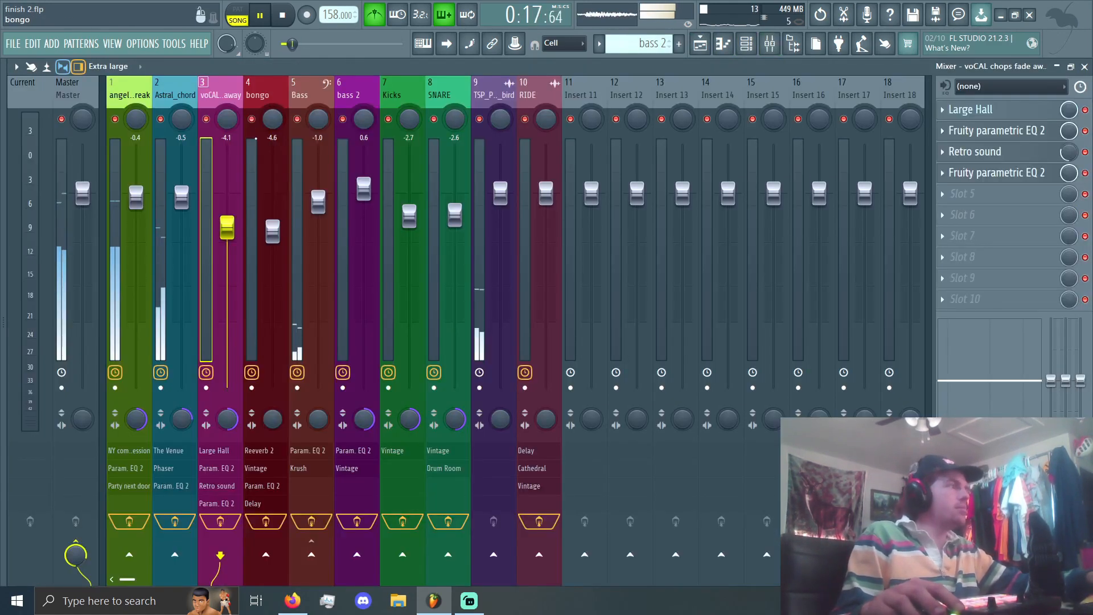
left_click(701, 44)
key("space")
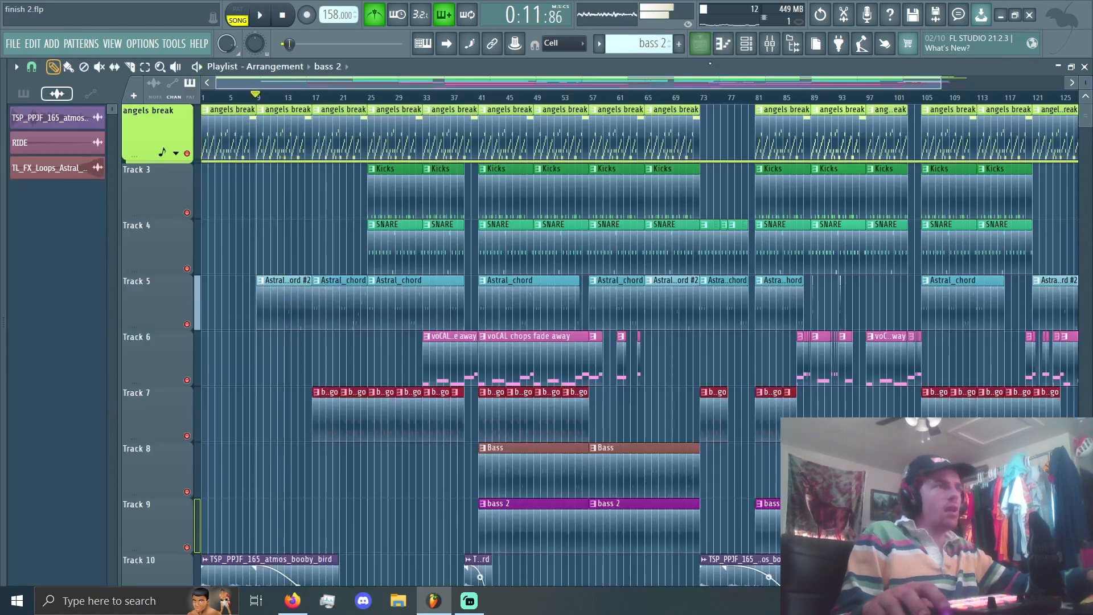
Step: Solo the vocal chops track in the mixer and set the playback position to bar 41 in the playlist
left_click(770, 44)
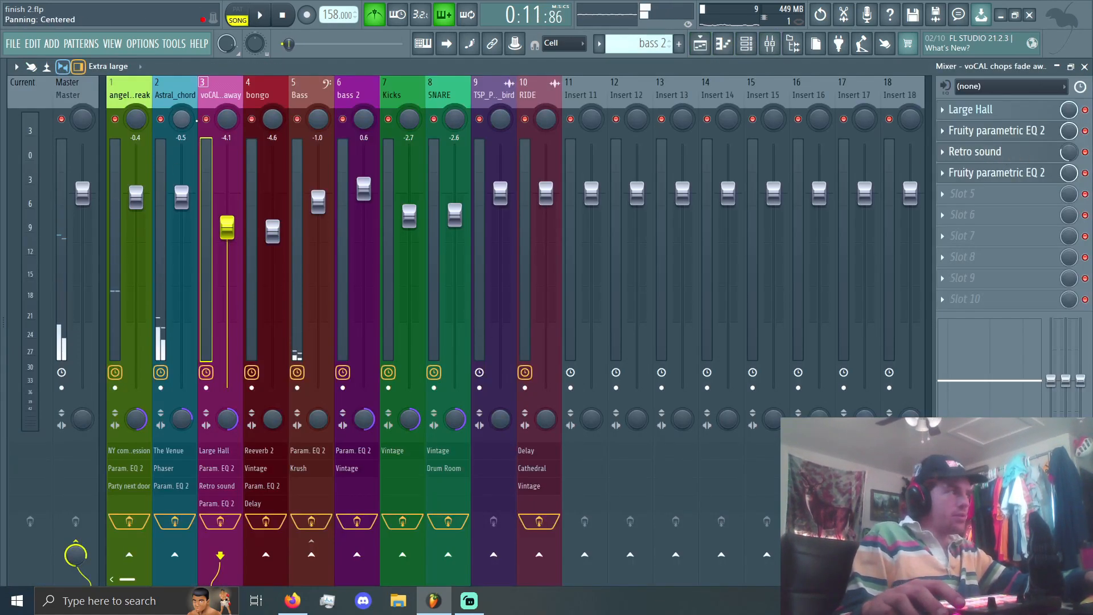
right_click(206, 119)
left_click(702, 45)
scroll(490, 98, "up", 4)
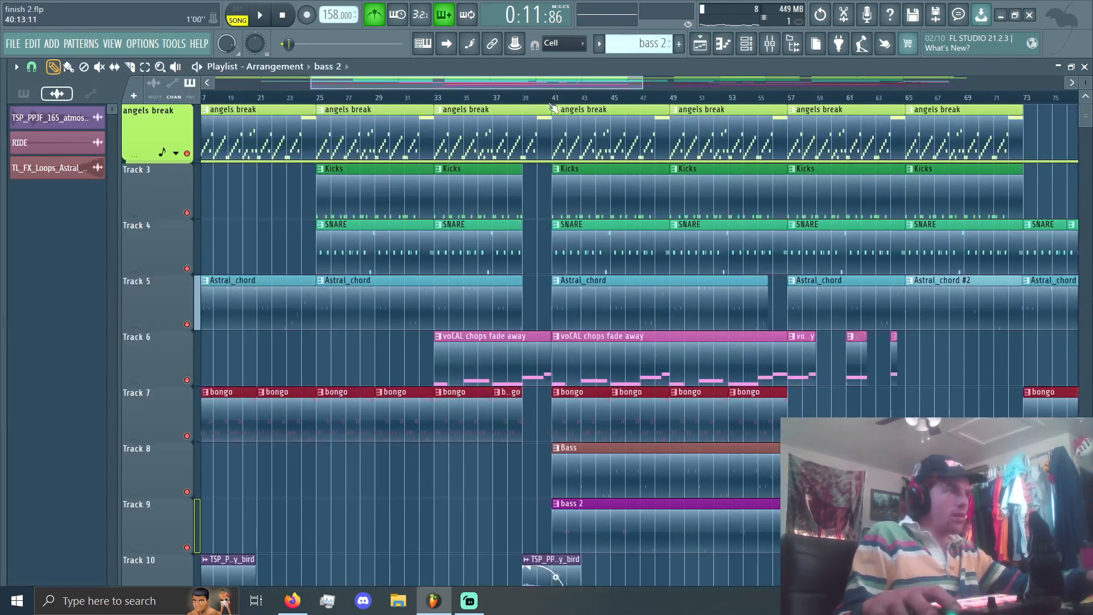
left_click(553, 98)
scroll(637, 98, "up", 2)
left_click(770, 44)
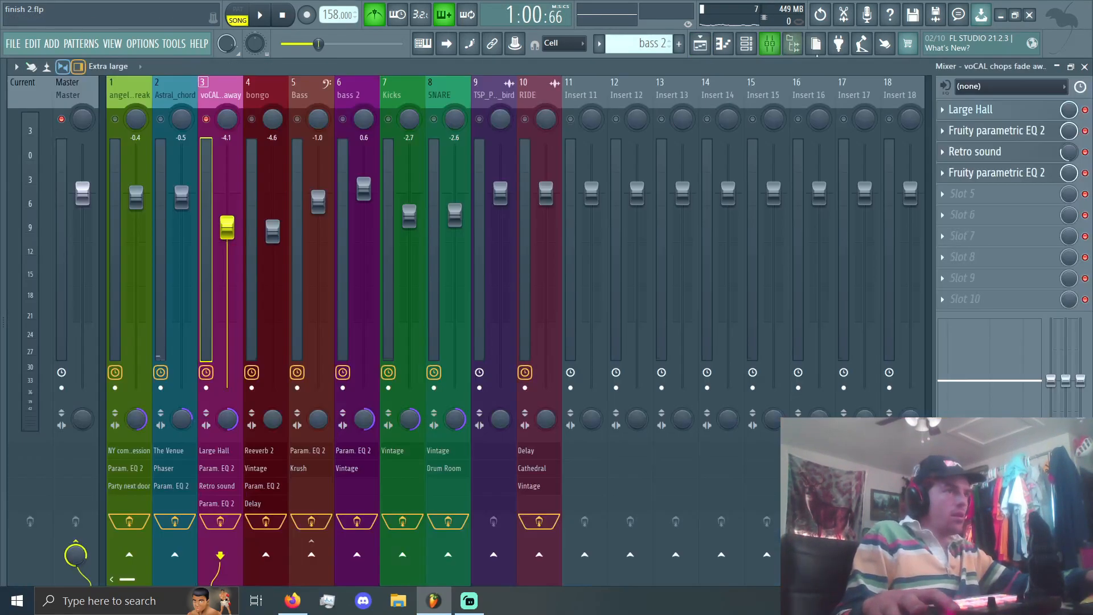
Step: Inspect the Retro sound effect and its preset list on the vocal chops track, and close it
left_click(988, 152)
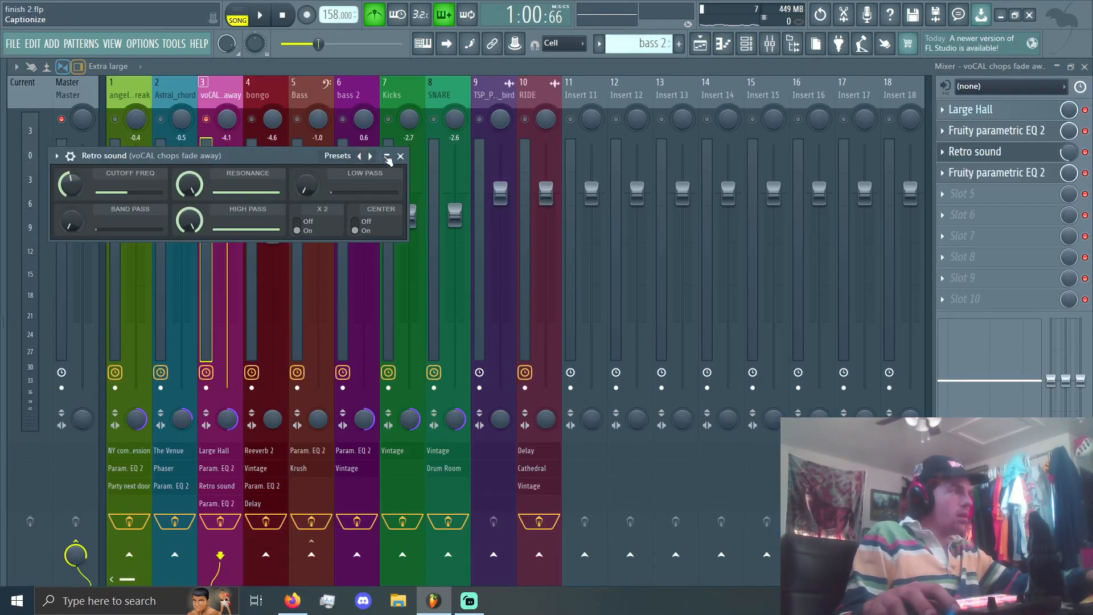
left_click(333, 157)
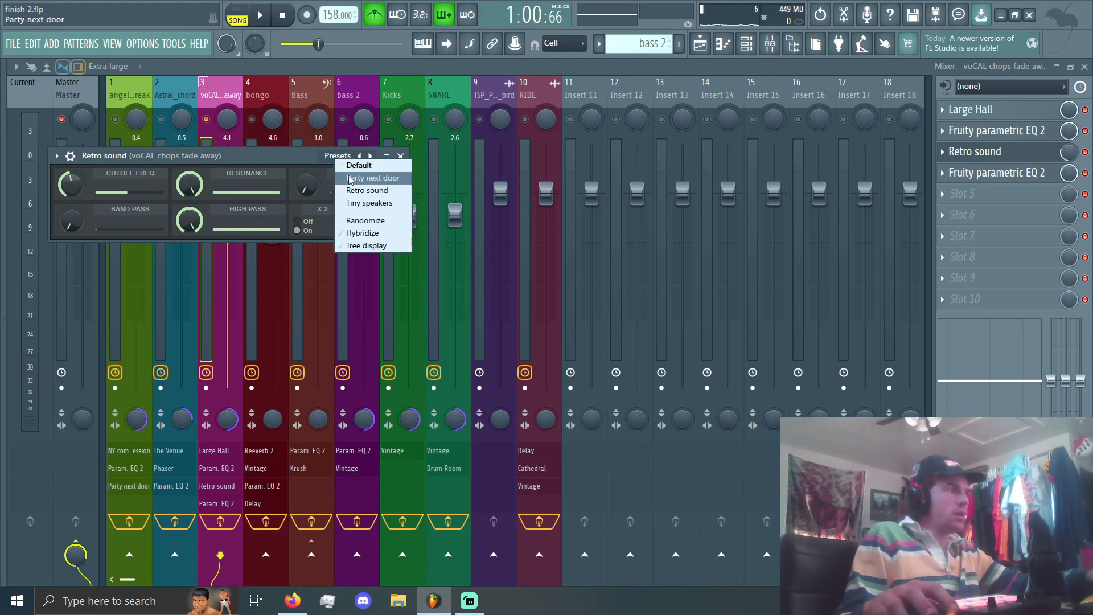
left_click(307, 163)
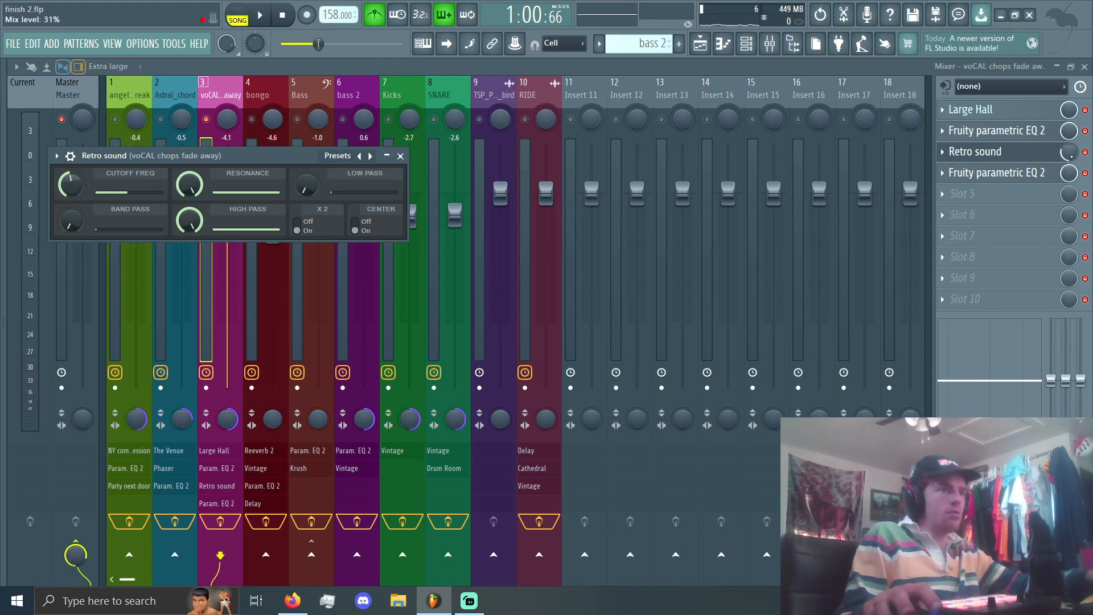
left_click(1025, 153)
Step: Audition the soloed vocal chops with Retro sound bypassed and enabled, and set its mix level to 32%
key("space")
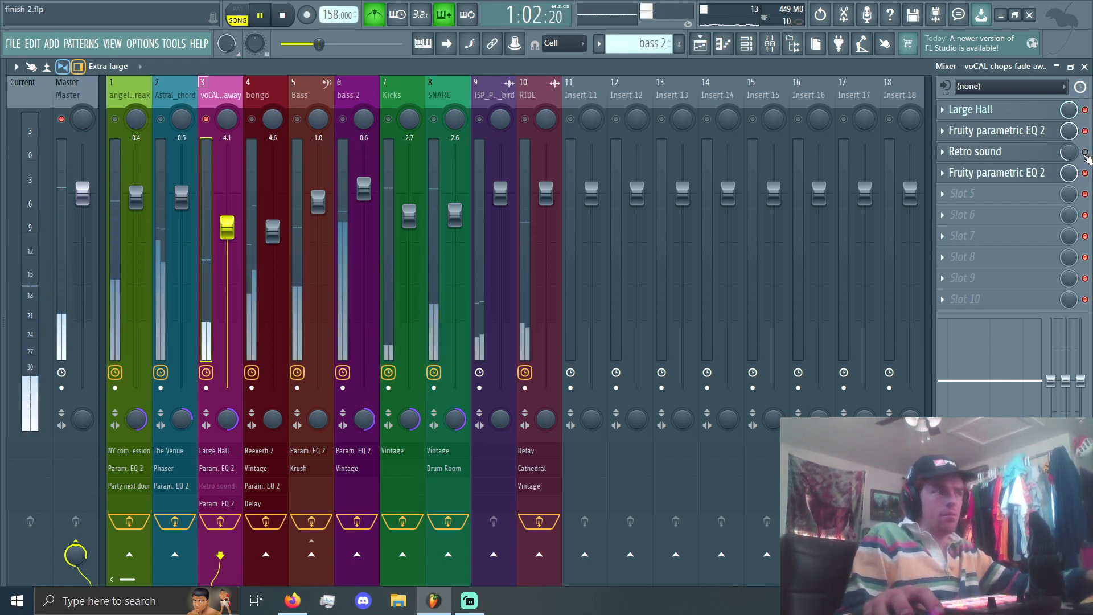
left_click(1086, 153)
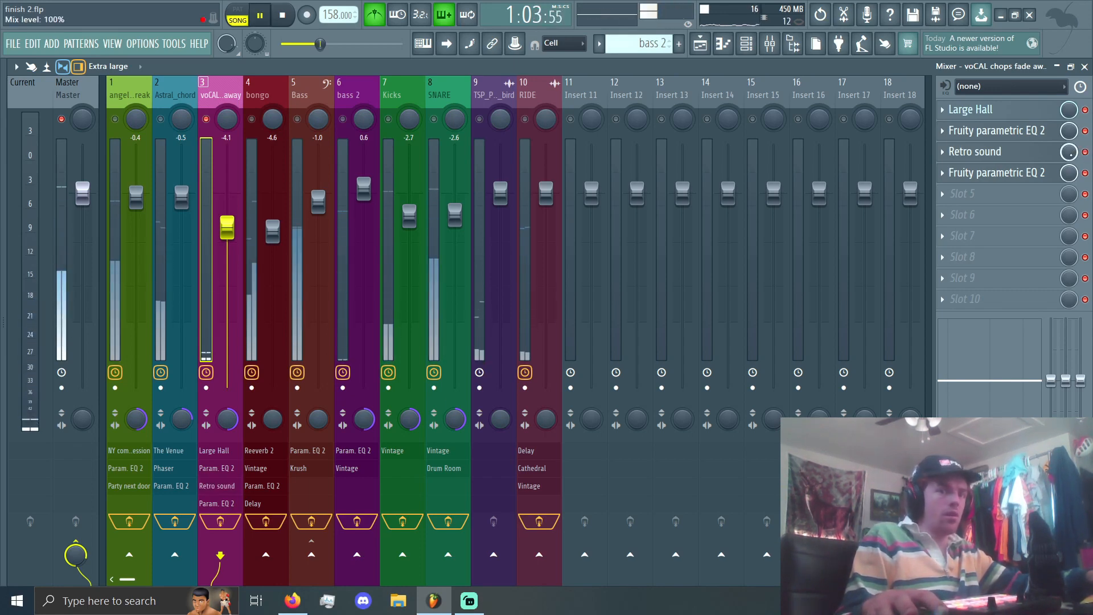
left_click_drag(1070, 152, 1070, 182)
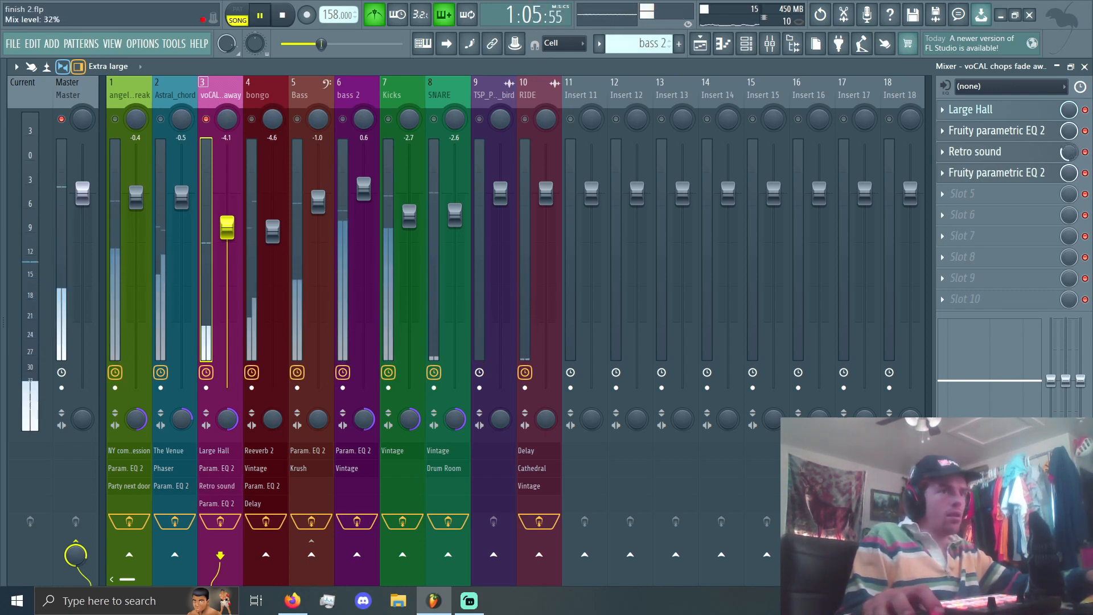
key("space")
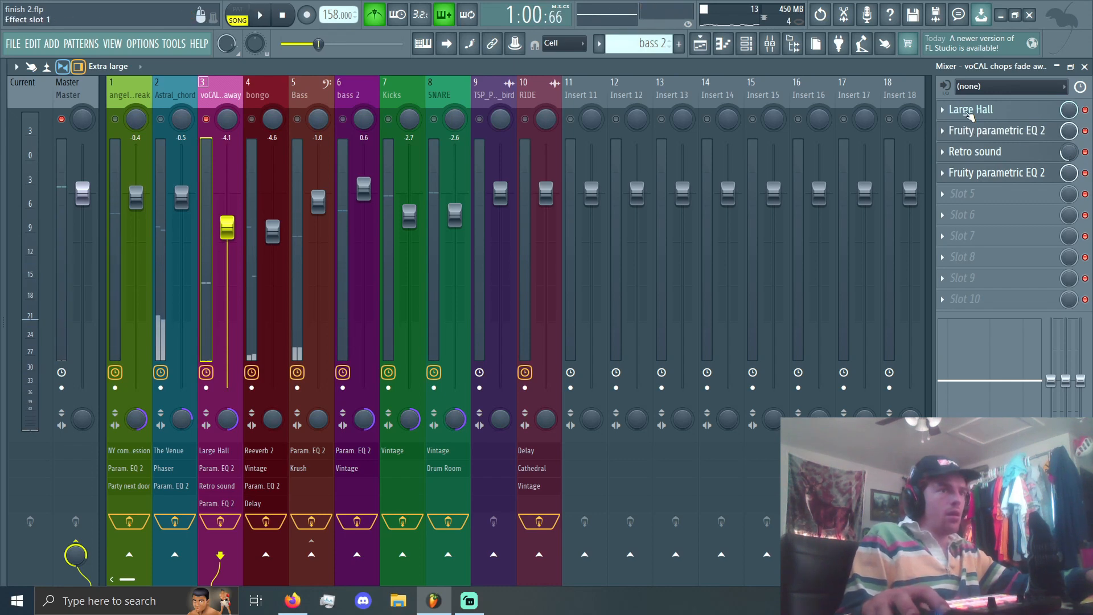
Step: Inspect the Large Hall reverb and both Fruity parametric EQ 2 effects on the vocal chops track, and close them
left_click(970, 113)
left_click(970, 112)
left_click(985, 132)
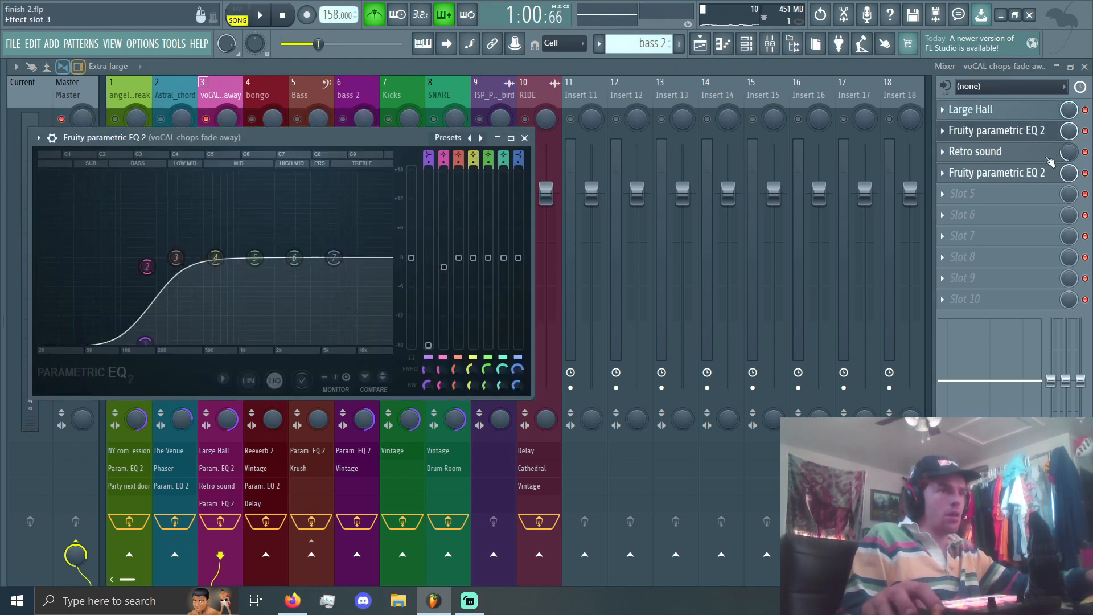
left_click(985, 173)
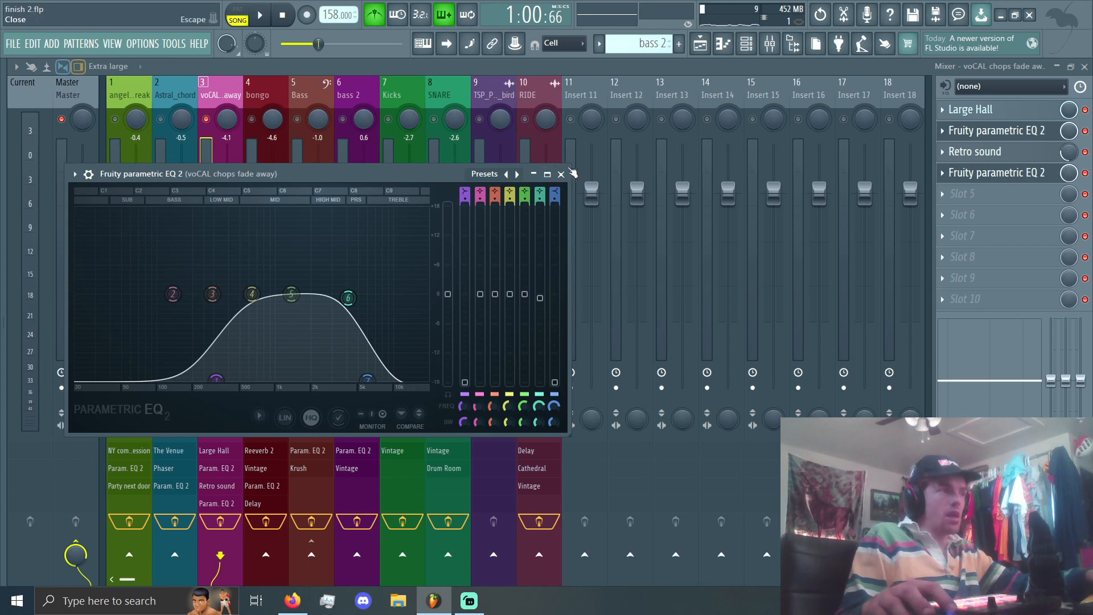
left_click(572, 173)
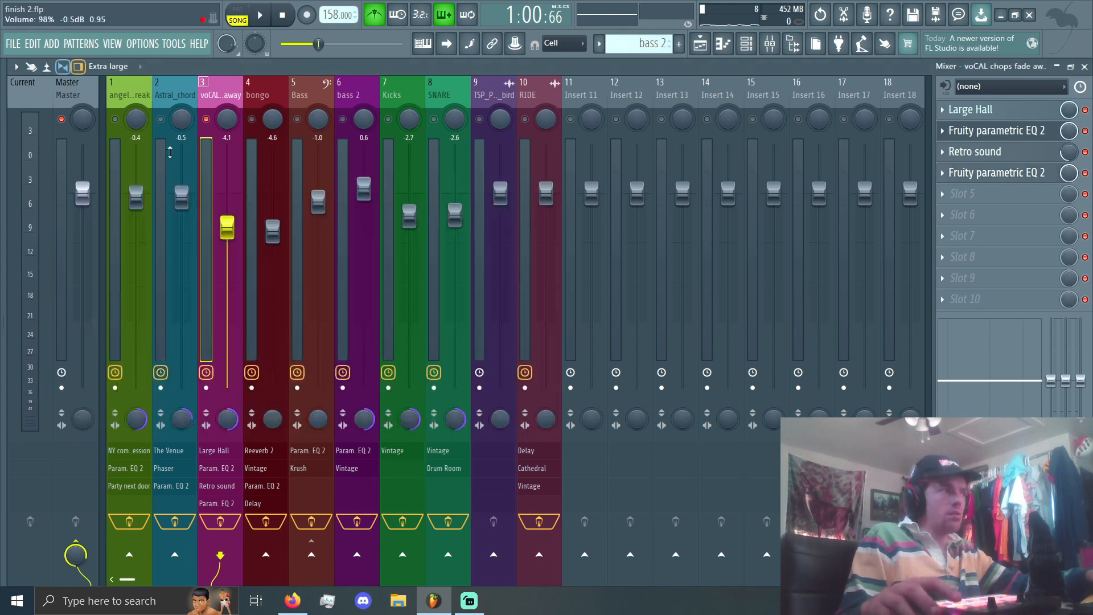
Step: Turn off the solo on the vocal chops track and play the full mix briefly from bar 41
right_click(208, 121)
key("space")
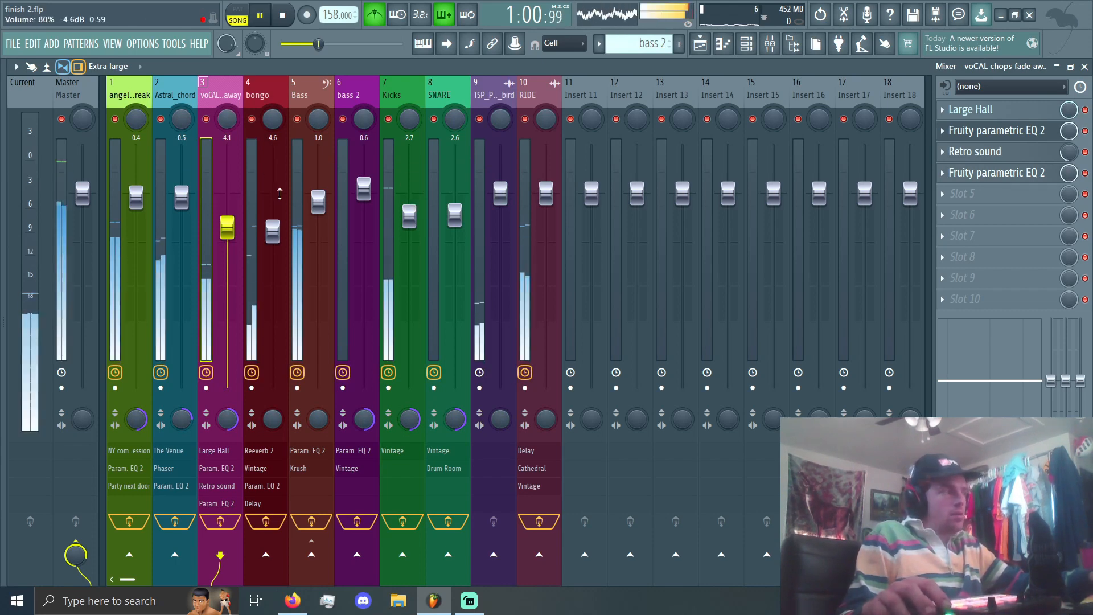
key("space")
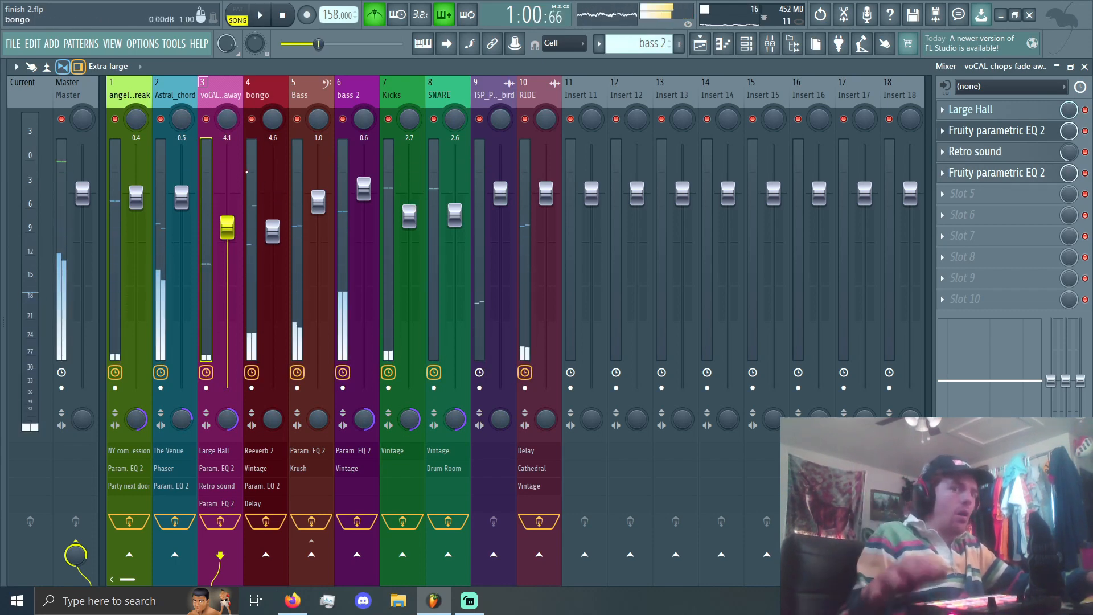
Step: Select the bongo mixer track and open its Fruity Delay effect
left_click(770, 44)
left_click(769, 45)
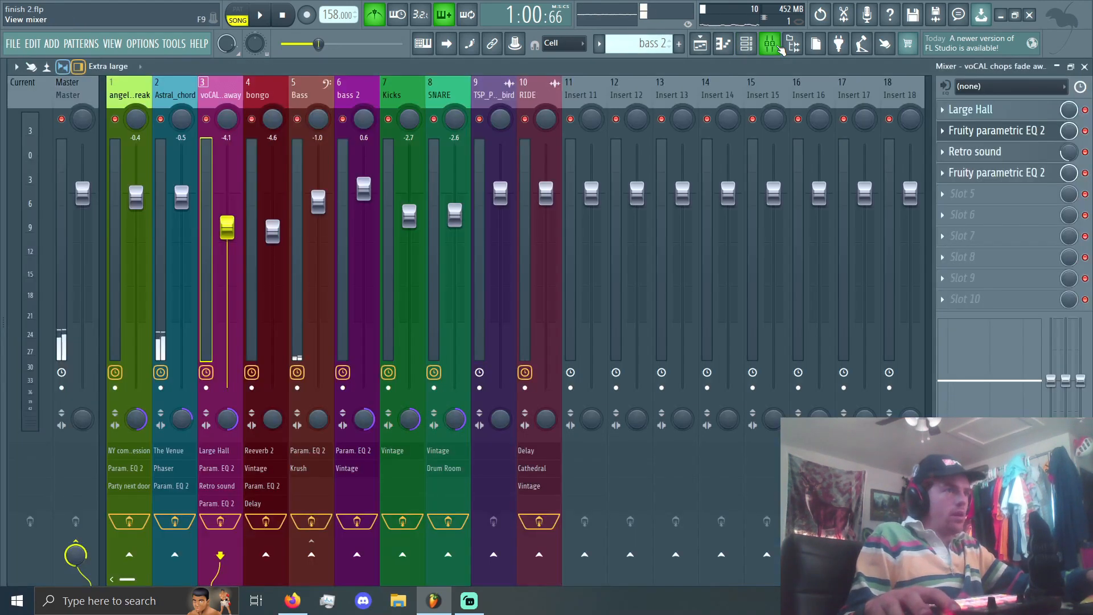
left_click(262, 151)
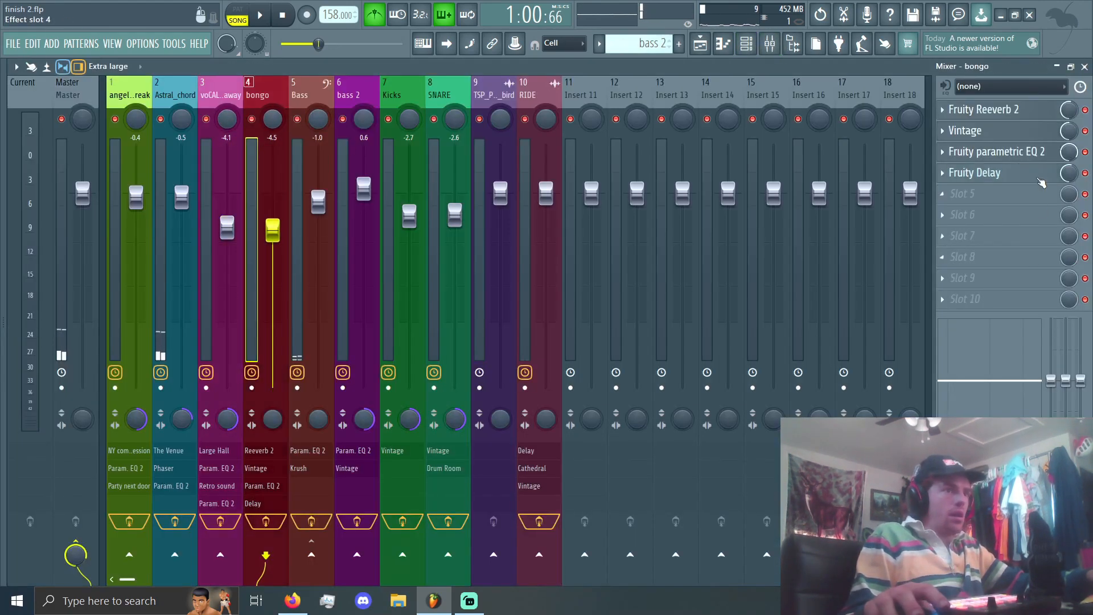
left_click(984, 180)
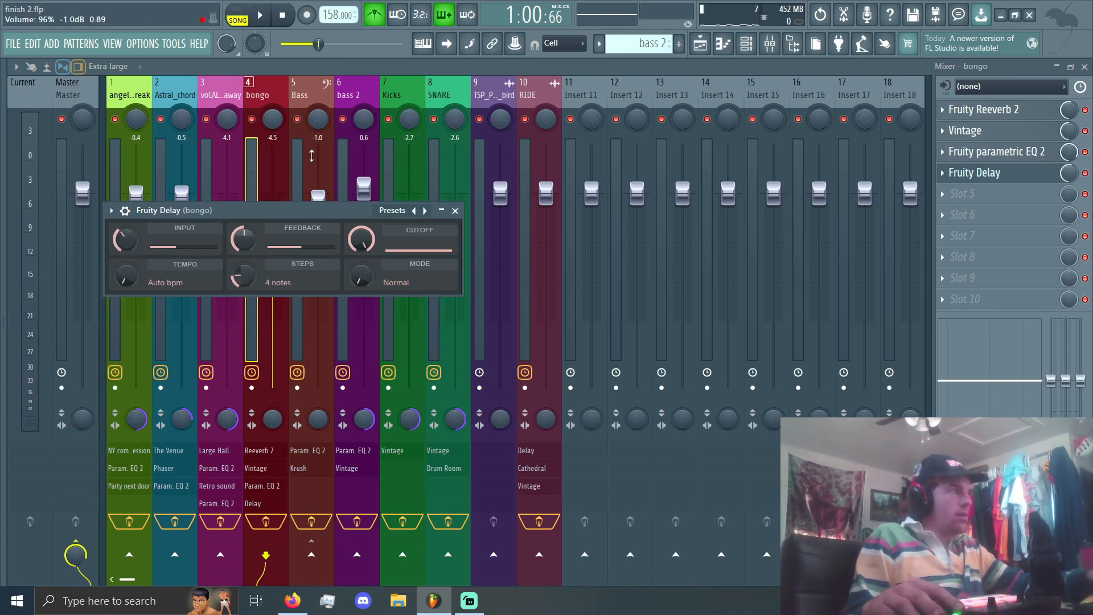
Step: Inspect the Fruity parametric EQ 2 and Vintage compressor on the bongo track, close them, and play the mix briefly
left_click(984, 159)
key("space")
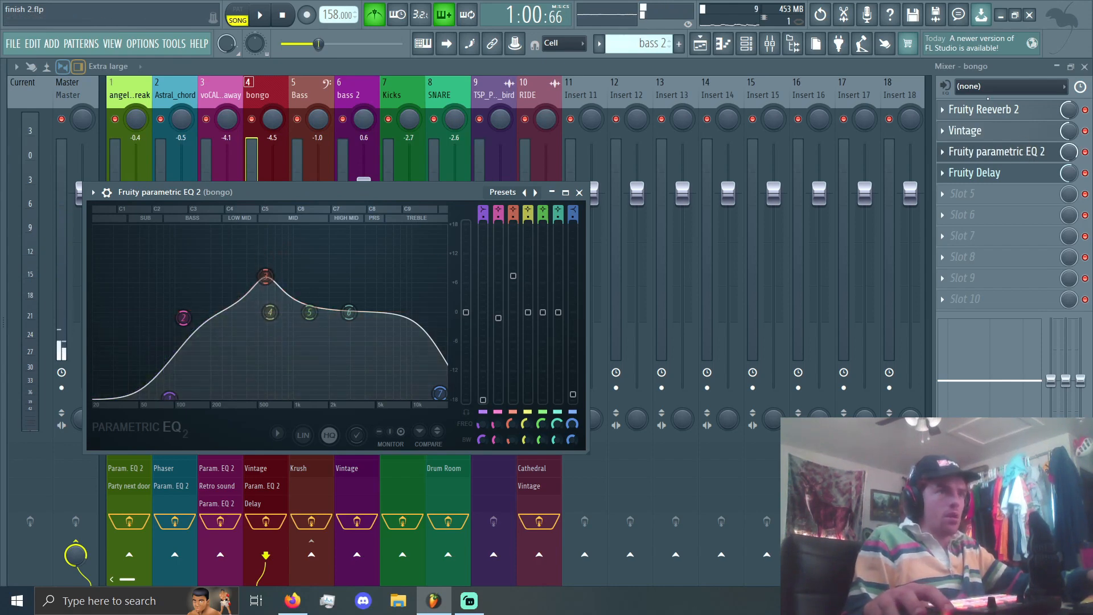
left_click(982, 132)
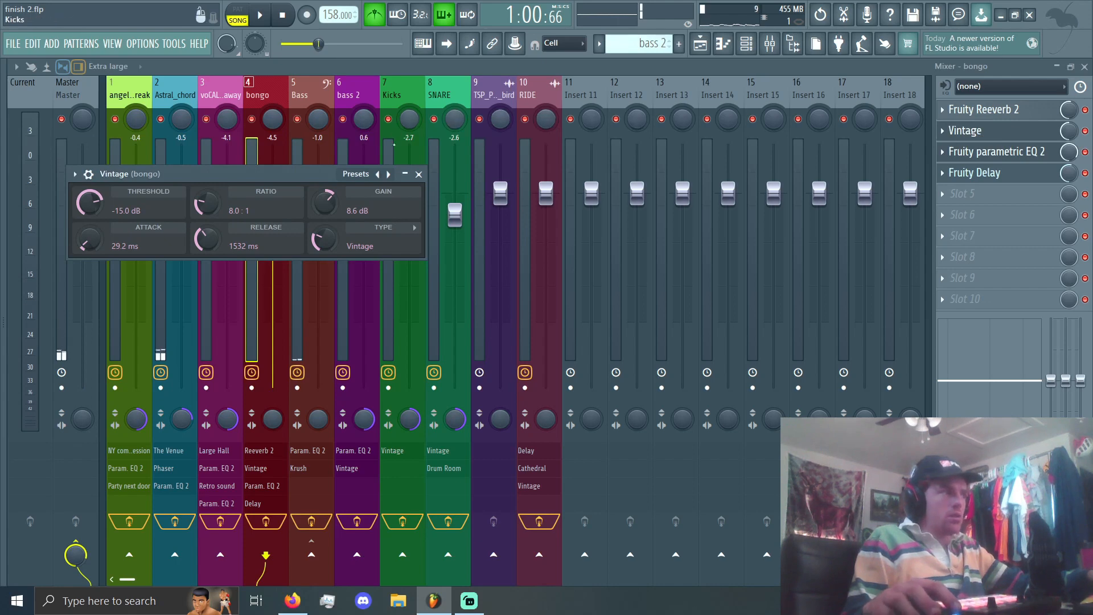
left_click(428, 175)
key("space")
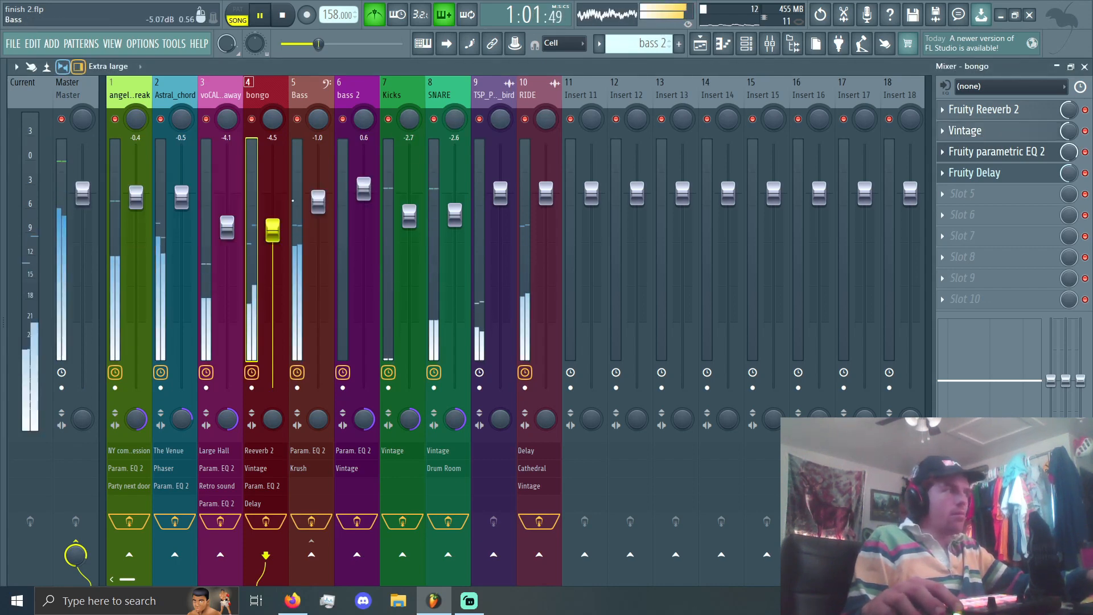
key("space")
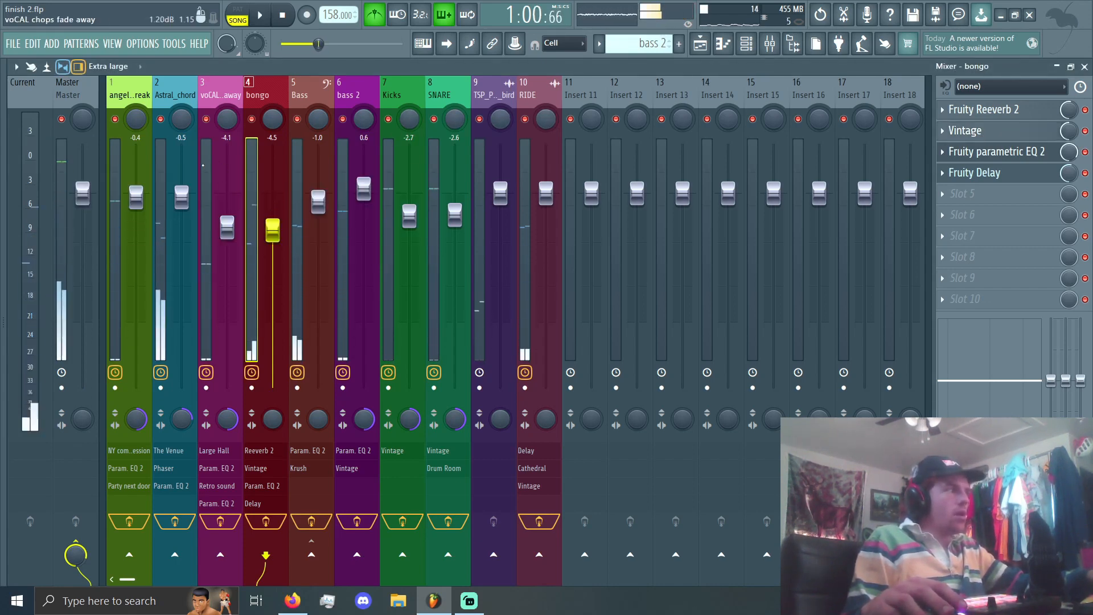
Step: Try the Bass track's stereo separation at 100% merged
left_click(201, 165)
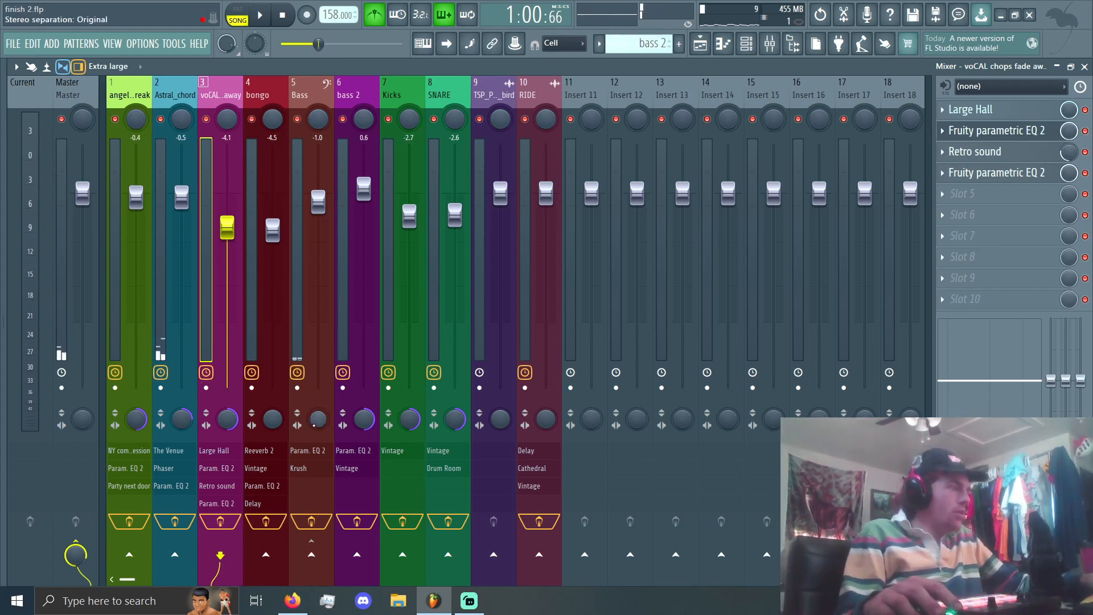
left_click_drag(318, 419, 318, 365)
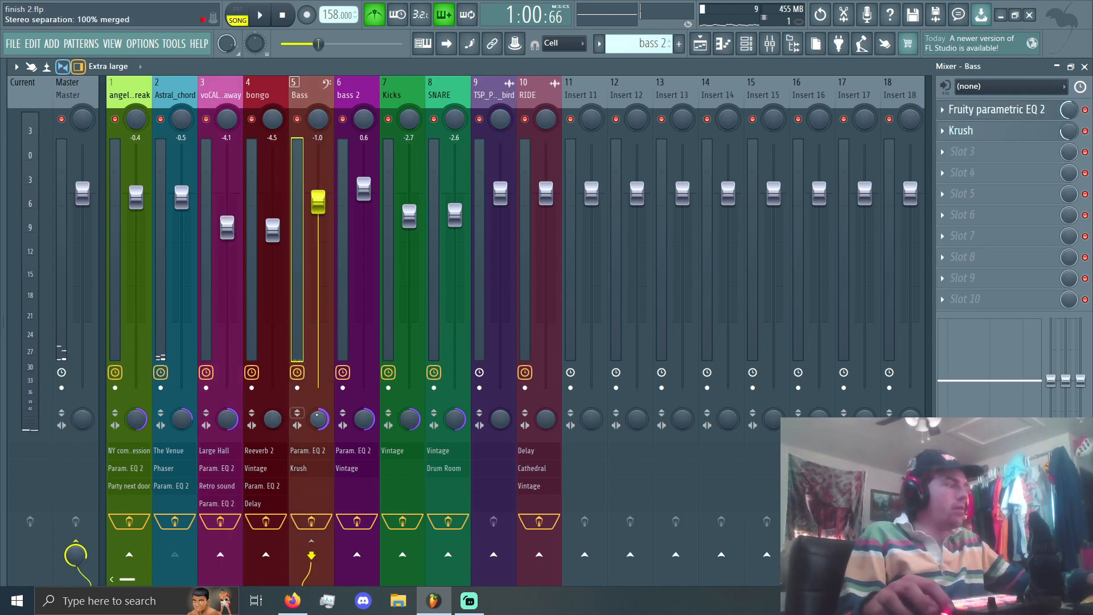
left_click(252, 151)
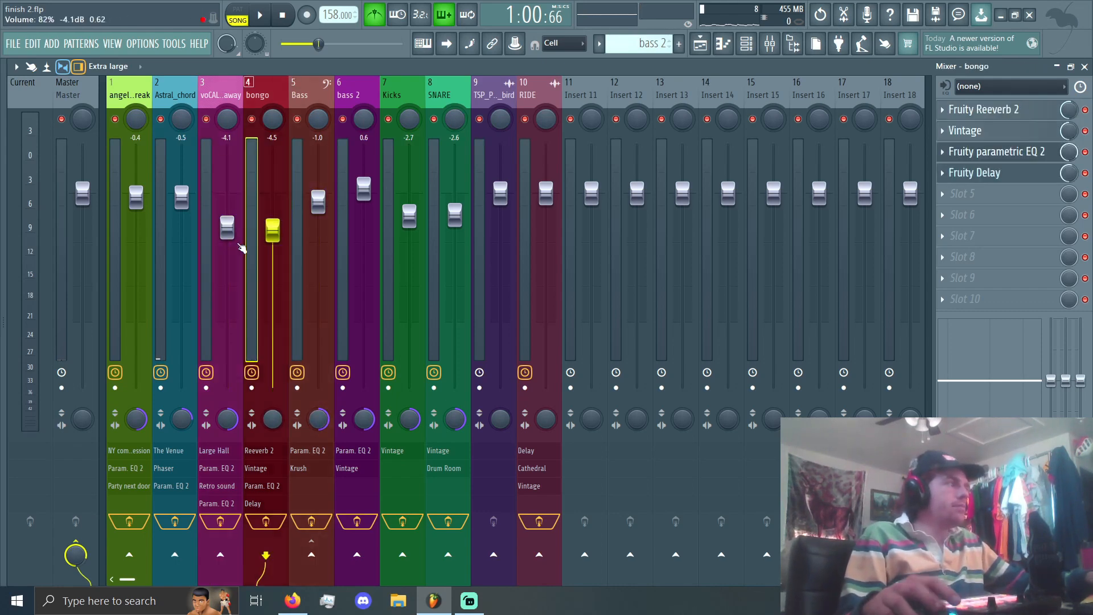
Step: Set the Astral_chord track's volume to -0.3 dB and reselect the bongo track
left_click_drag(183, 197, 182, 196)
left_click(209, 170)
left_click(254, 172)
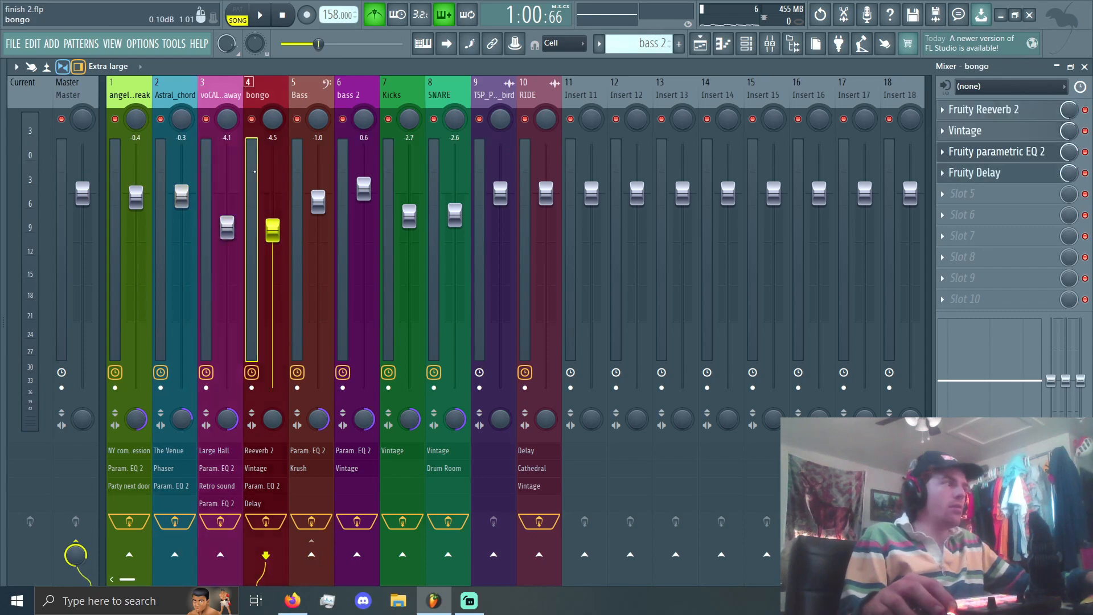
Step: Look at the channel rack and the playlist, playing the song briefly, and return to the mixer
left_click(746, 44)
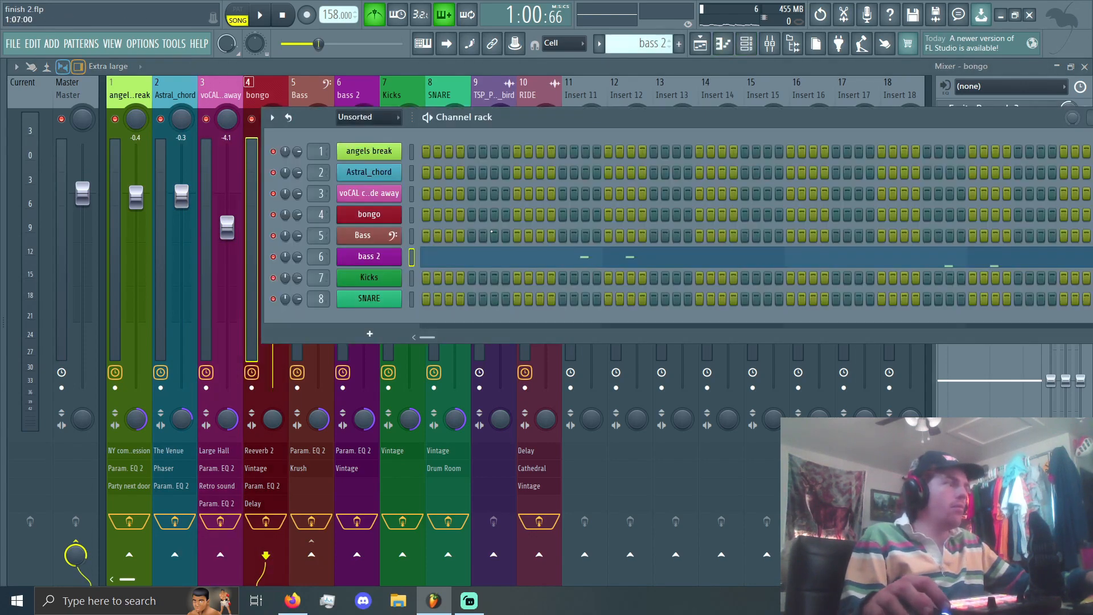
left_click(705, 50)
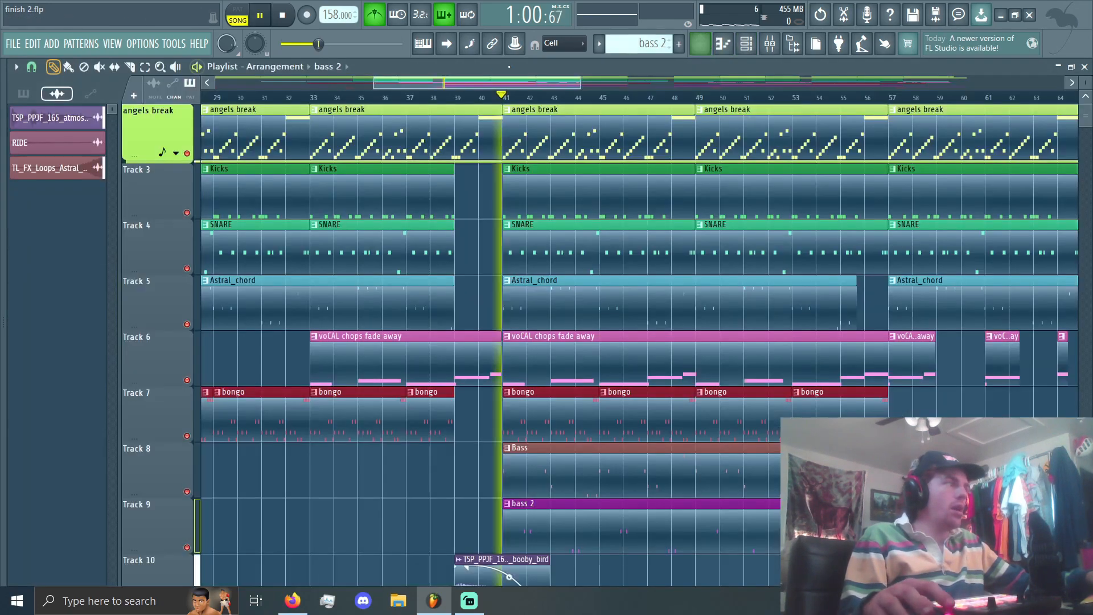
left_click(770, 44)
Step: Inspect the Krush distortion and Fruity parametric EQ 2 on the Bass track, and close both
left_click(300, 124)
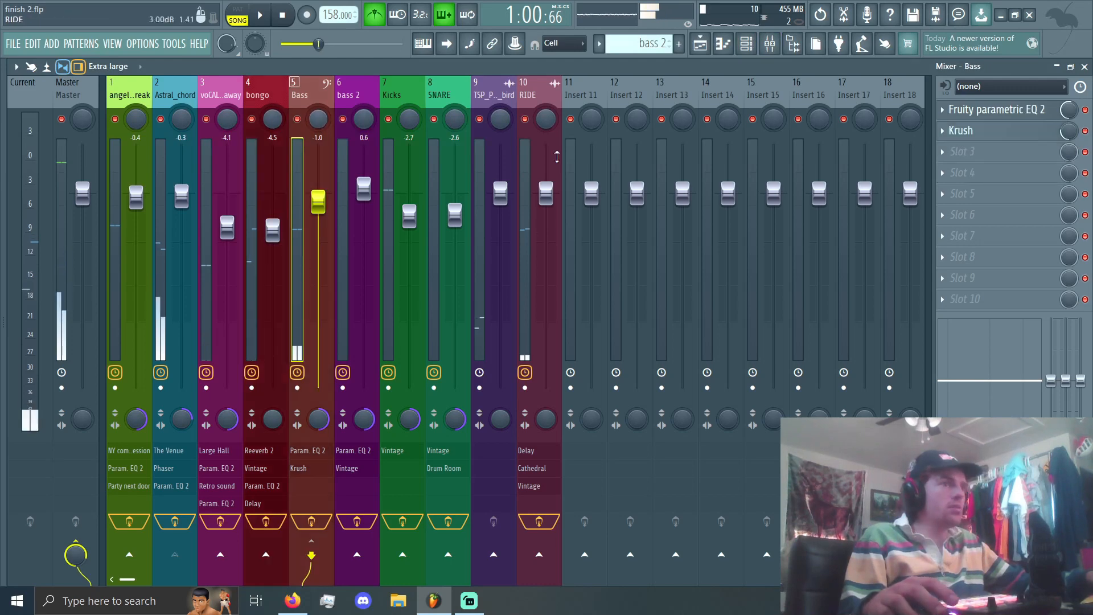
left_click(971, 136)
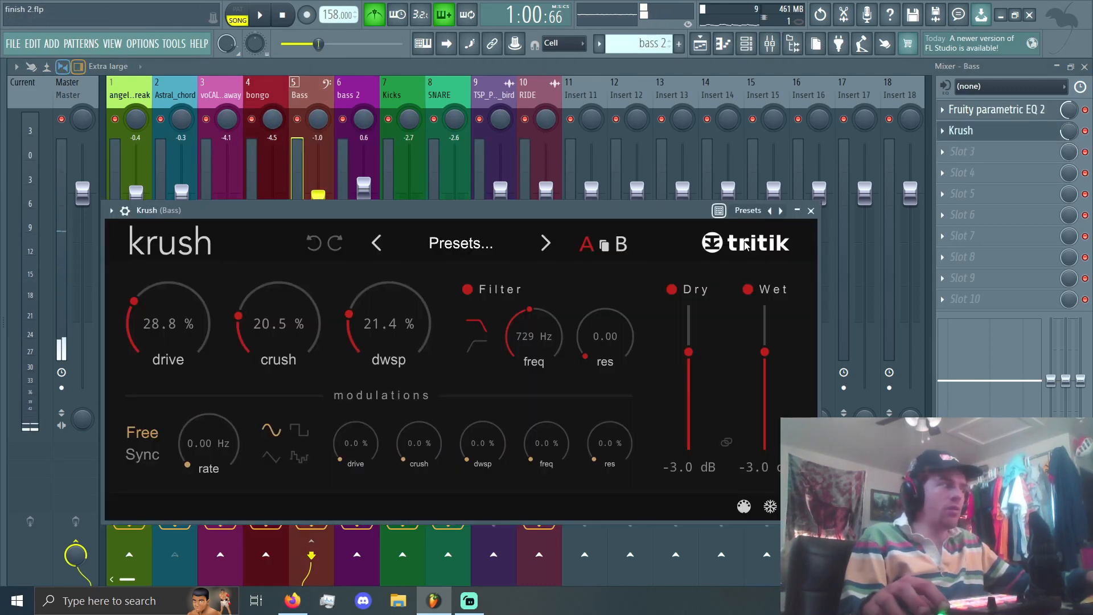
left_click(811, 211)
left_click(978, 111)
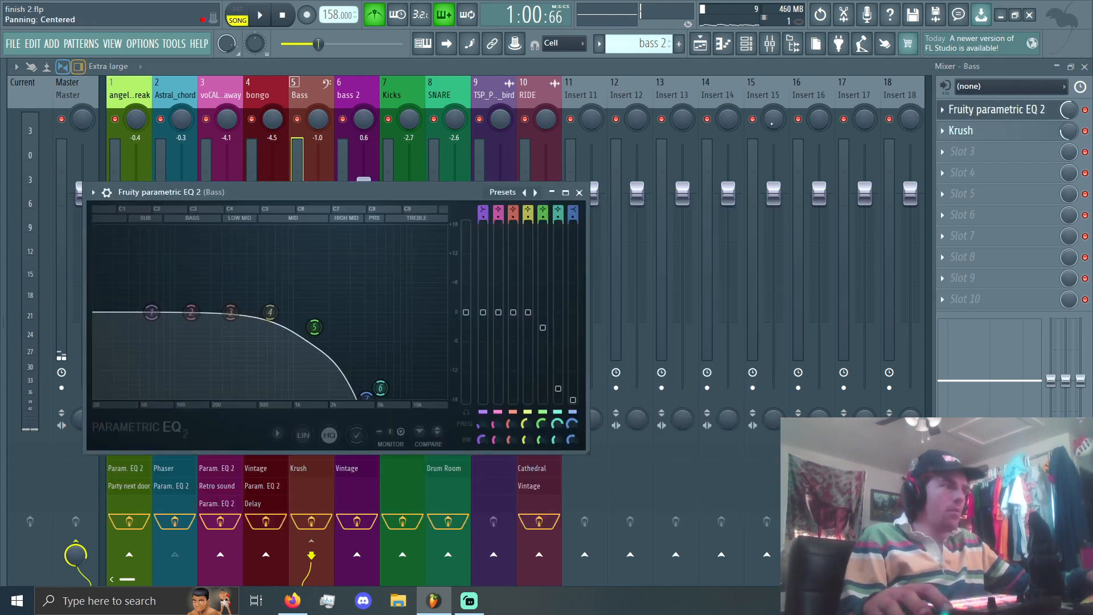
left_click(579, 192)
Step: Inspect the Fruity parametric EQ 2 and Vintage effects on the bass 2 track, and close them
left_click(340, 143)
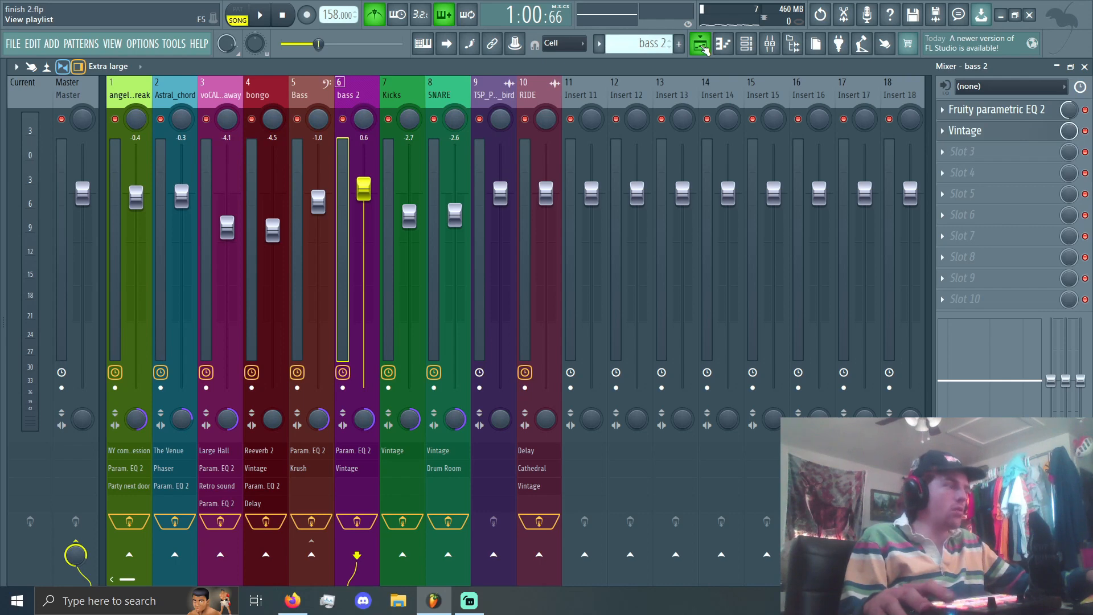
left_click(993, 109)
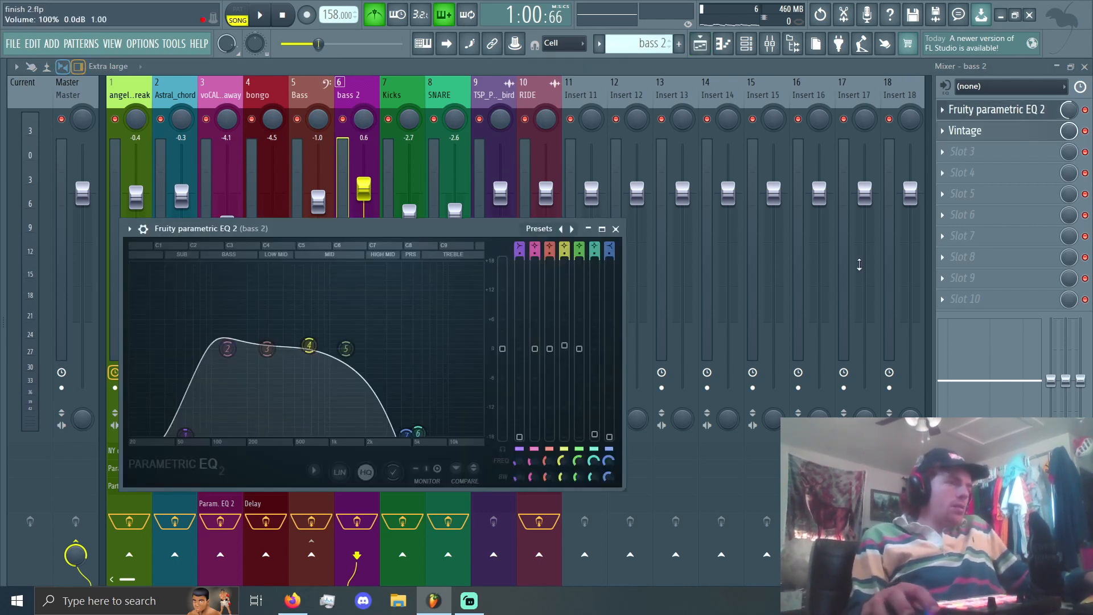
left_click(986, 131)
left_click(987, 132)
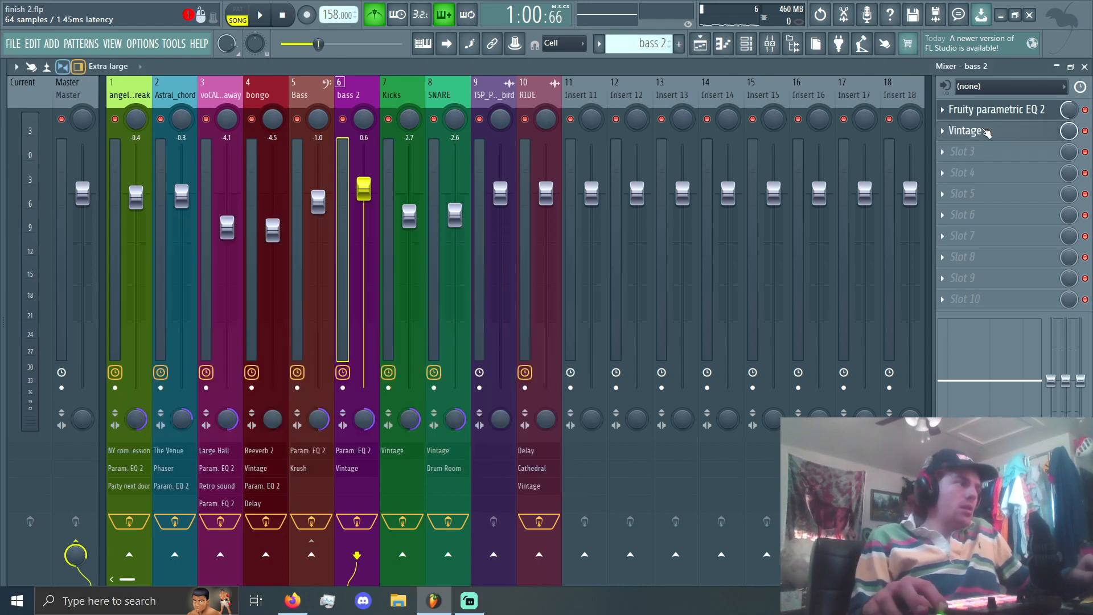
Step: Review the effects on the Kicks, SNARE, atmosphere and RIDE tracks, and inspect the RIDE track's Fruity Delay before closing it
left_click(382, 151)
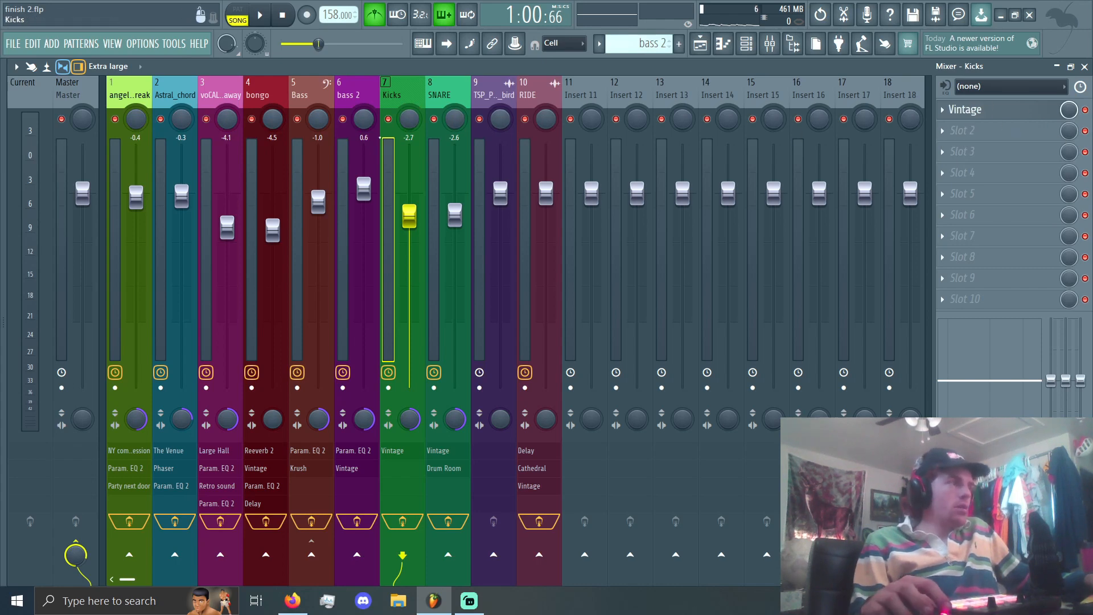
left_click(428, 146)
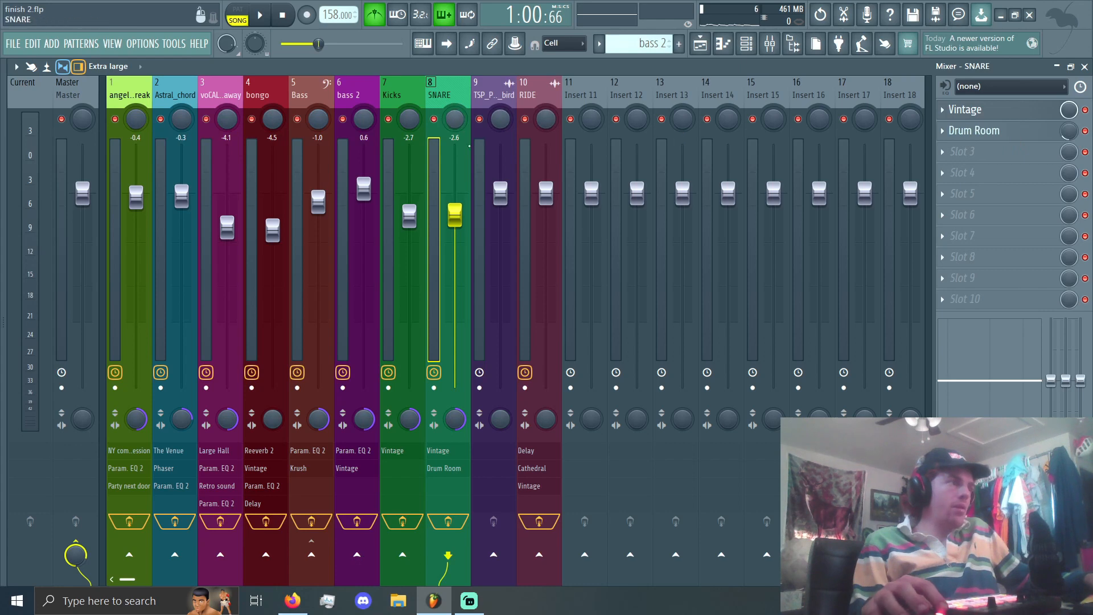
left_click(488, 160)
left_click(533, 160)
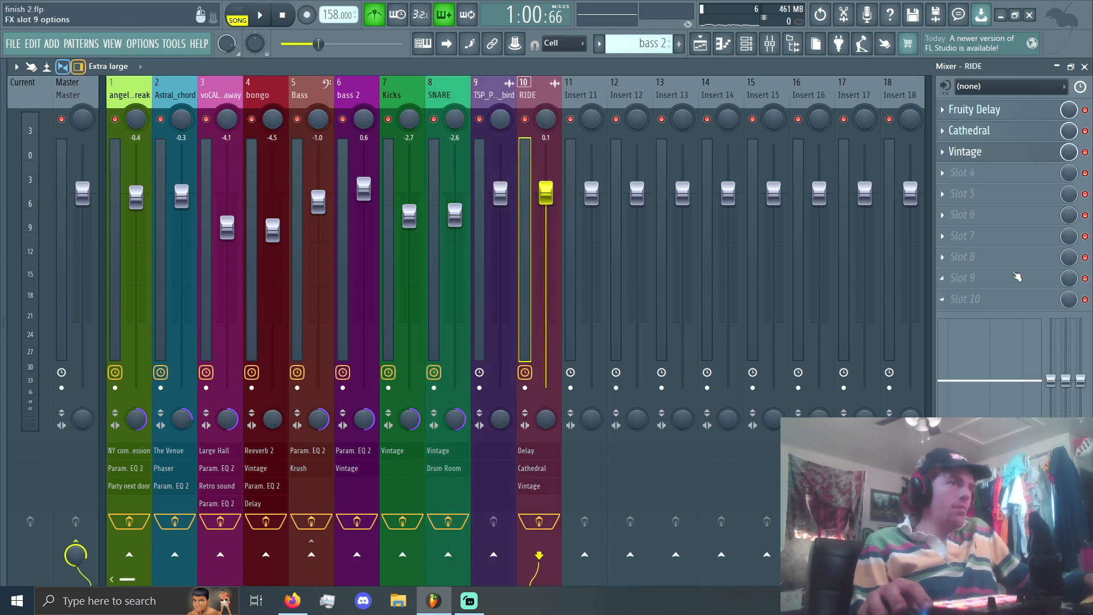
left_click(975, 109)
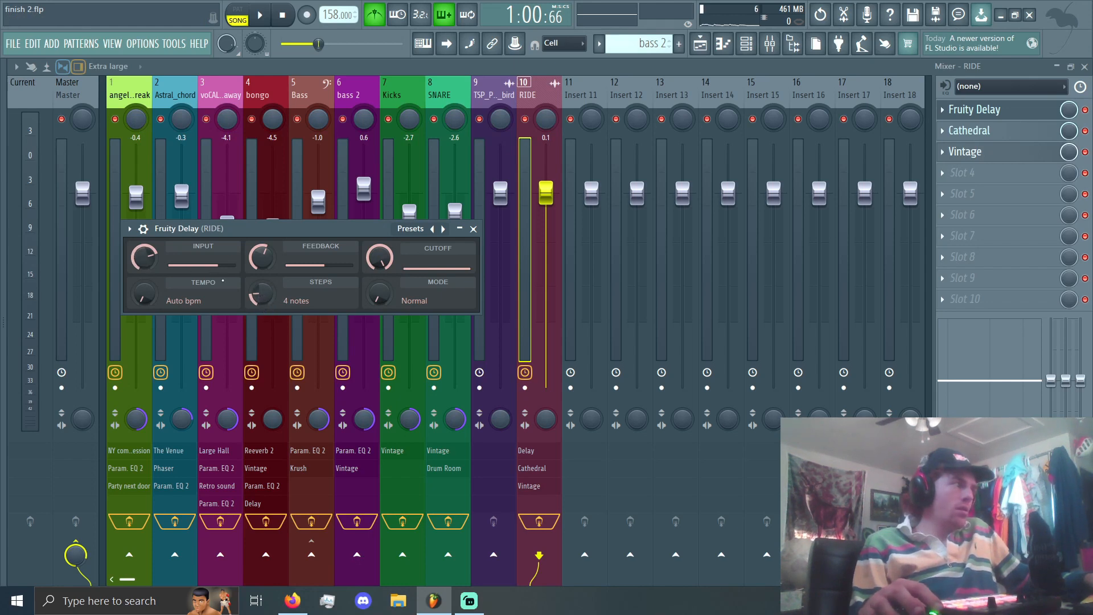
left_click(473, 228)
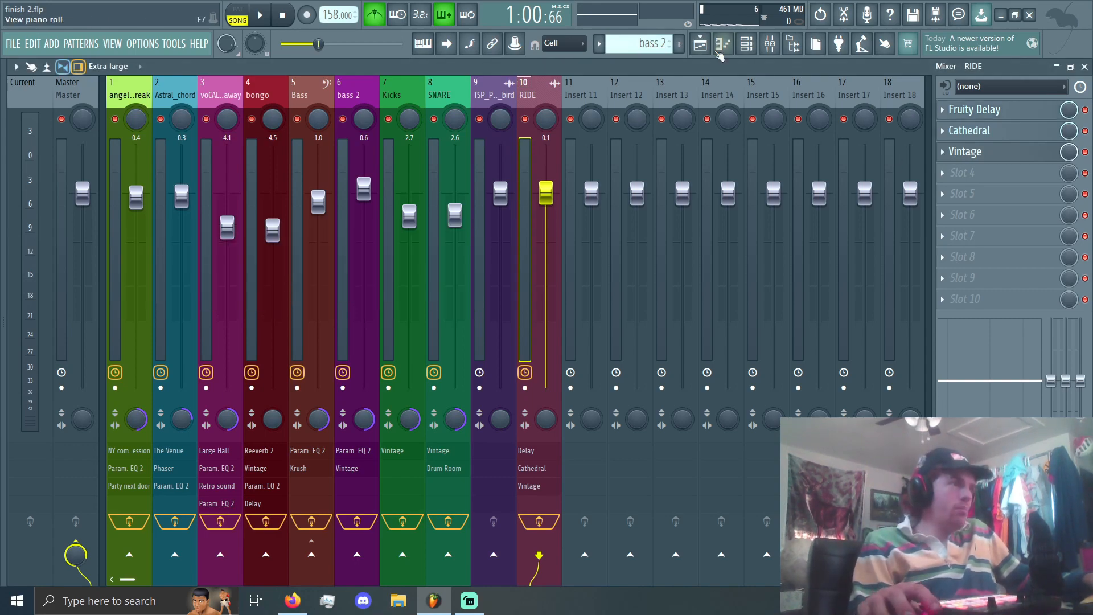
Step: Open the playlist with the whole arrangement in view and set the playback position to the start of the song
left_click(701, 43)
left_click_drag(1086, 83, 1085, 82)
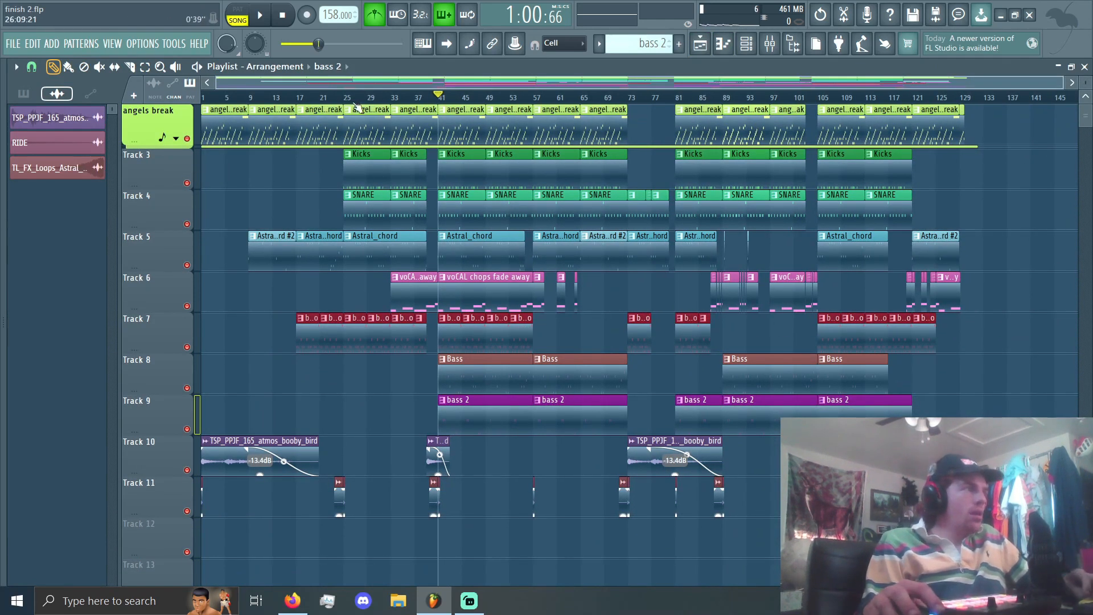
left_click_drag(348, 98, 169, 118)
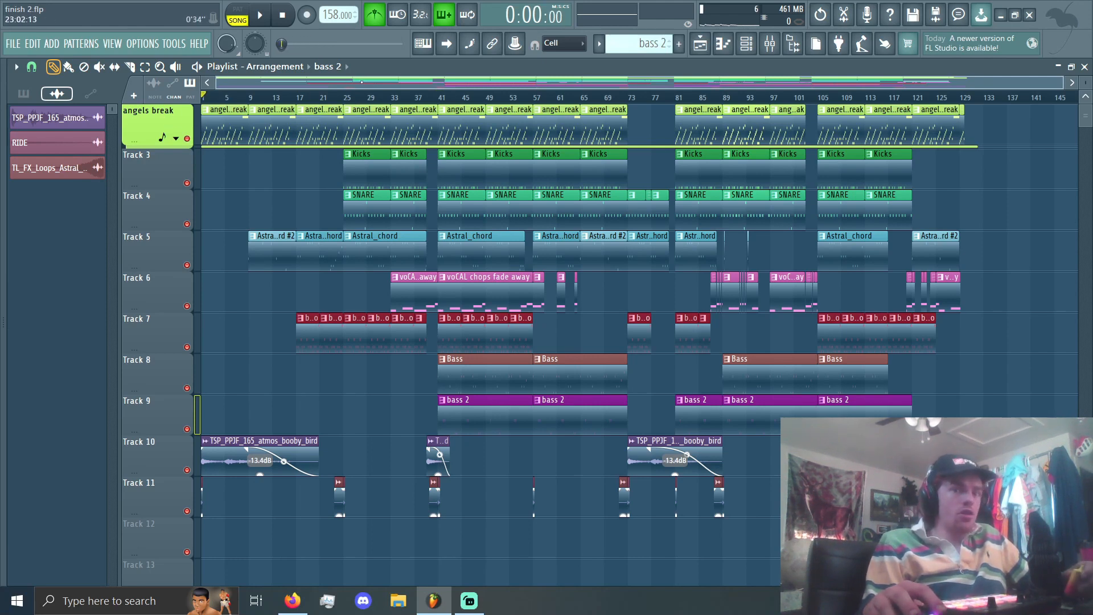
left_click(235, 100)
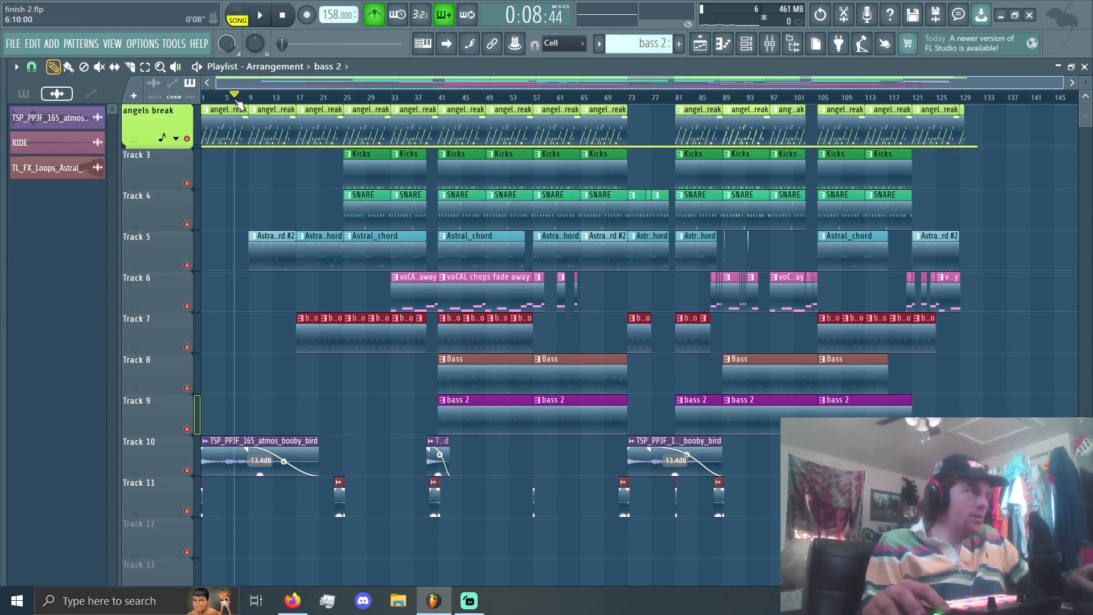
left_click_drag(236, 101, 200, 101)
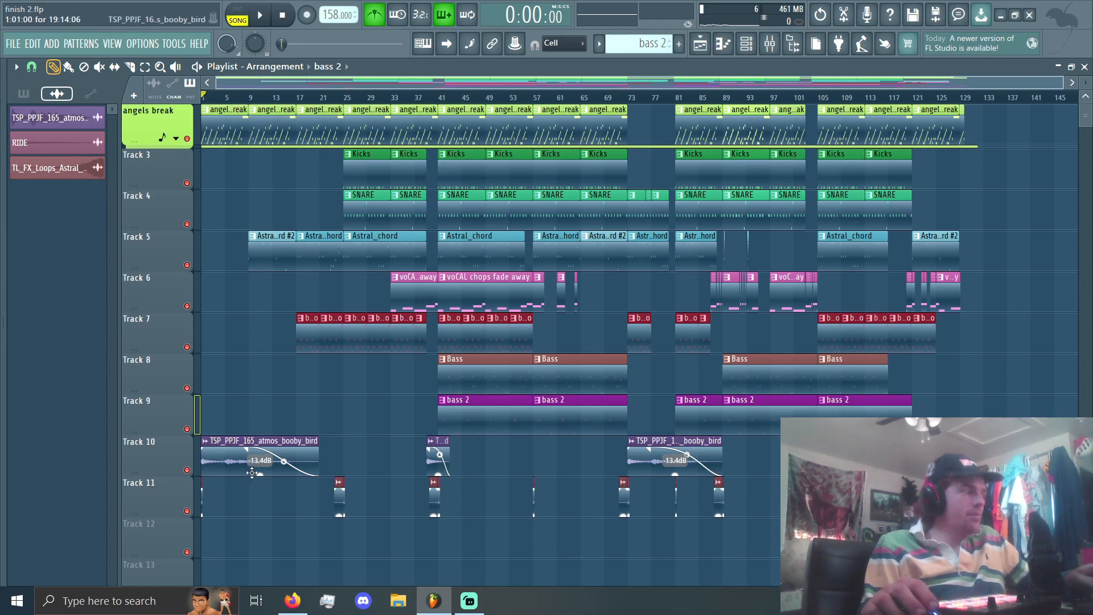
Step: Examine how the Astral_chord, bongo, drum and vocal chop clips are layered in the arrangement up to bar 41
left_click(271, 251)
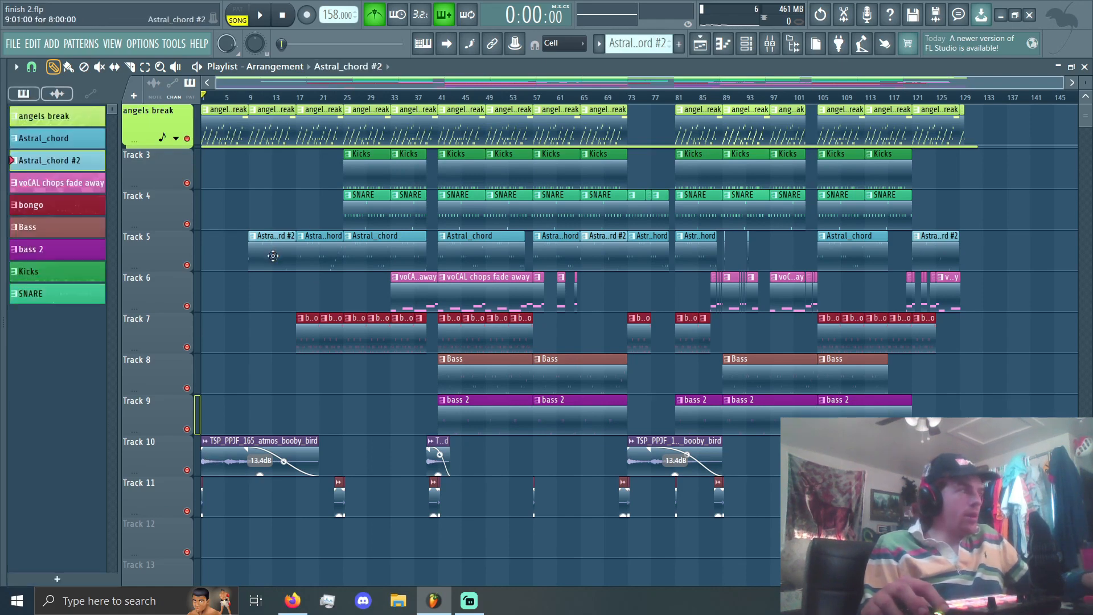
scroll(256, 262, "up", 5)
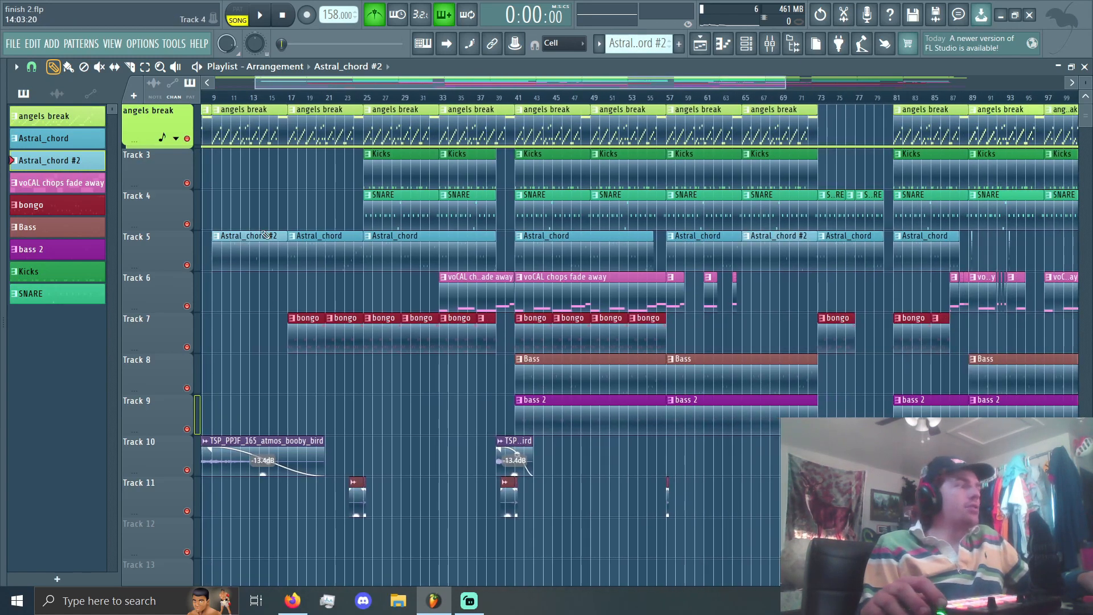
scroll(321, 257, "up", 6)
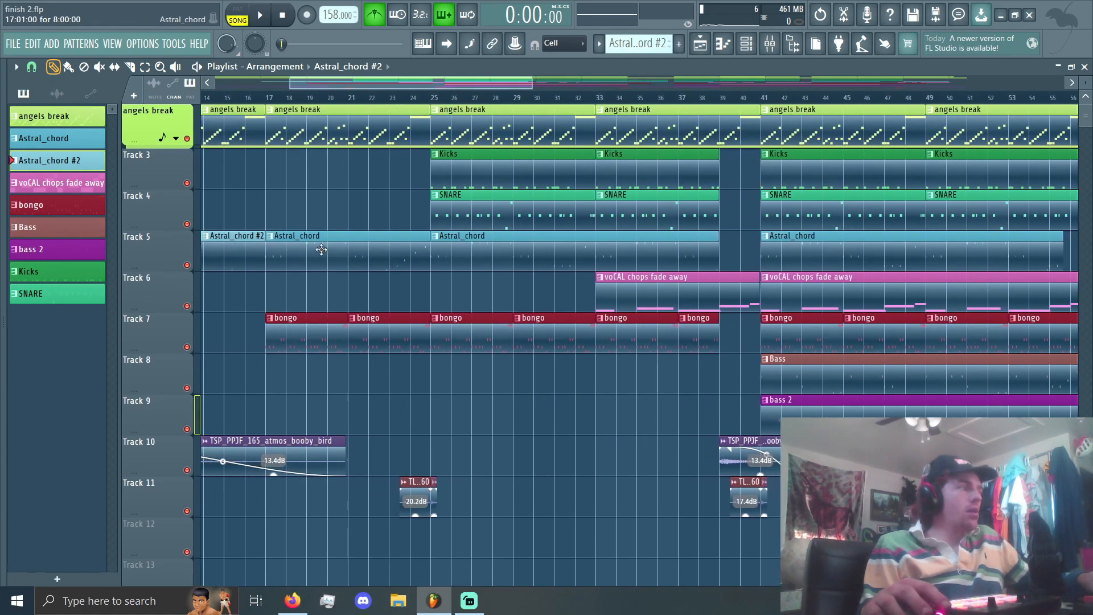
left_click(302, 264)
scroll(302, 263, "up", 3)
scroll(469, 392, "down", 4)
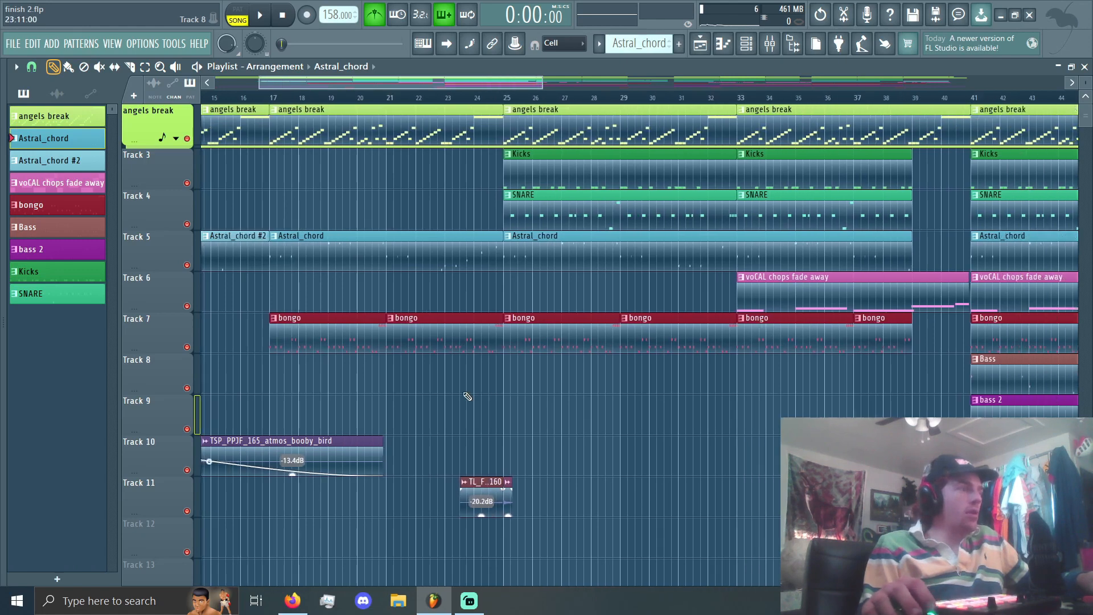
scroll(566, 183, "up", 5)
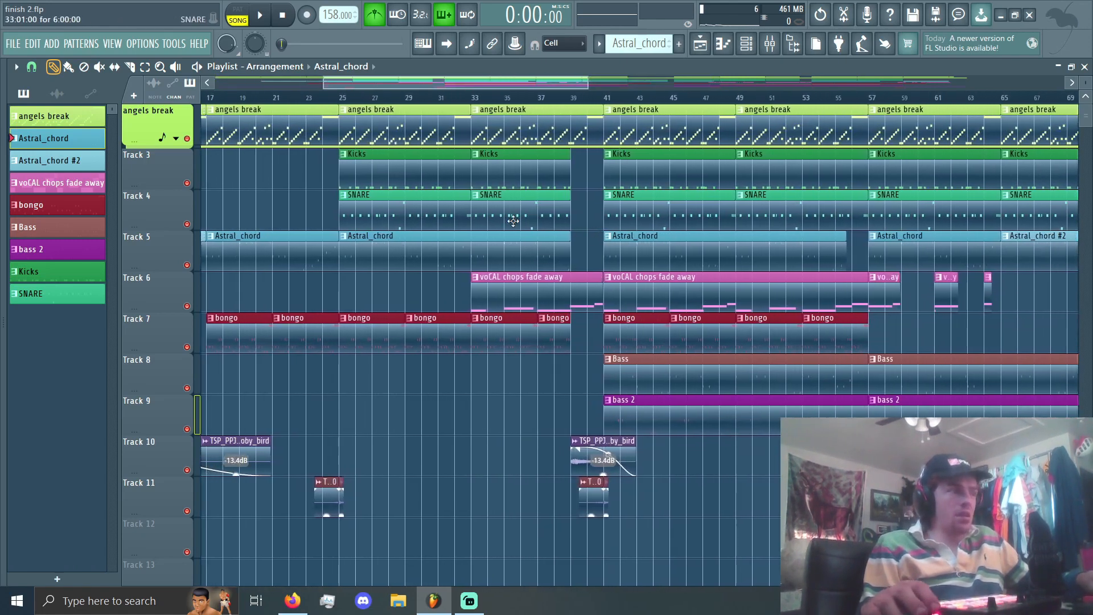
scroll(608, 289, "up", 7)
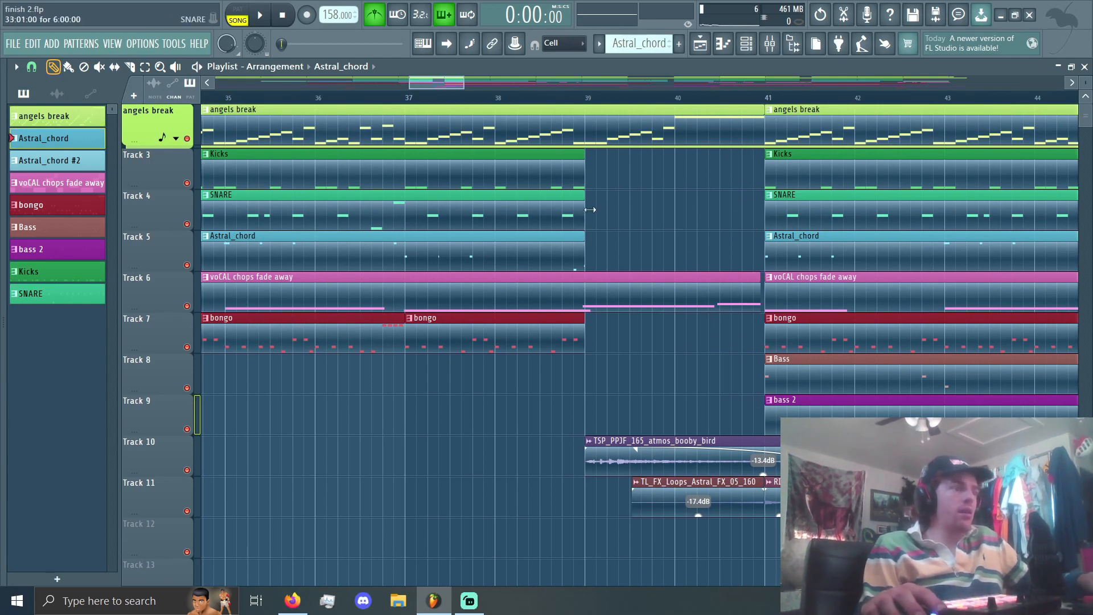
Step: Examine the clip layout from bar 41 to the end of the arrangement, and play the song from its start
scroll(542, 300, "down", 8)
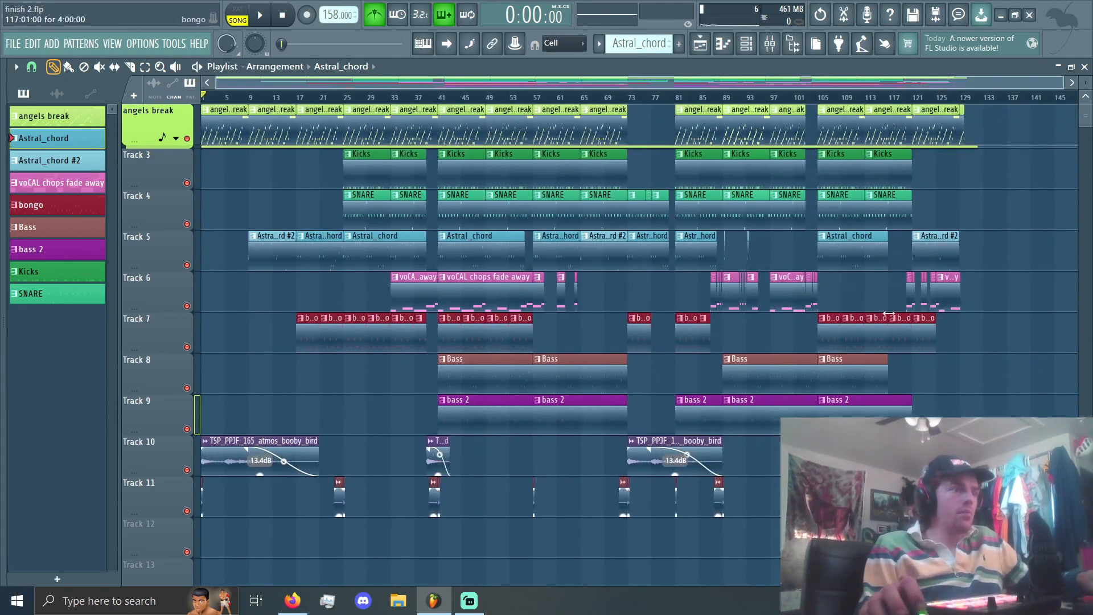
scroll(698, 262, "up", 8)
scroll(699, 262, "down", 5)
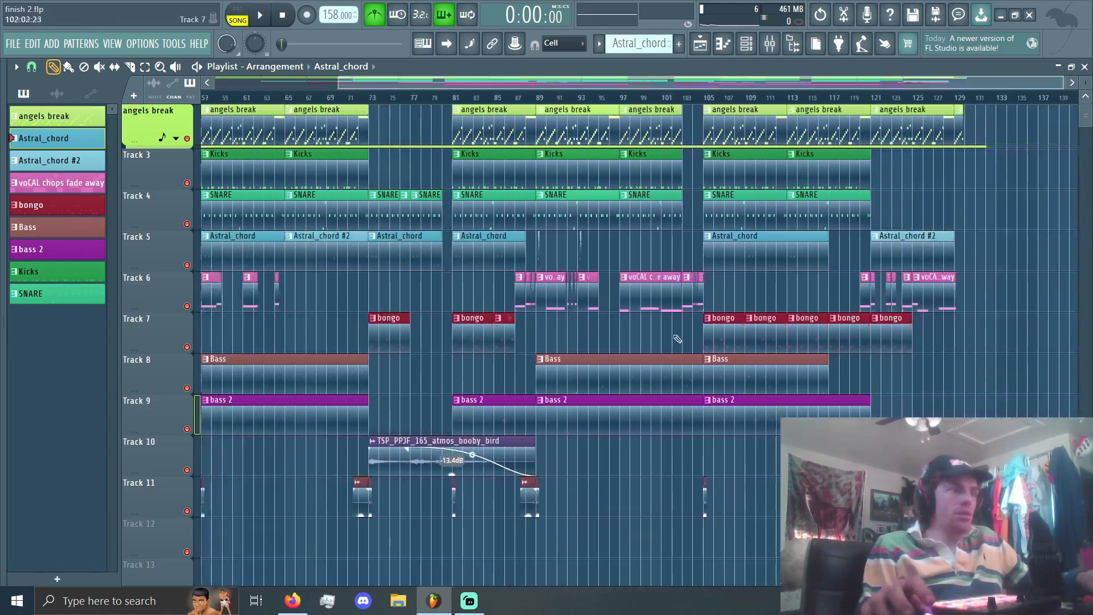
scroll(621, 344, "down", 3)
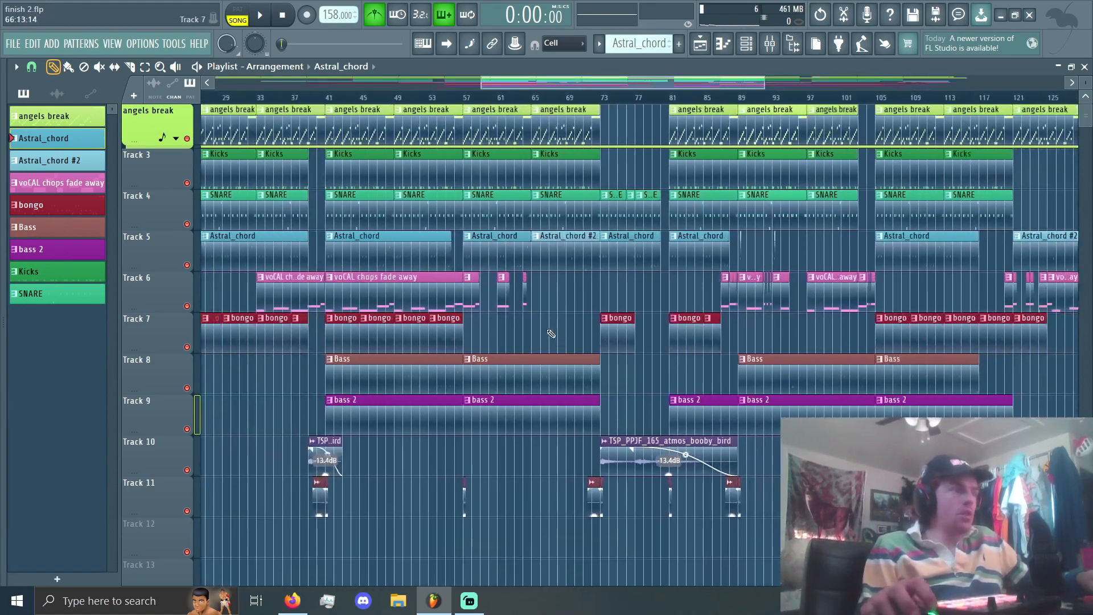
scroll(423, 346, "up", 3)
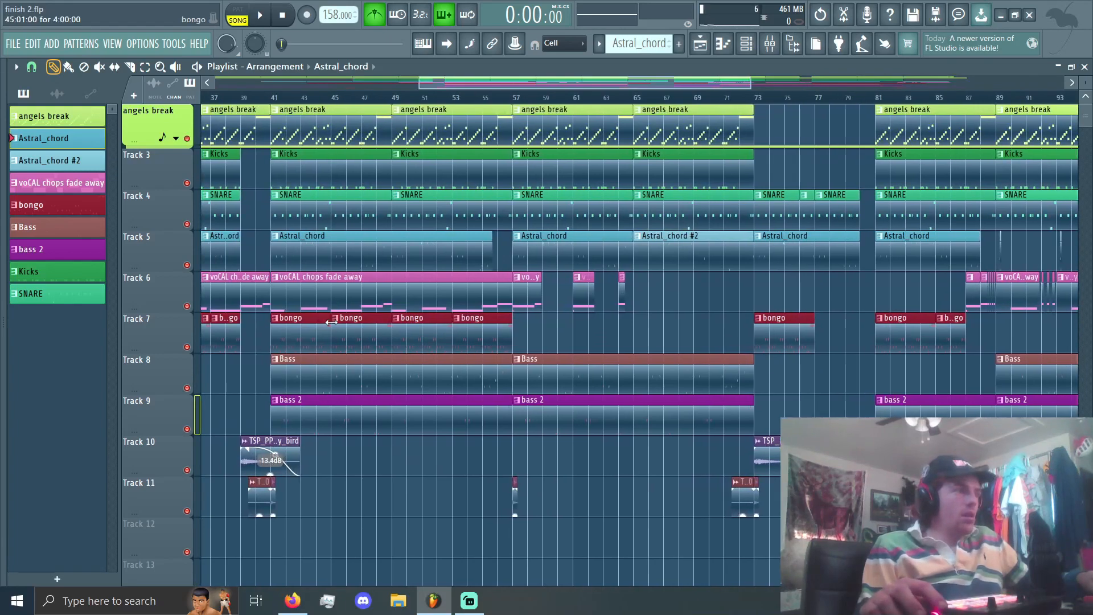
scroll(621, 302, "down", 4)
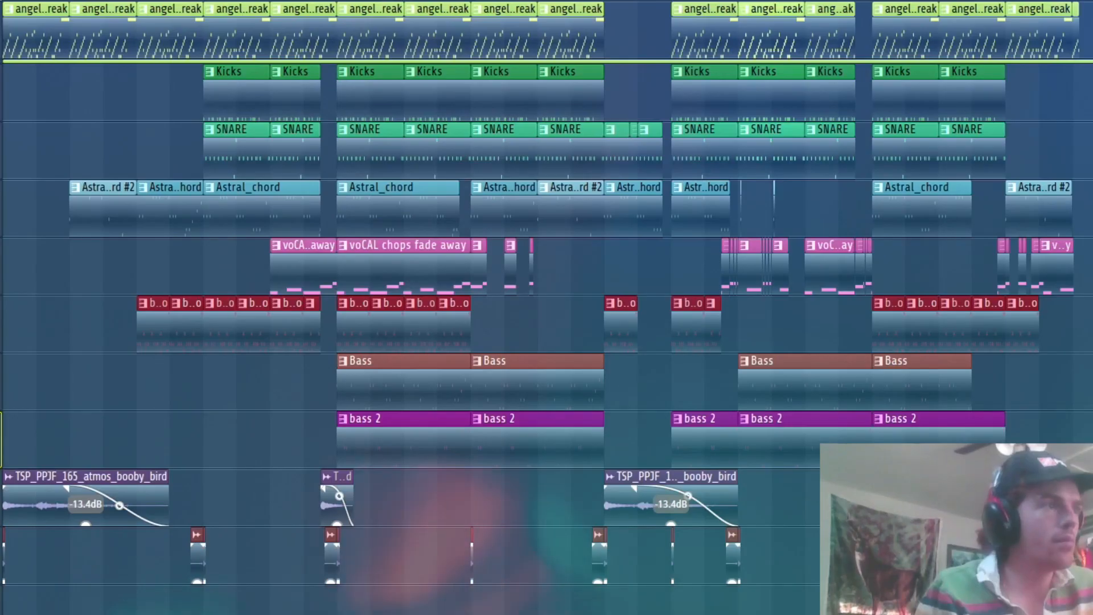
scroll(271, 68, "up", 10)
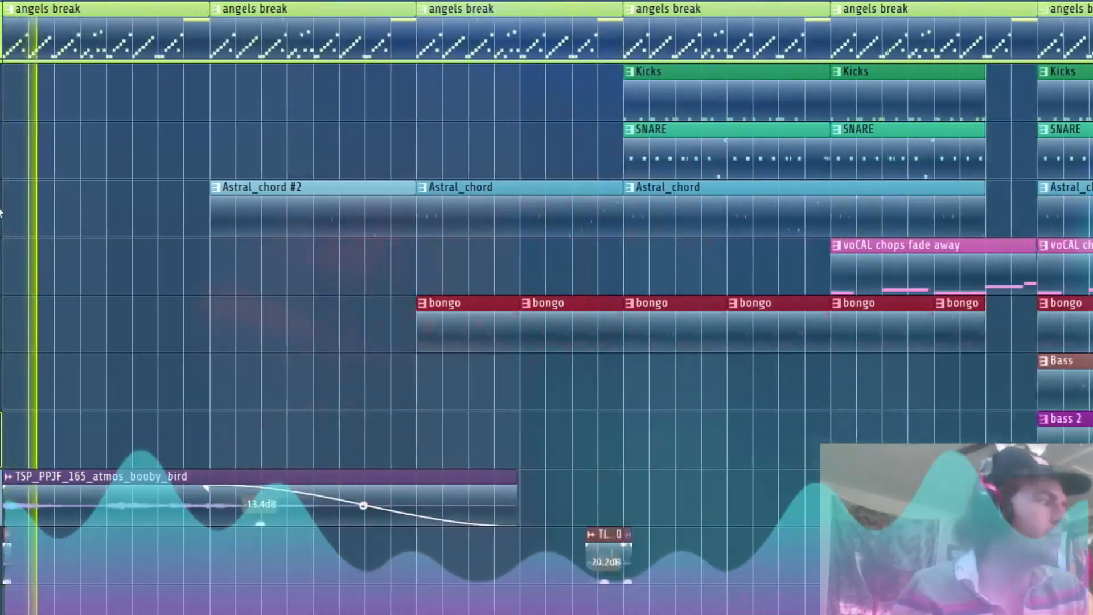